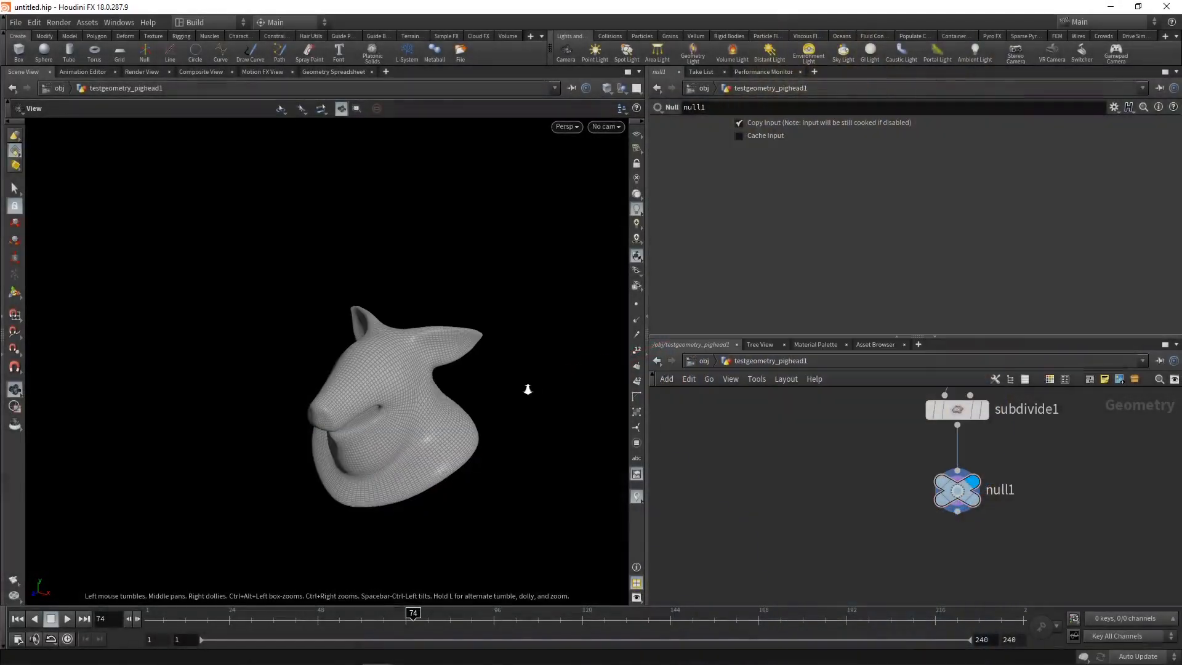
Add a Pyro Source below null1 in Surface Scatter mode with 0.02 particle separation
middle_click_drag(527, 389, 425, 366)
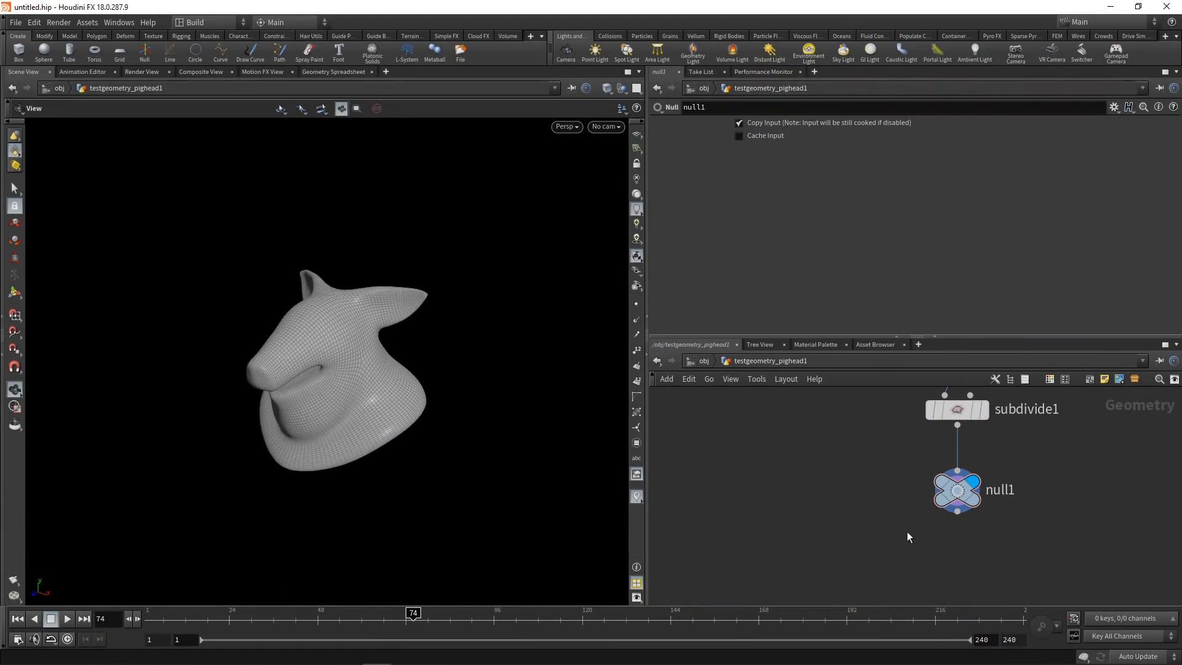
key("Tab")
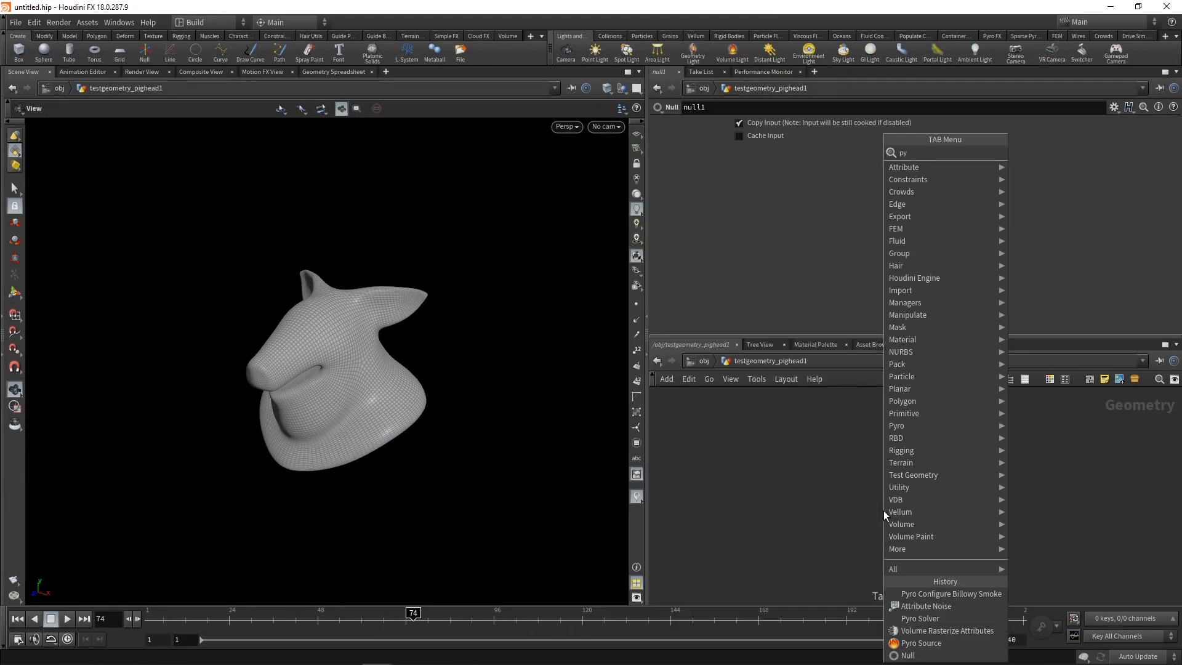
left_click(920, 642)
left_click(807, 502)
left_click(763, 172)
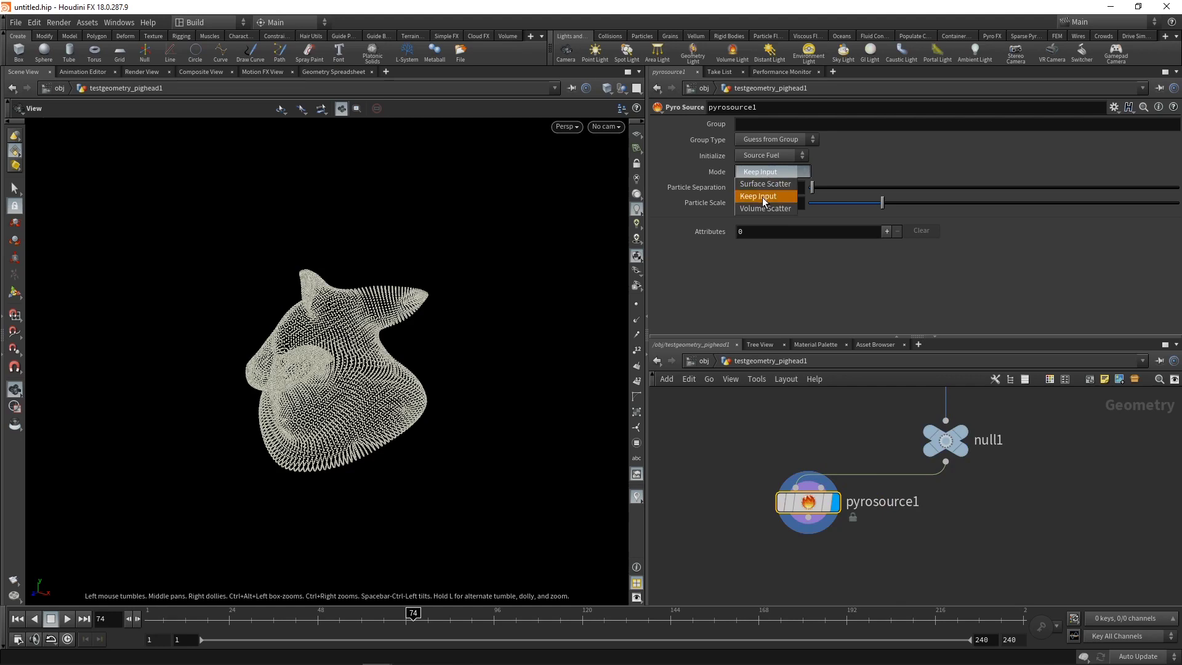
left_click(763, 183)
left_click(761, 188)
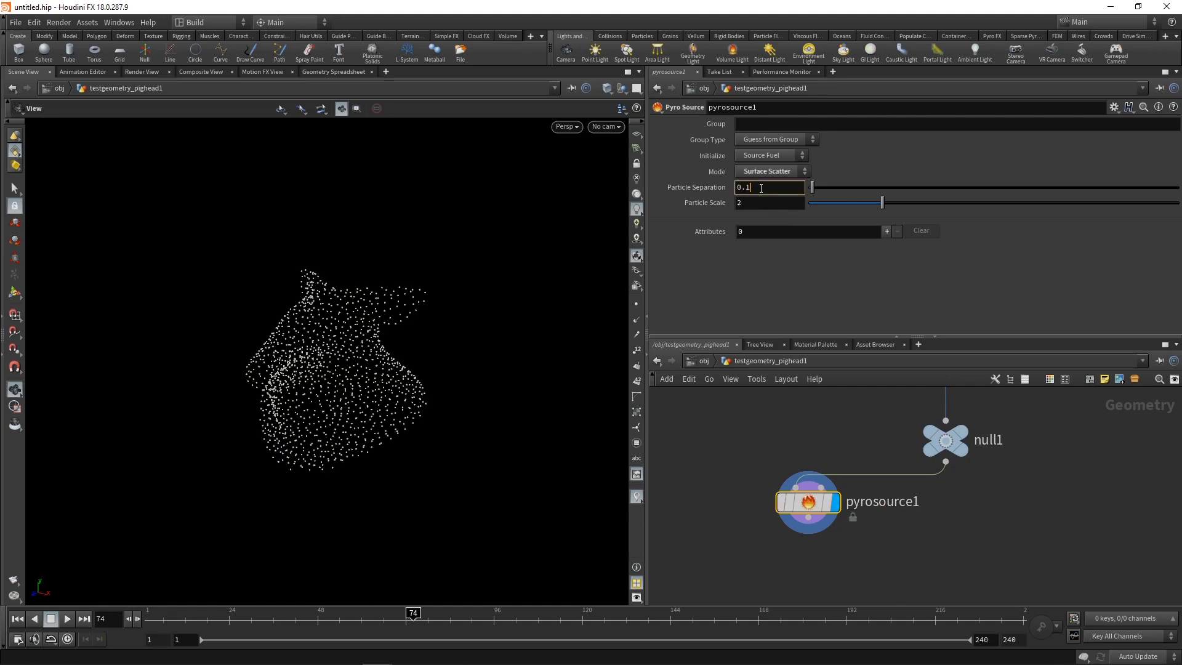
type("2")
key("Return")
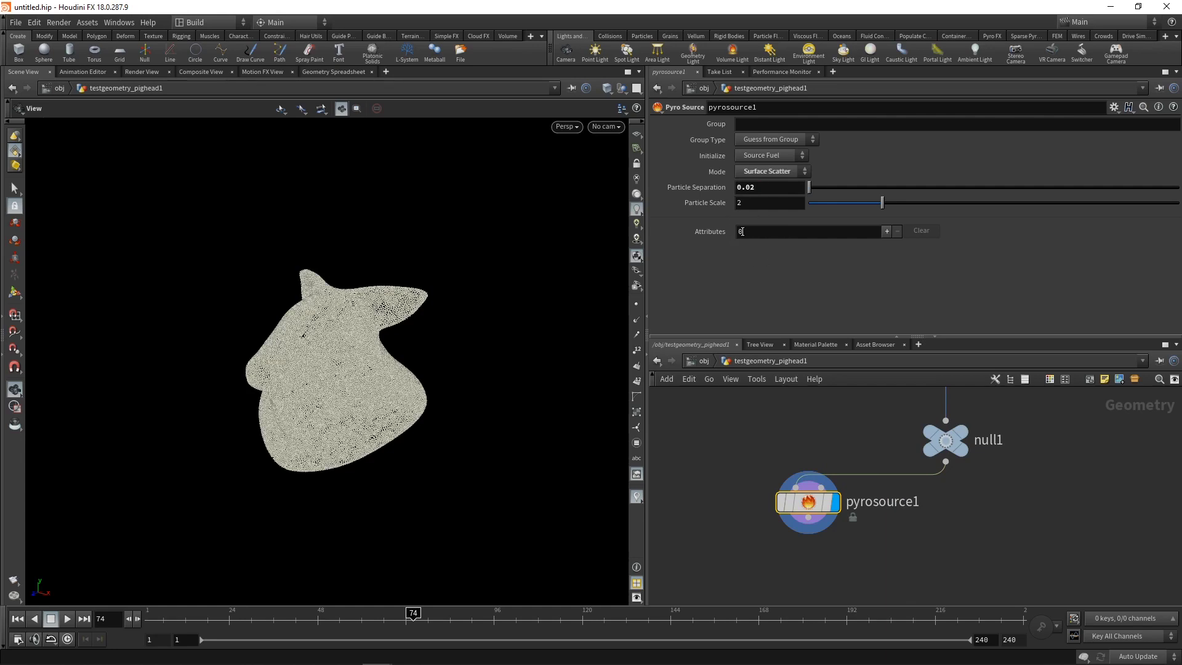
Add a Group Create node after pyrosource1 as a point group named hot
left_click(851, 566)
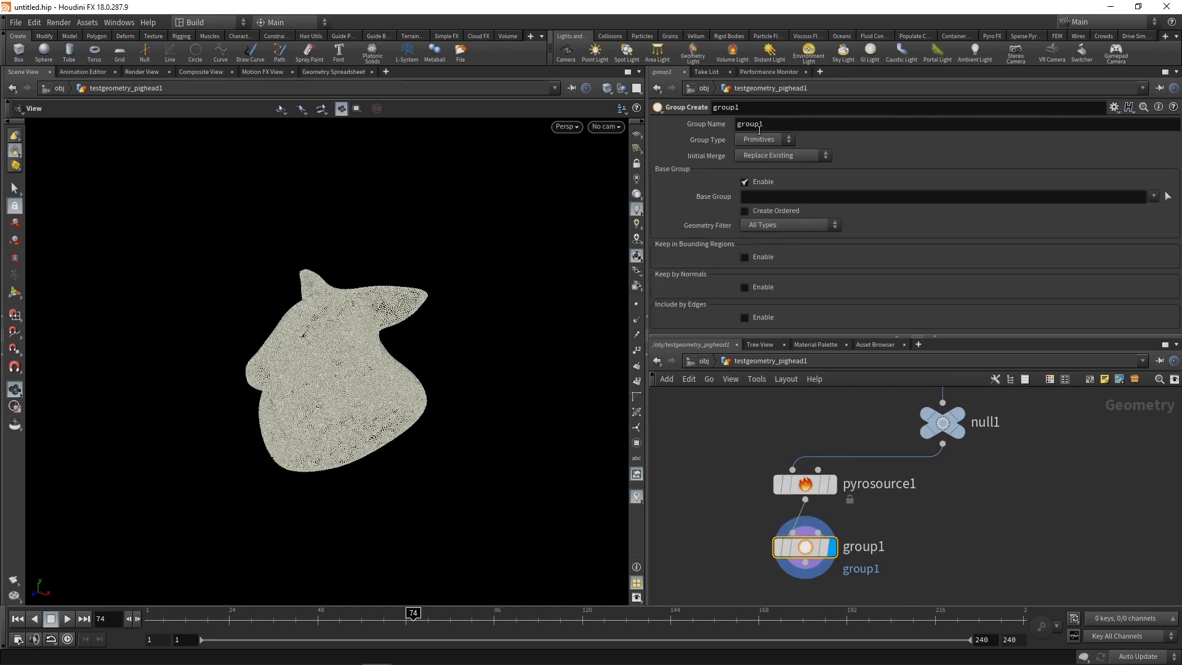
left_click(765, 139)
left_click(760, 153)
double_click(752, 123)
type("hot")
key("Return")
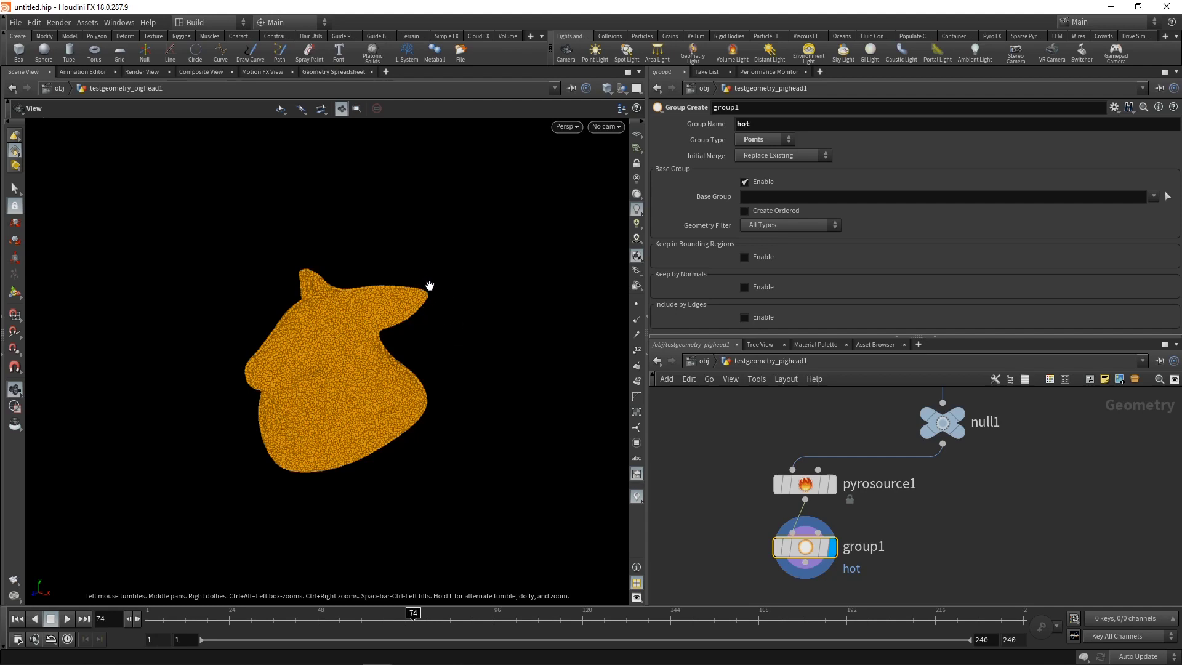
Disable Base Group, enable Keep in Bounding Regions, and set the box size to 0.1
left_click(747, 183)
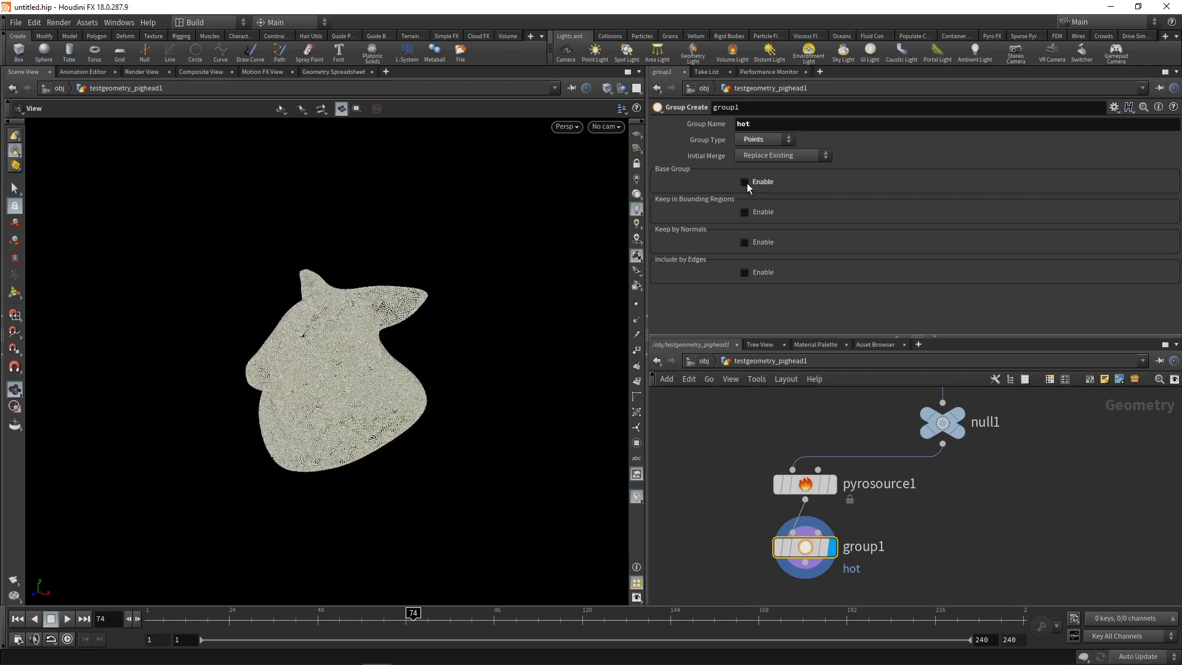
left_click(745, 212)
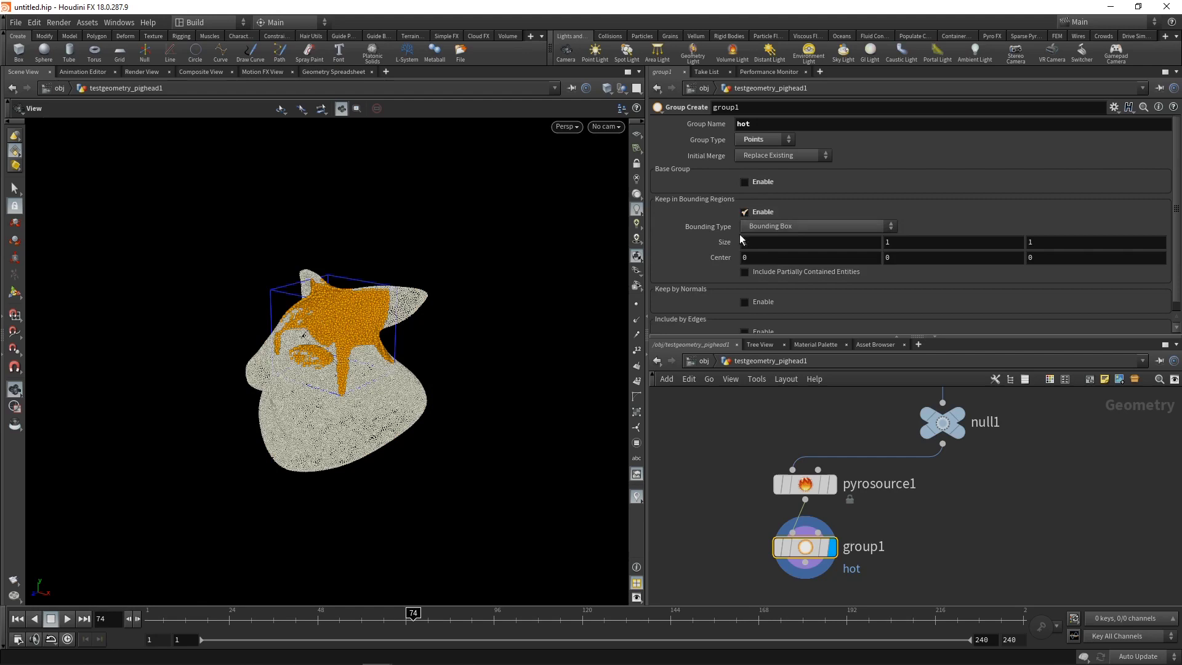
left_click(761, 239)
type(".1 .1 .1")
key("Return")
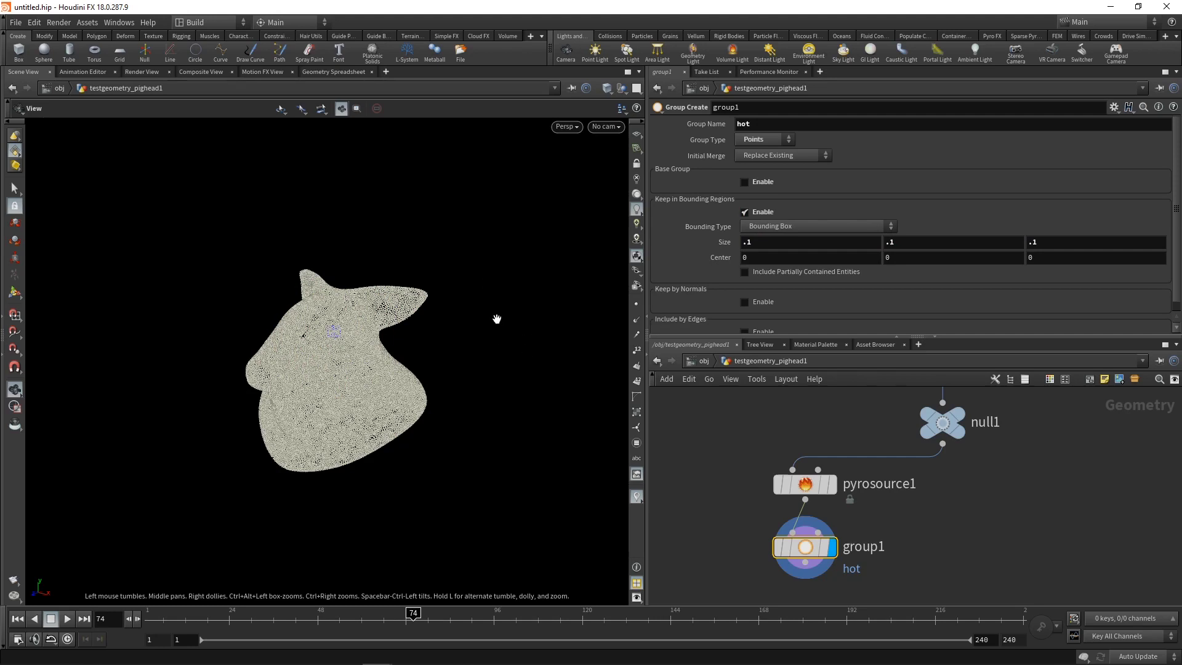
Move the bounding box onto the pig's ear tip using top and front views
key("space+2")
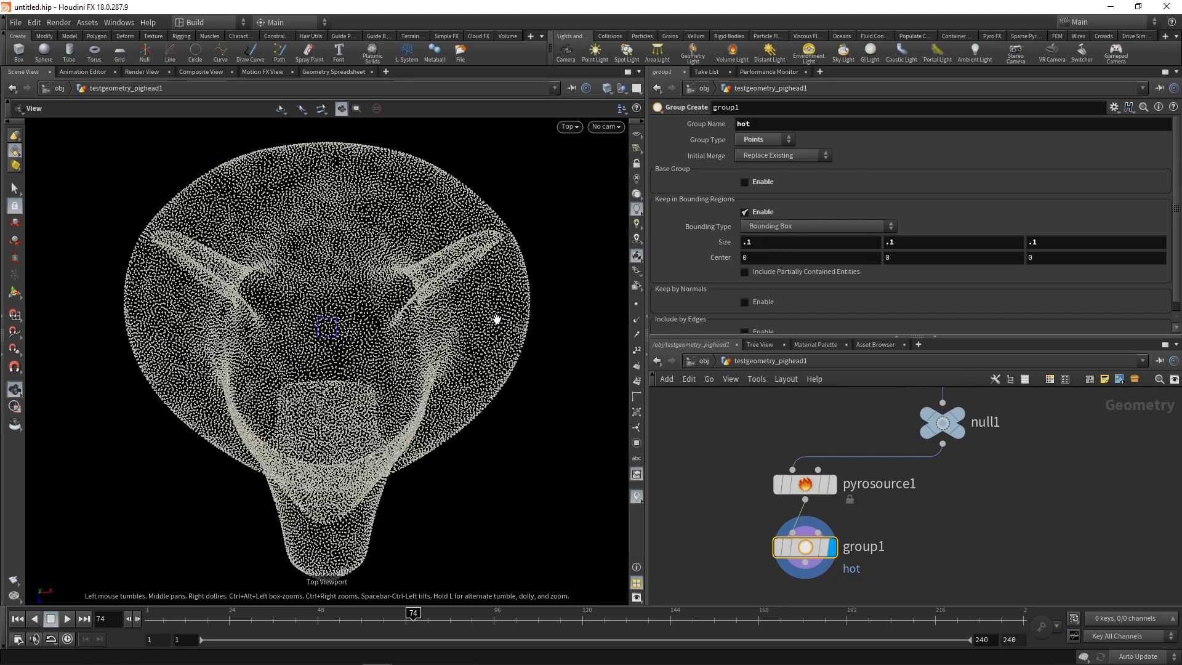
left_click(16, 294)
left_click_drag(116, 309, 598, 337)
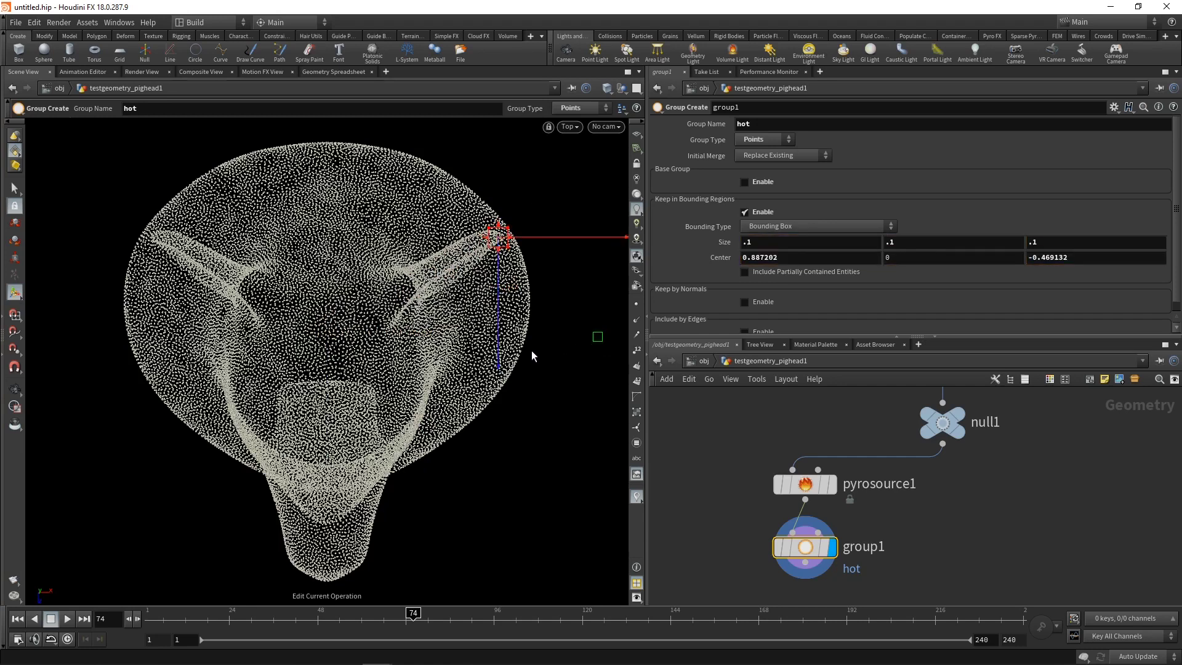
key("space+3")
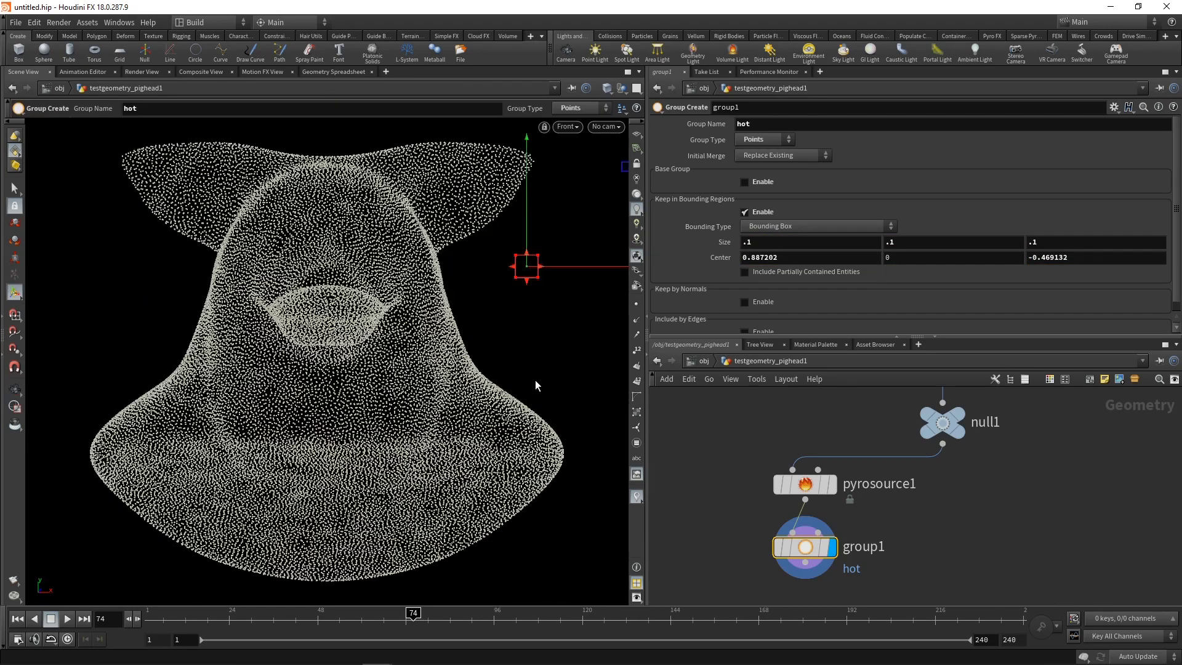
left_click_drag(527, 212, 525, 112)
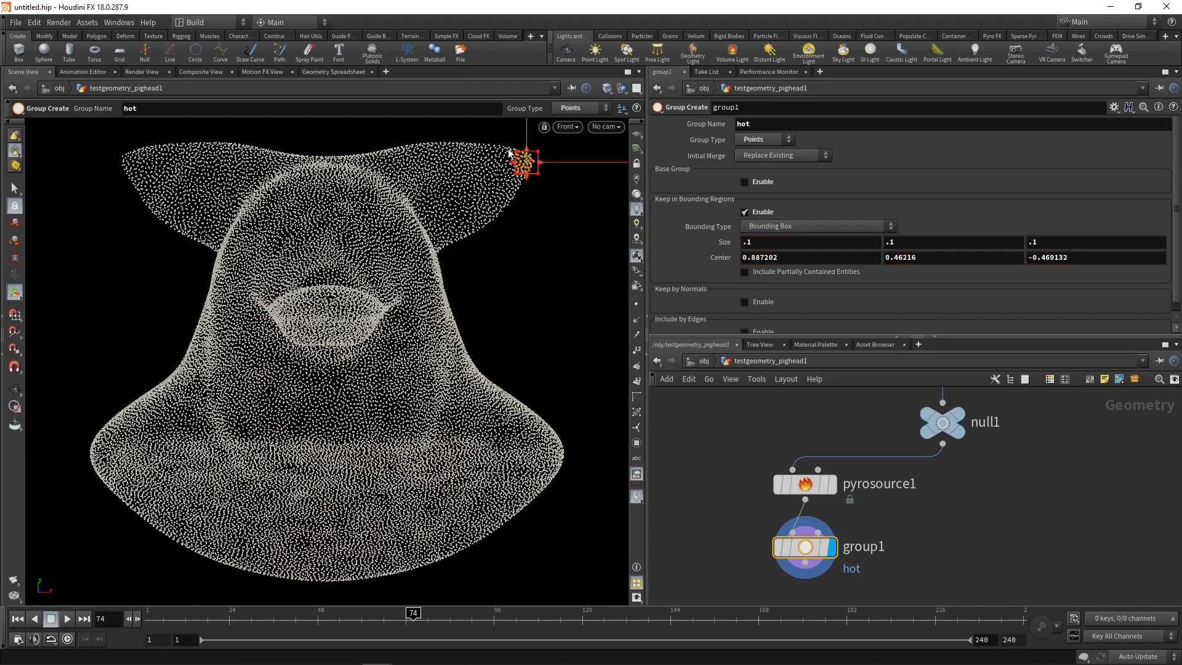
key("space+1")
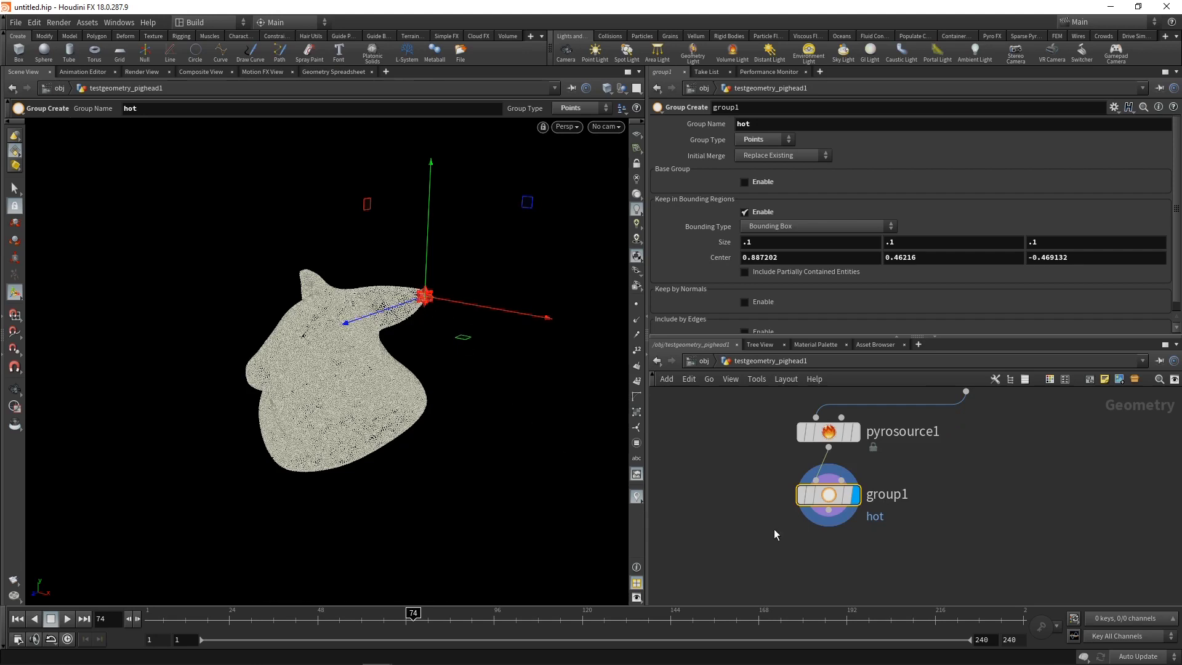
Add an Attribute Create node below group1, restricted to the hot point group
key("Tab")
type("attcre")
key("Return")
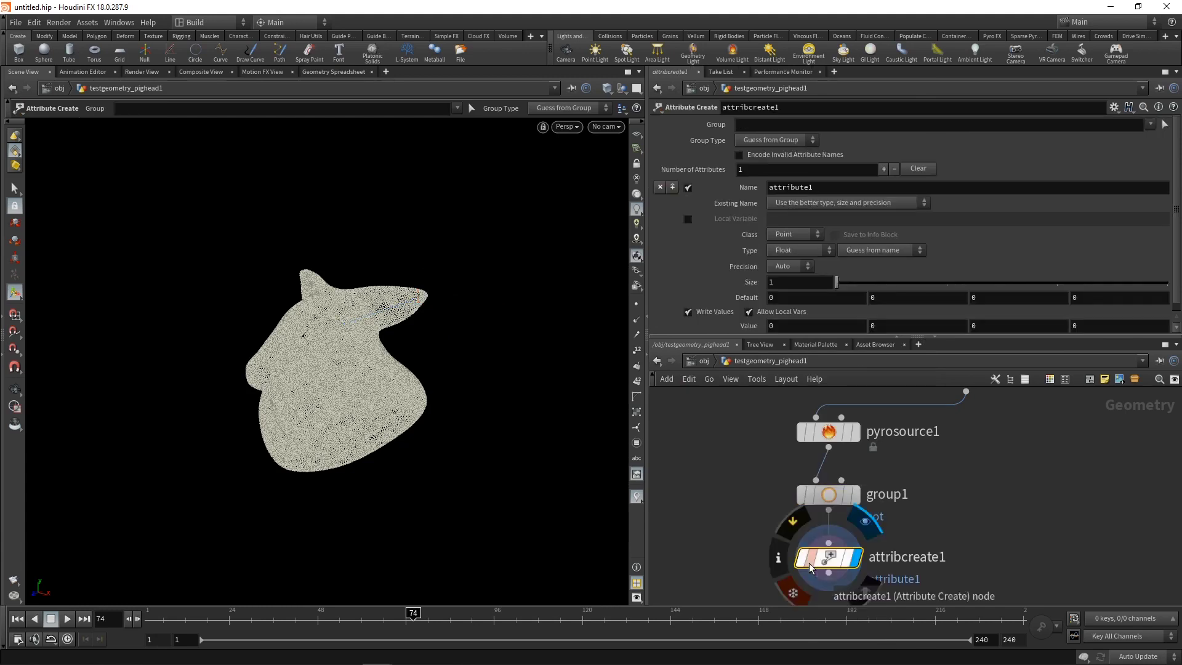
left_click(777, 140)
key("Escape")
left_click(1149, 124)
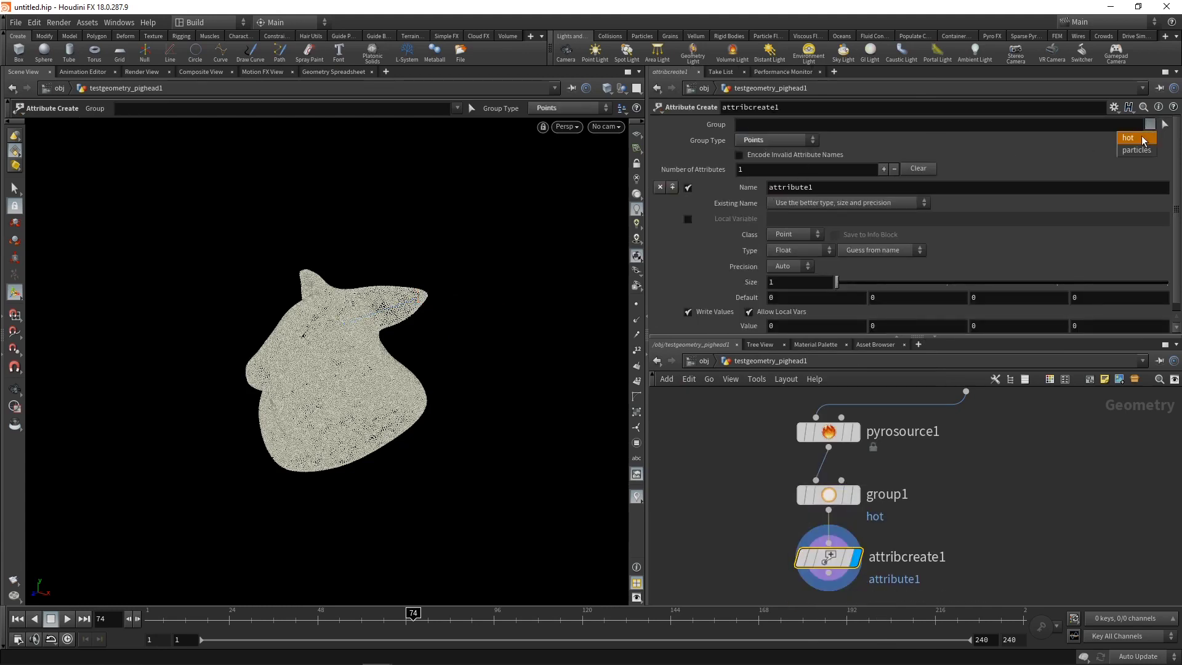
left_click(1138, 143)
Name the attribute temperature and set its value to 1
double_click(823, 187)
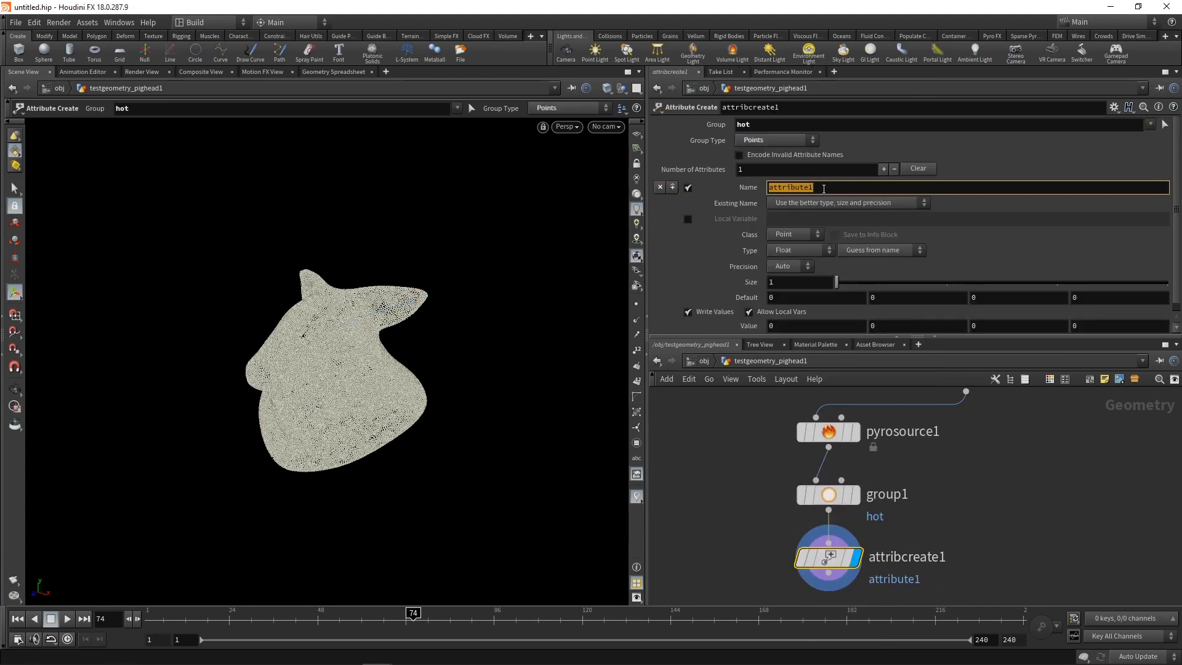
type("temperature")
key("Return")
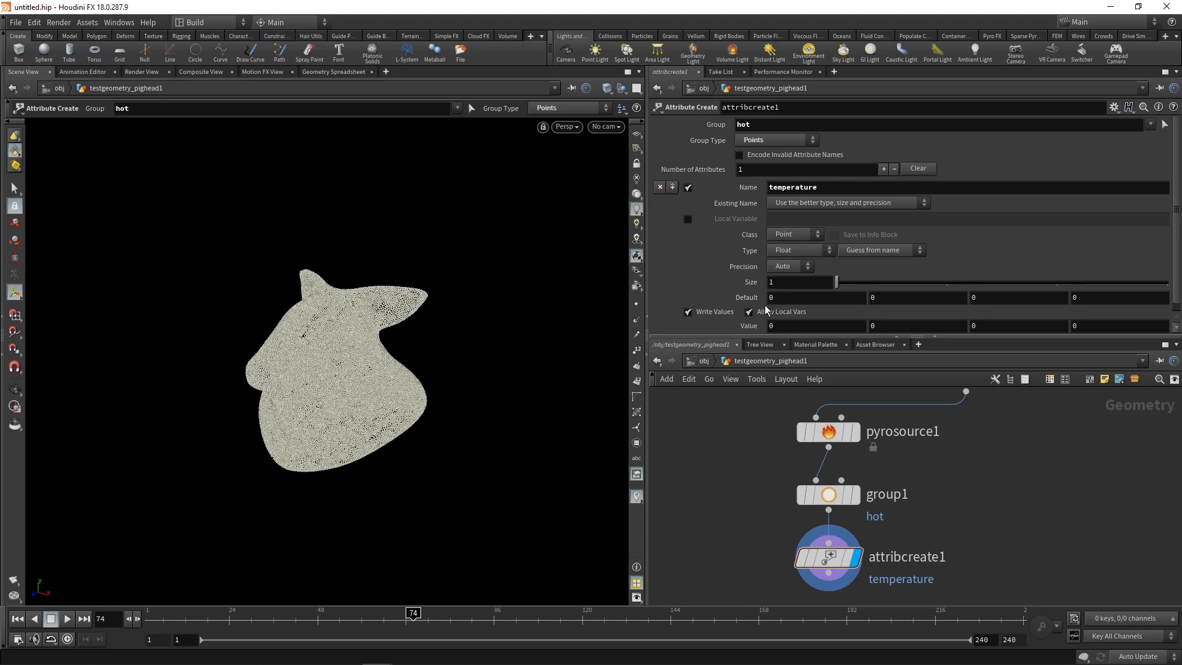
left_click(769, 325)
type("1")
key("Return")
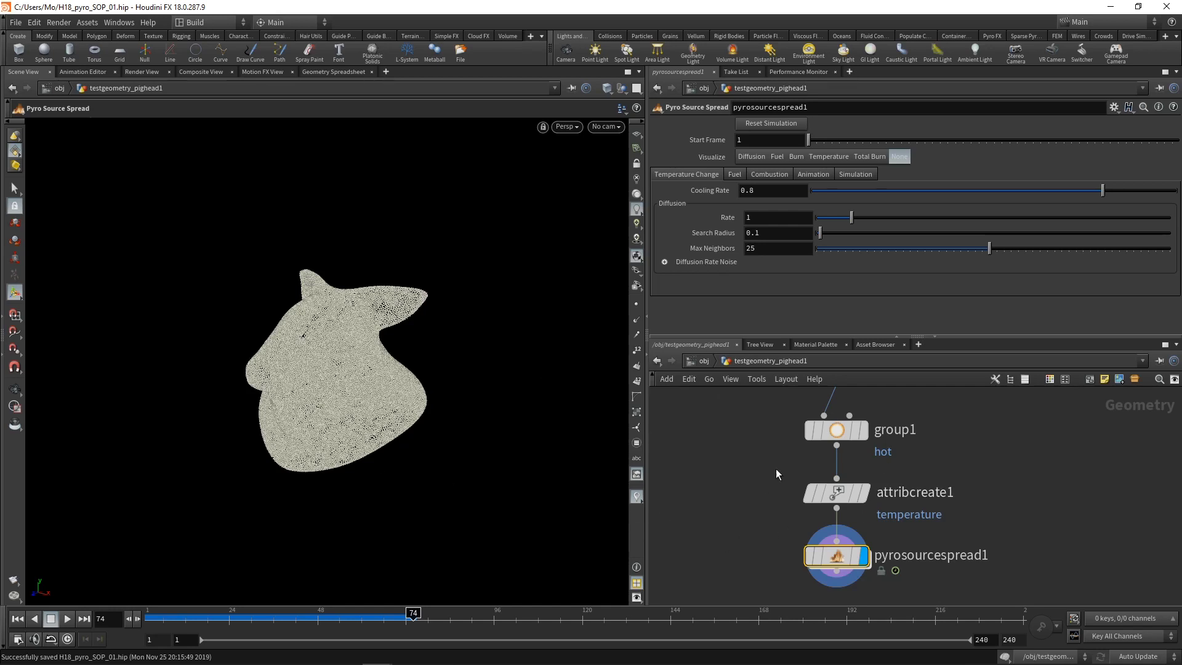
Visualize burn on pyrosourcespread1 and play a real-time test of the spread from frame 1
left_click(796, 157)
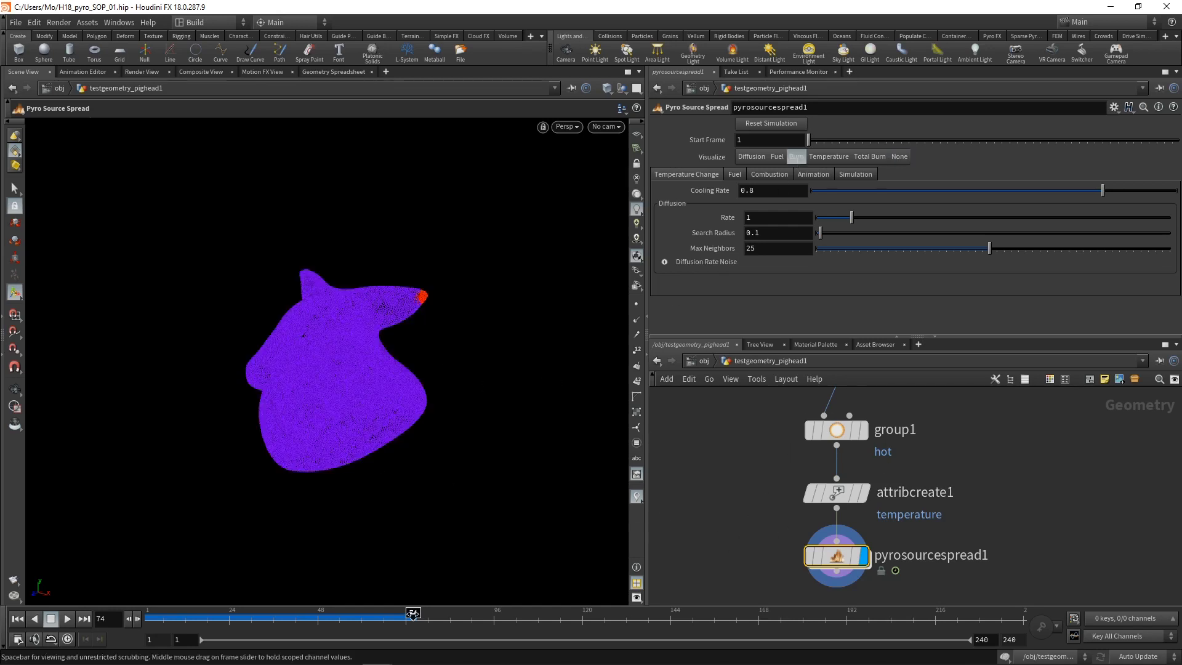
left_click(17, 619)
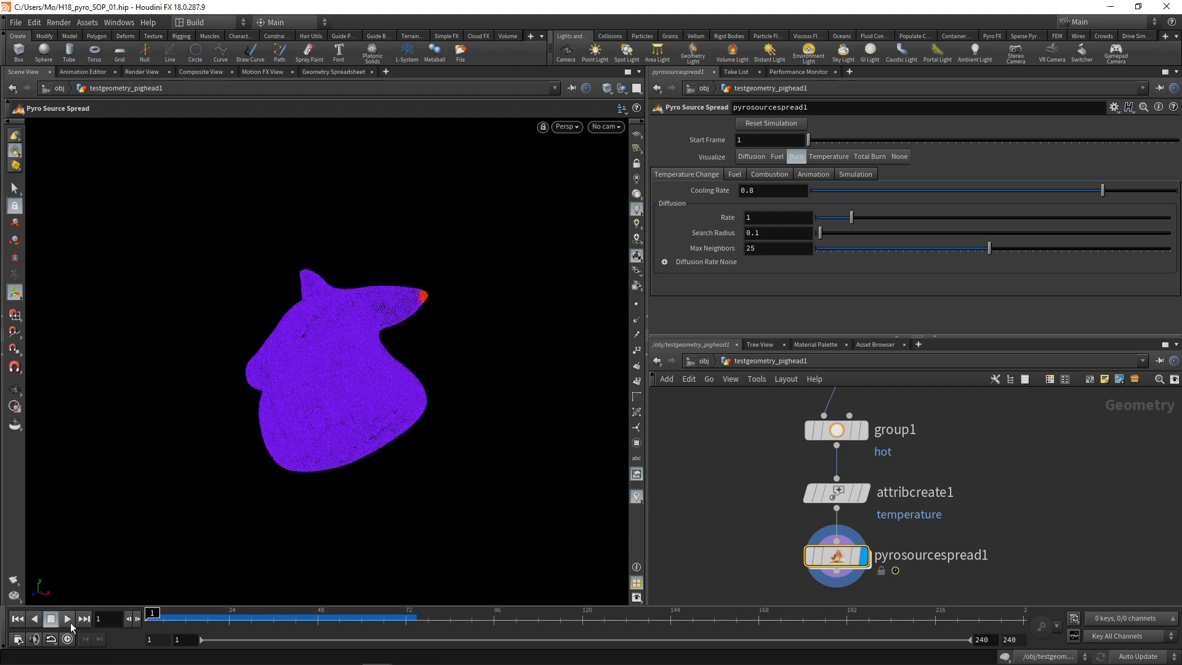
left_click(67, 639)
left_click(68, 620)
left_click(50, 618)
Lower the cooling rate to 0.4, replay the spread, and rewind to frame 1
left_click(782, 192)
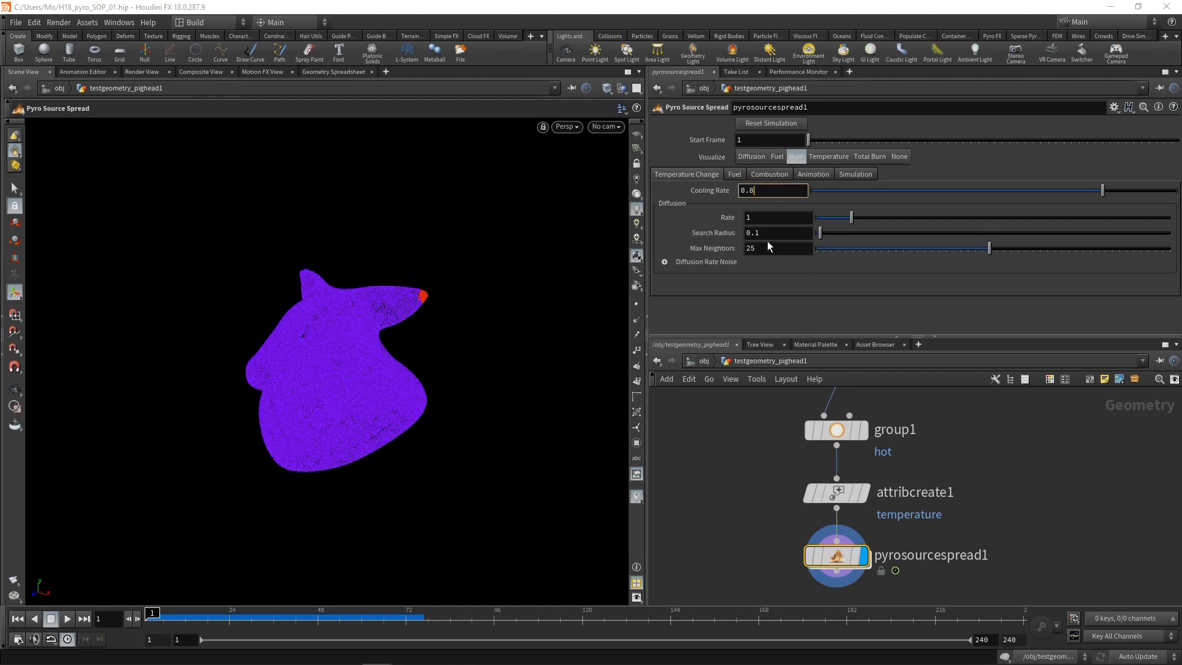
key("BackSpace")
type("4")
key("Return")
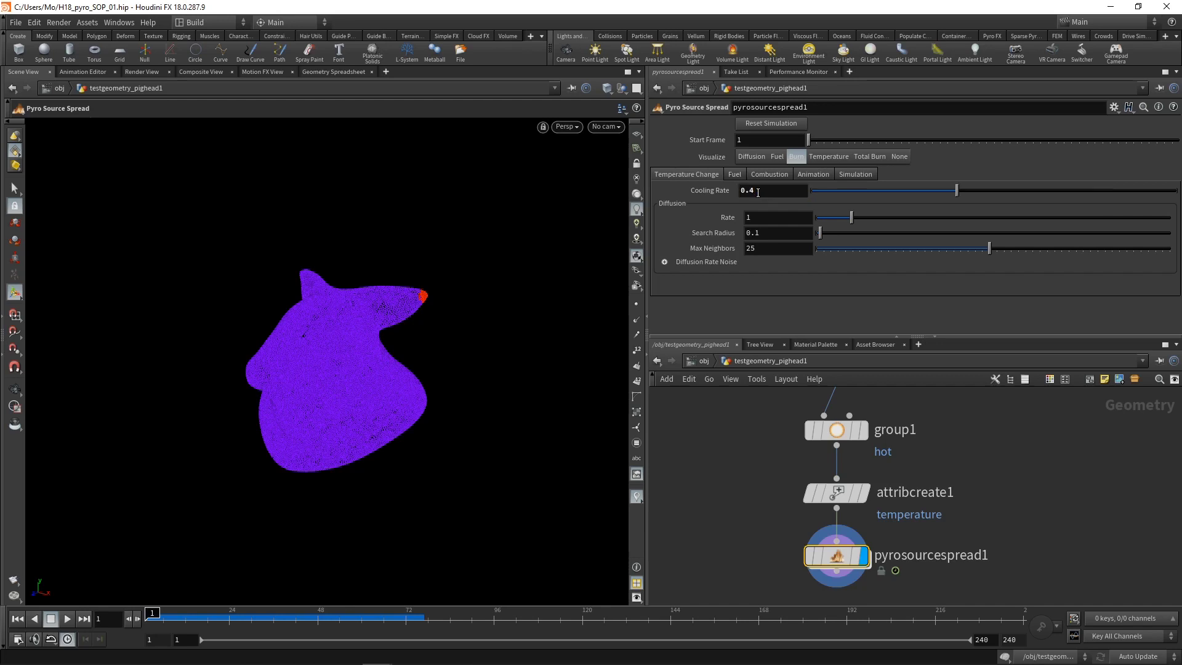
left_click(71, 617)
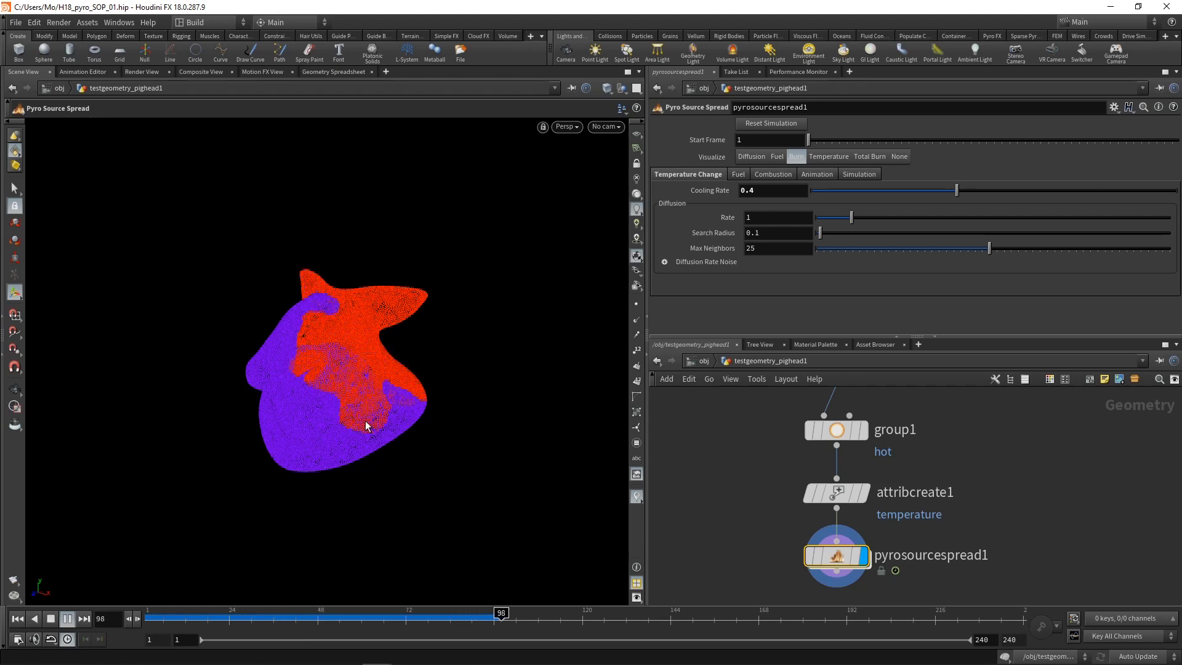
left_click(51, 618)
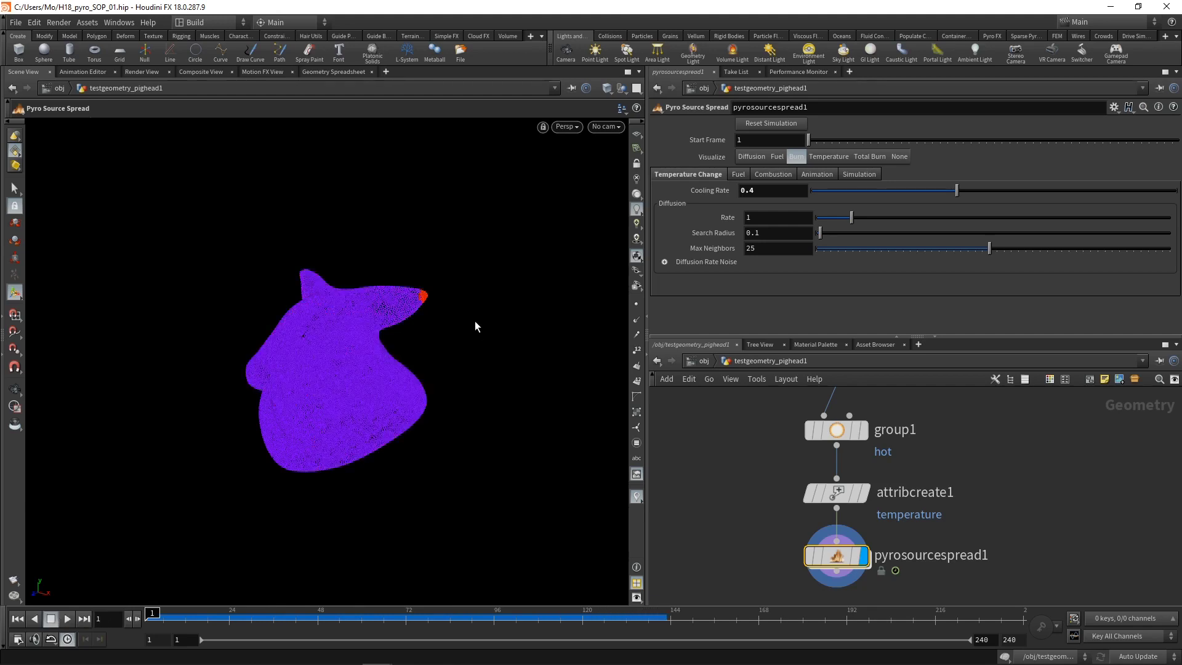
Enable diffusion rate noise with element size 0.5 and preview the burn spread
left_click(665, 261)
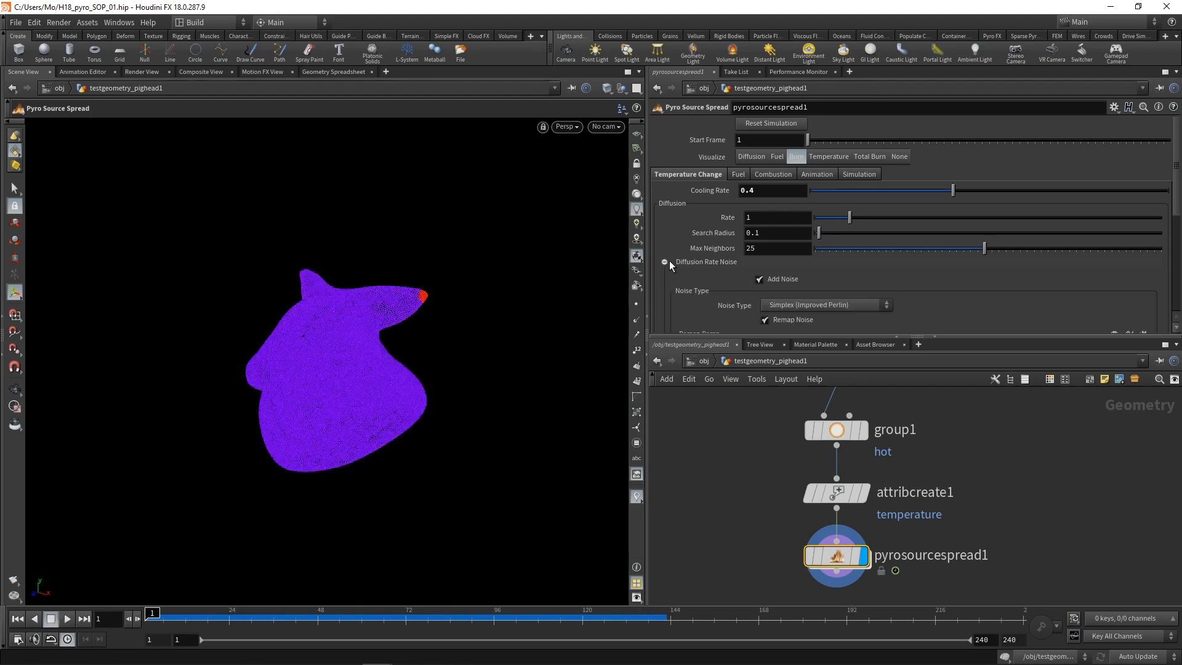
left_click(750, 156)
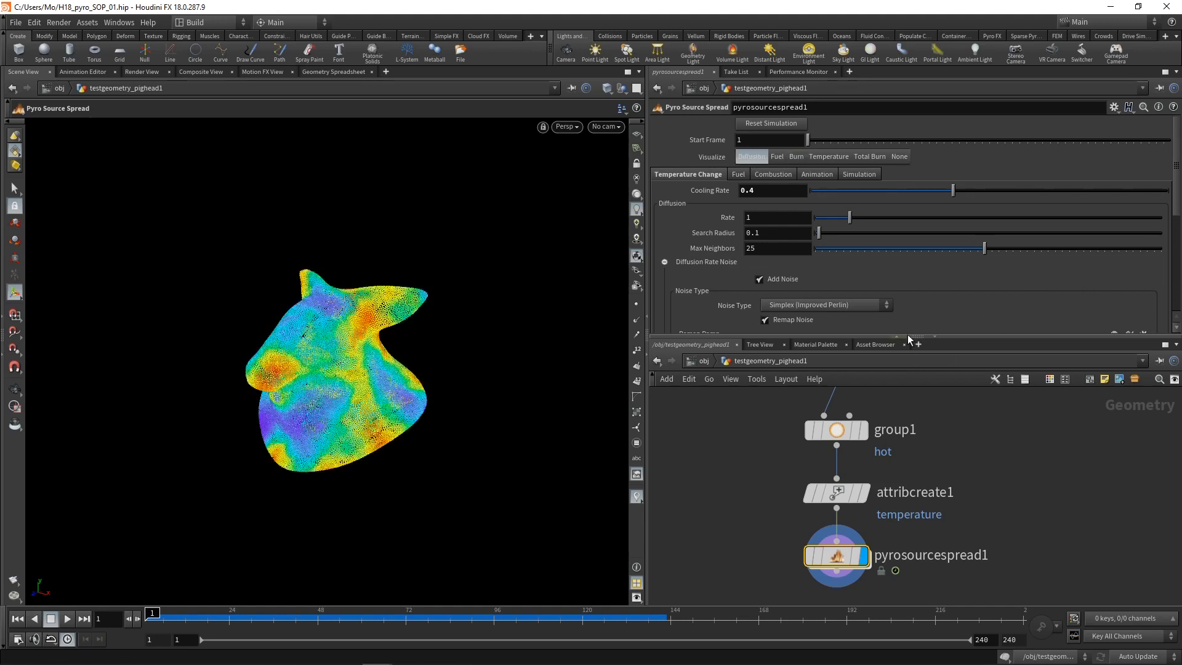
left_click_drag(907, 335, 908, 447)
left_click(789, 386)
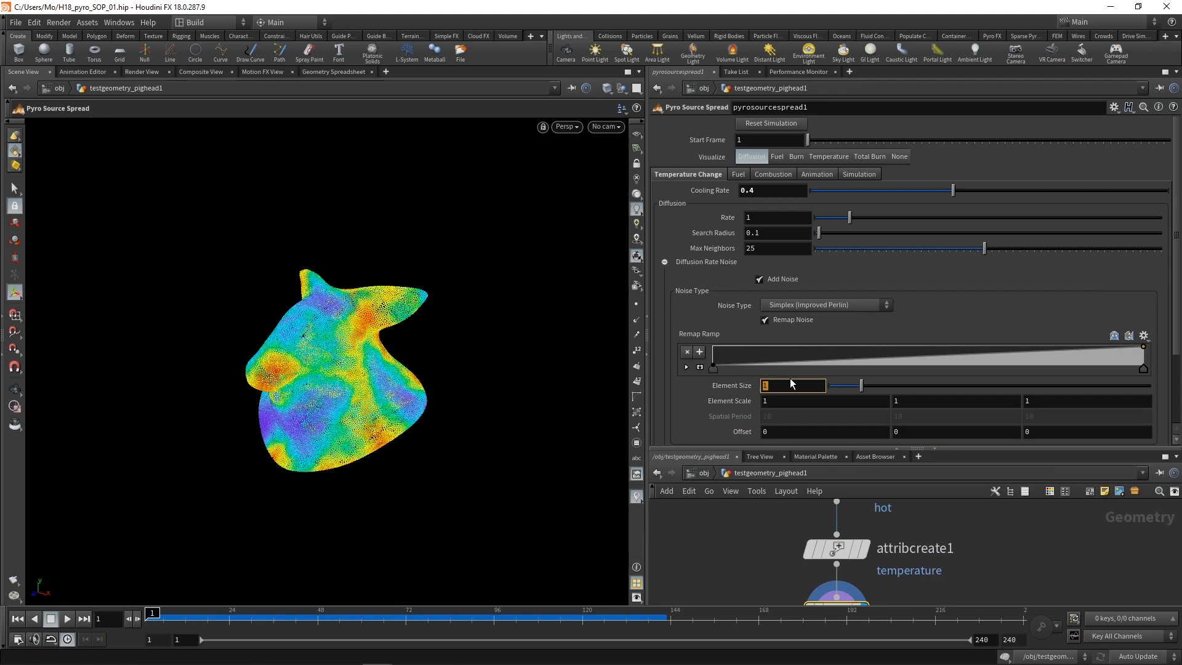
type("0.5")
key("Return")
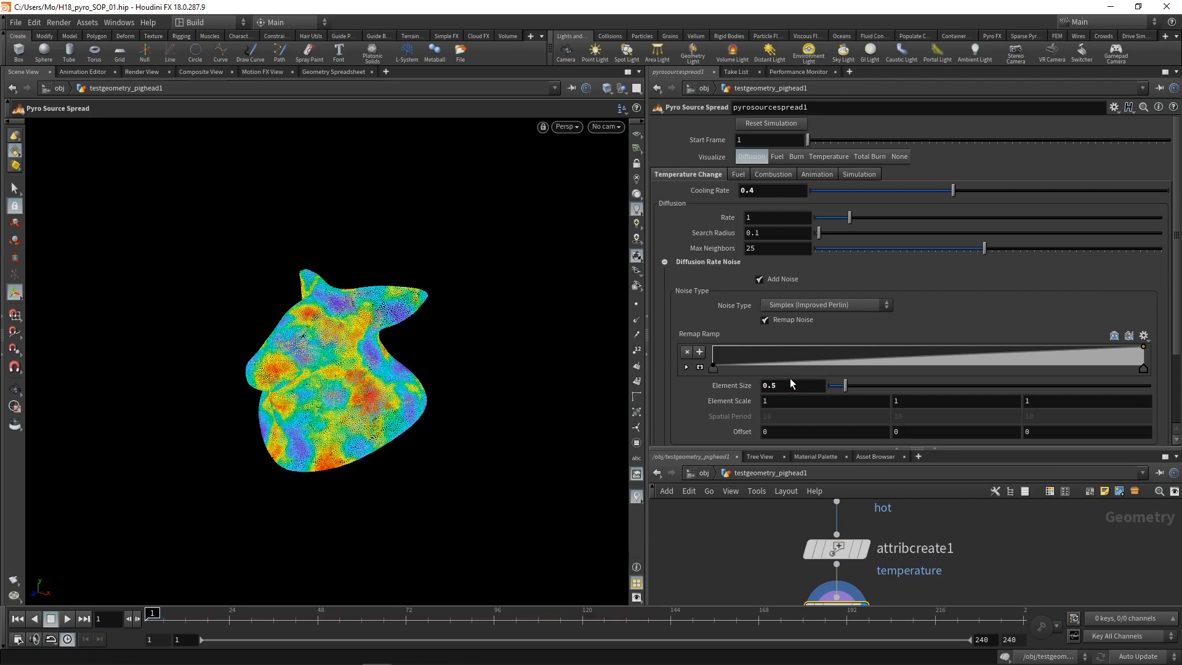
left_click(796, 156)
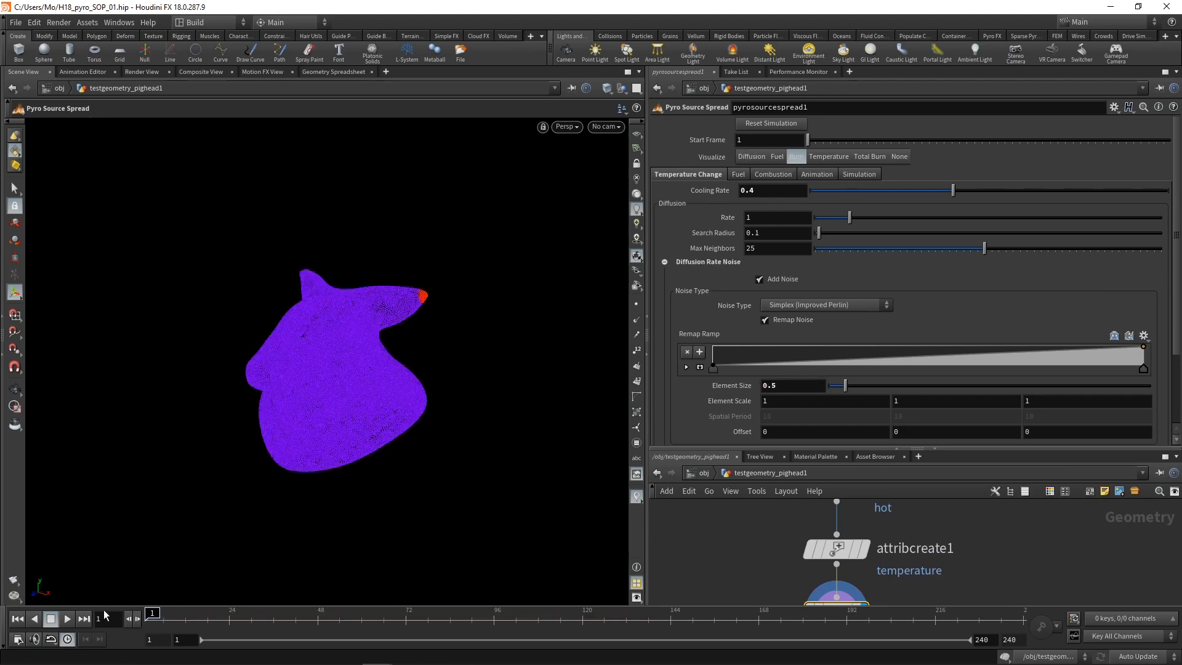
left_click(67, 618)
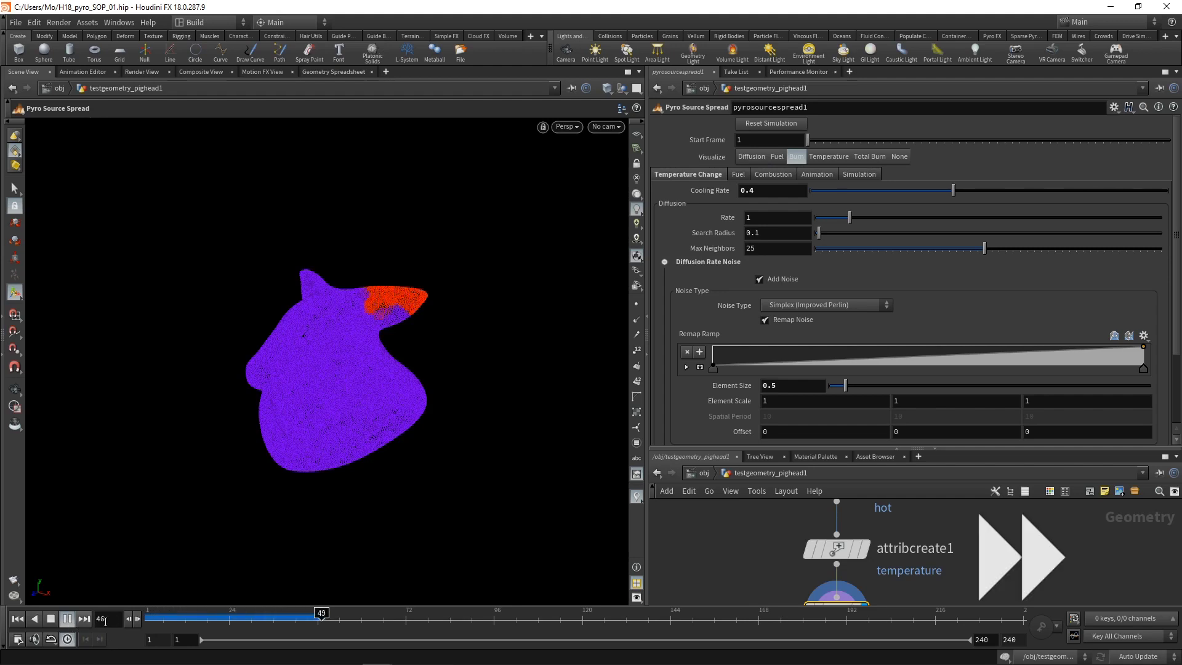
left_click(50, 618)
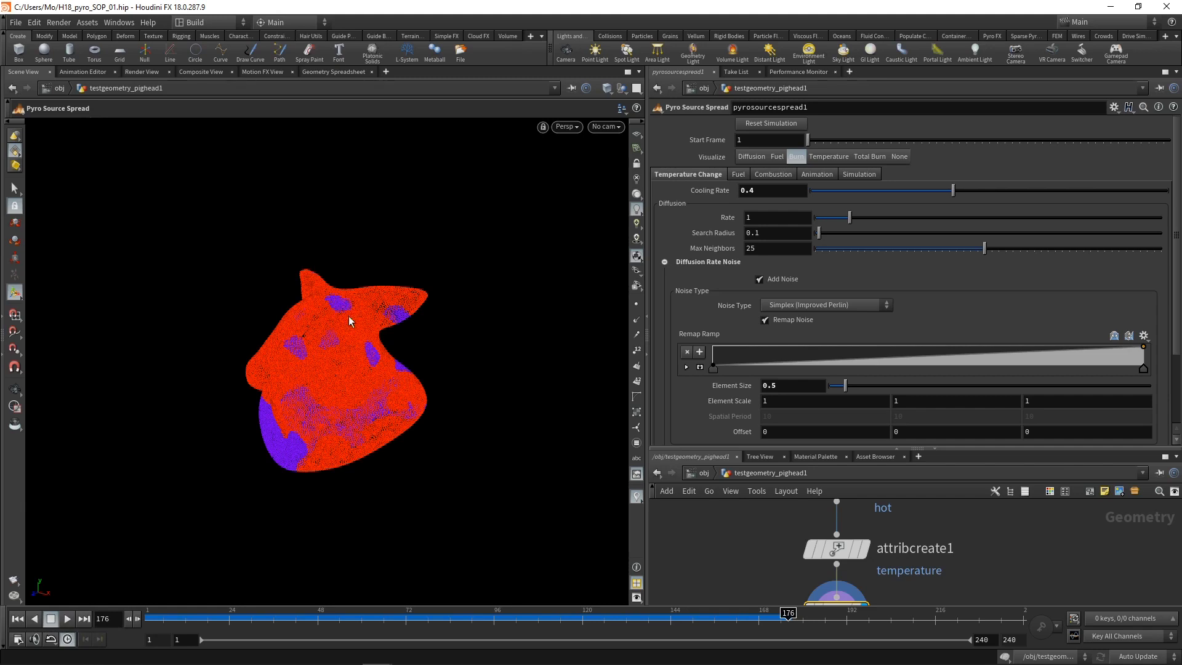
Set the remap ramp's first point value to 0.05, replay, and rewind to frame 1
left_click(686, 367)
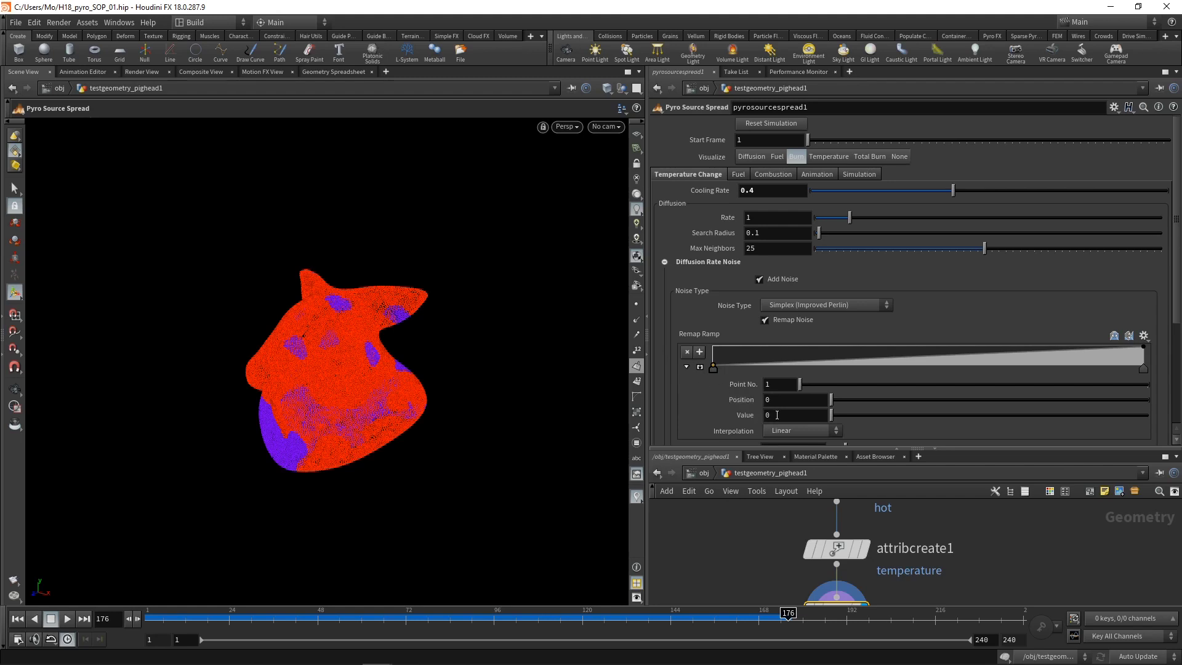
left_click(779, 418)
type("0.05")
key("Return")
left_click(67, 618)
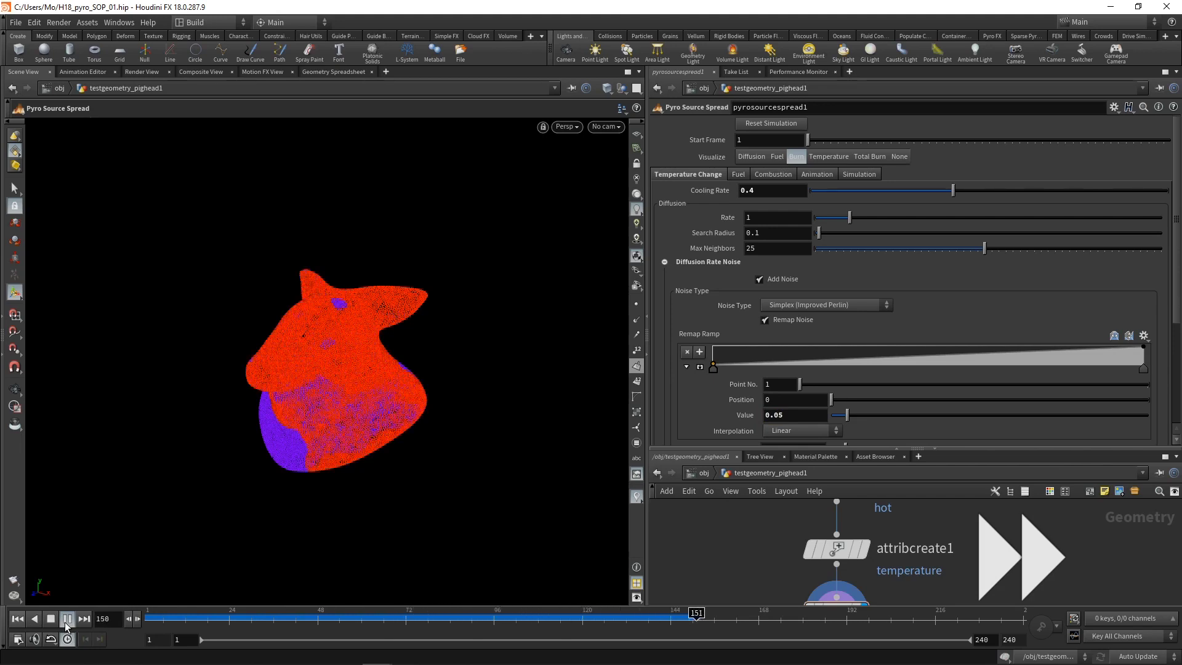
left_click(66, 619)
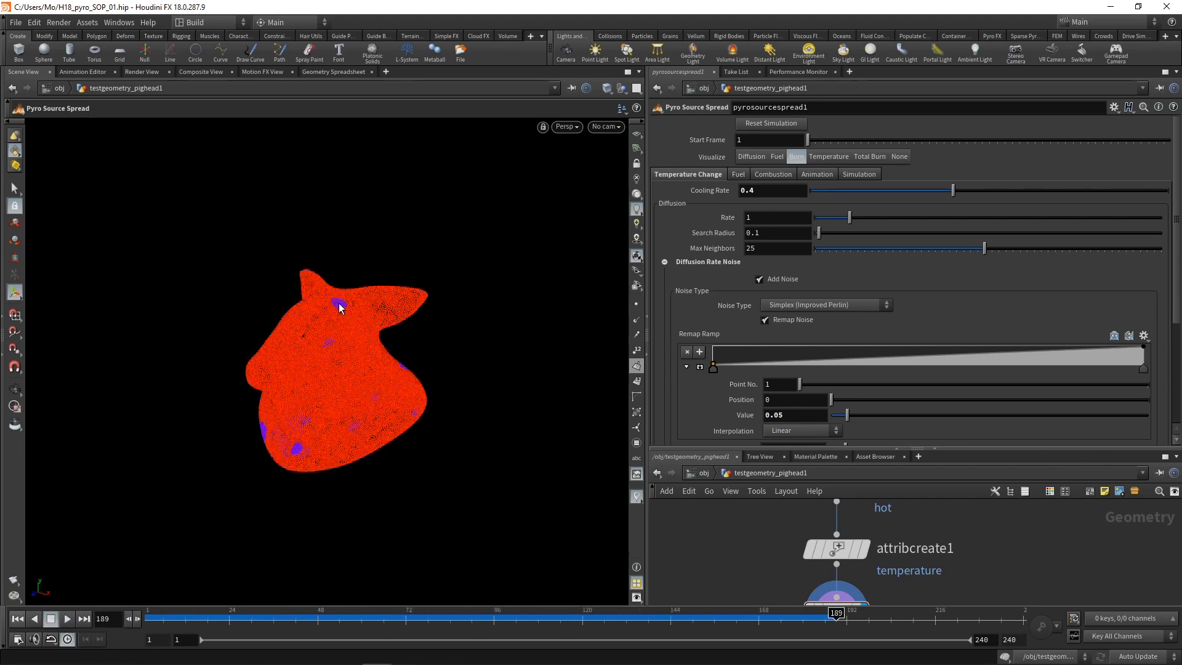
left_click(17, 618)
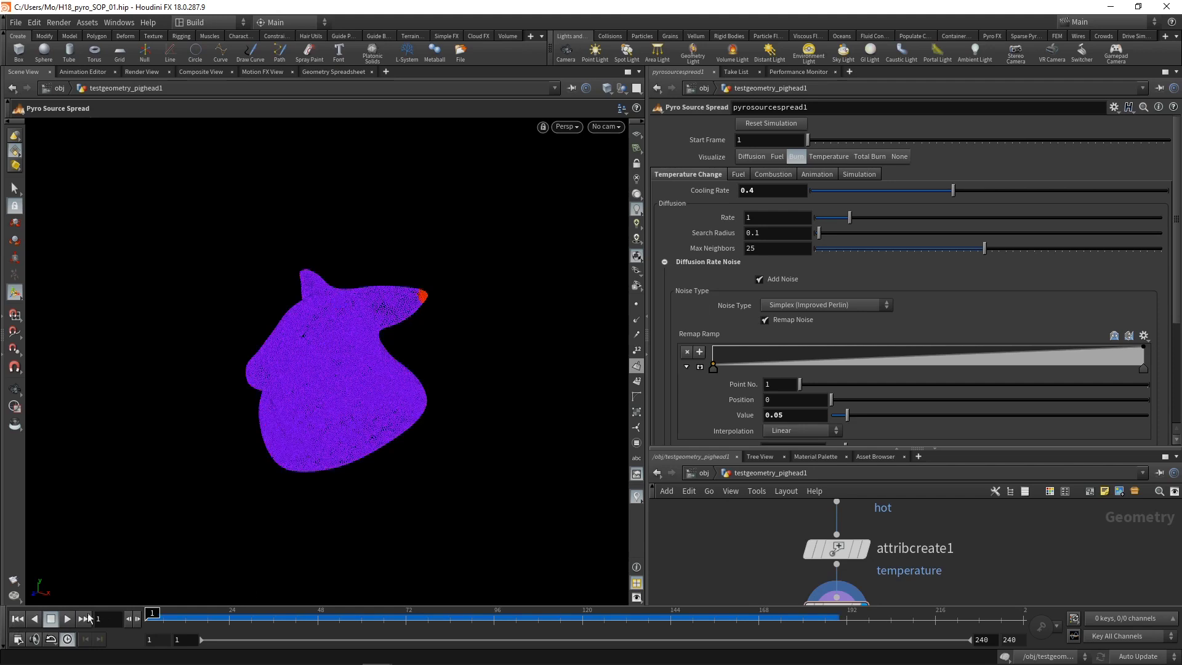
Frame pyrosourcespread1 in a larger network editor and save the scene
left_click_drag(924, 449, 916, 390)
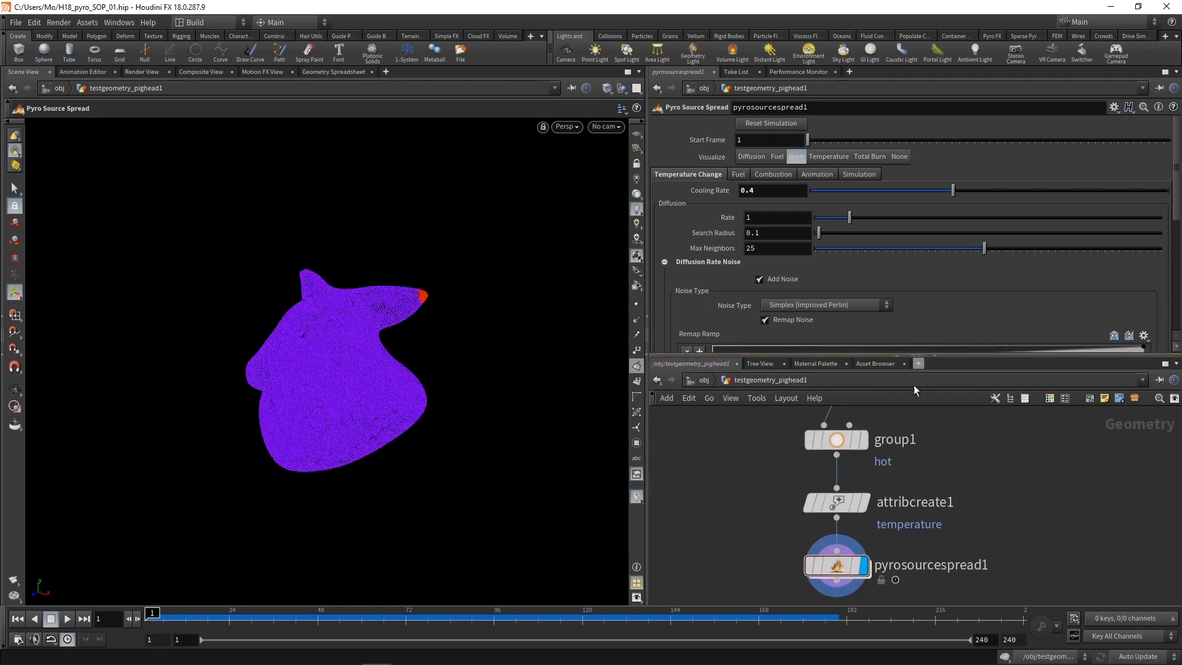
key("f")
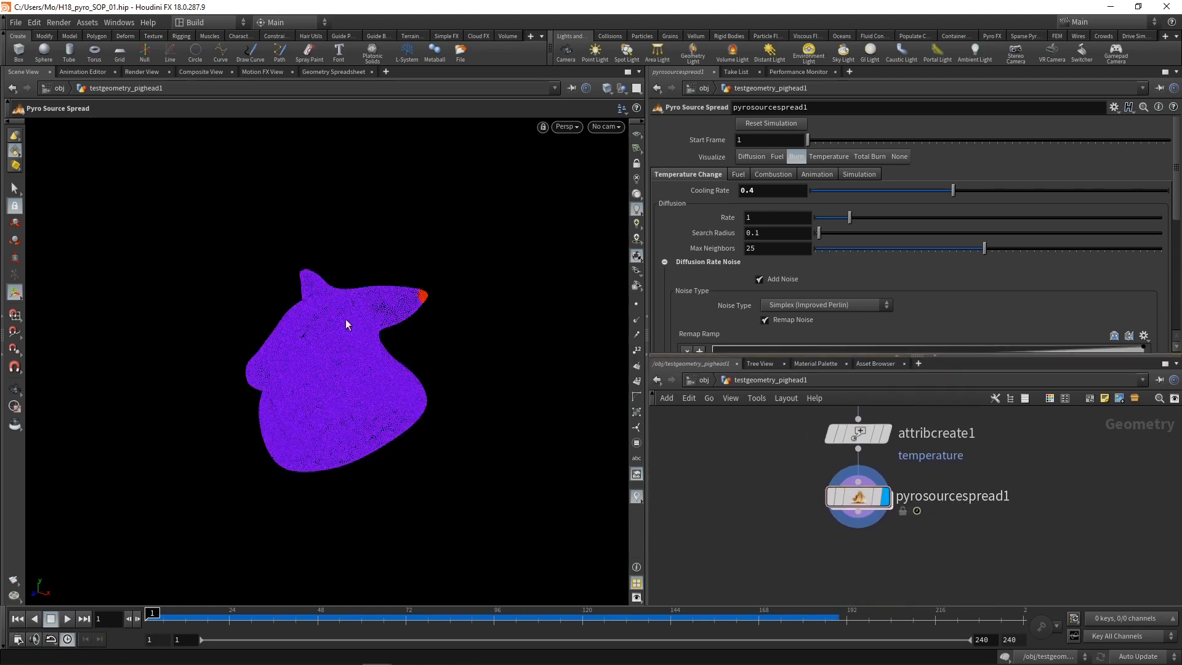
key("ctrl+s")
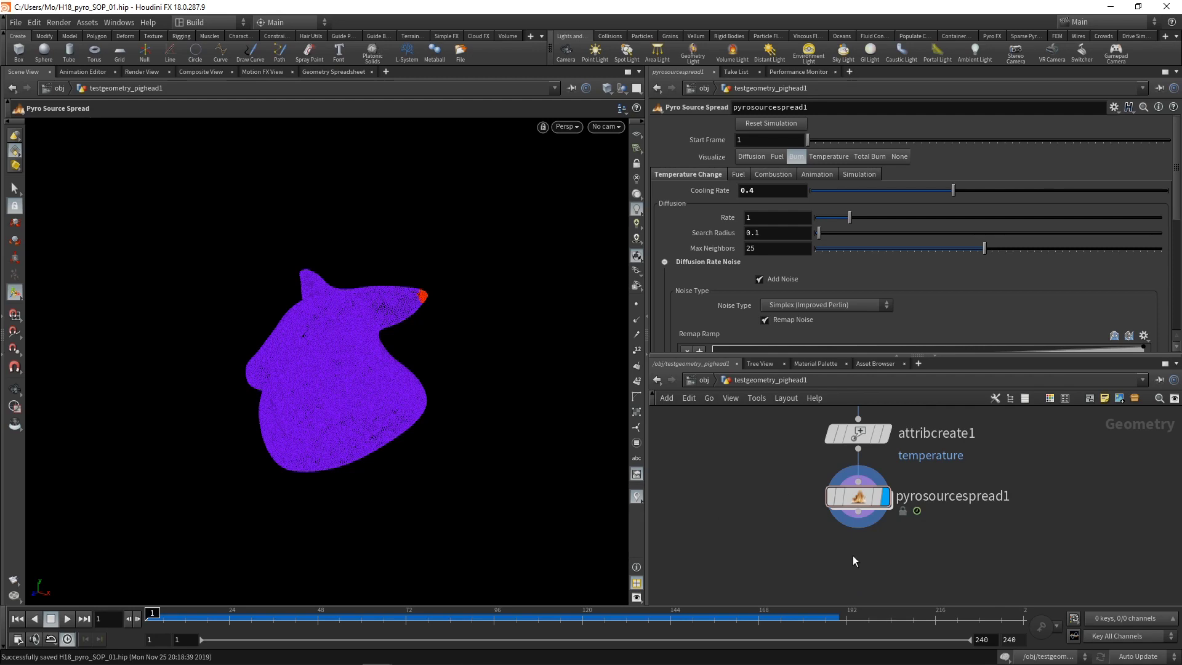
Add a Volume Rasterize Attributes node below pyrosourcespread1
key("Tab")
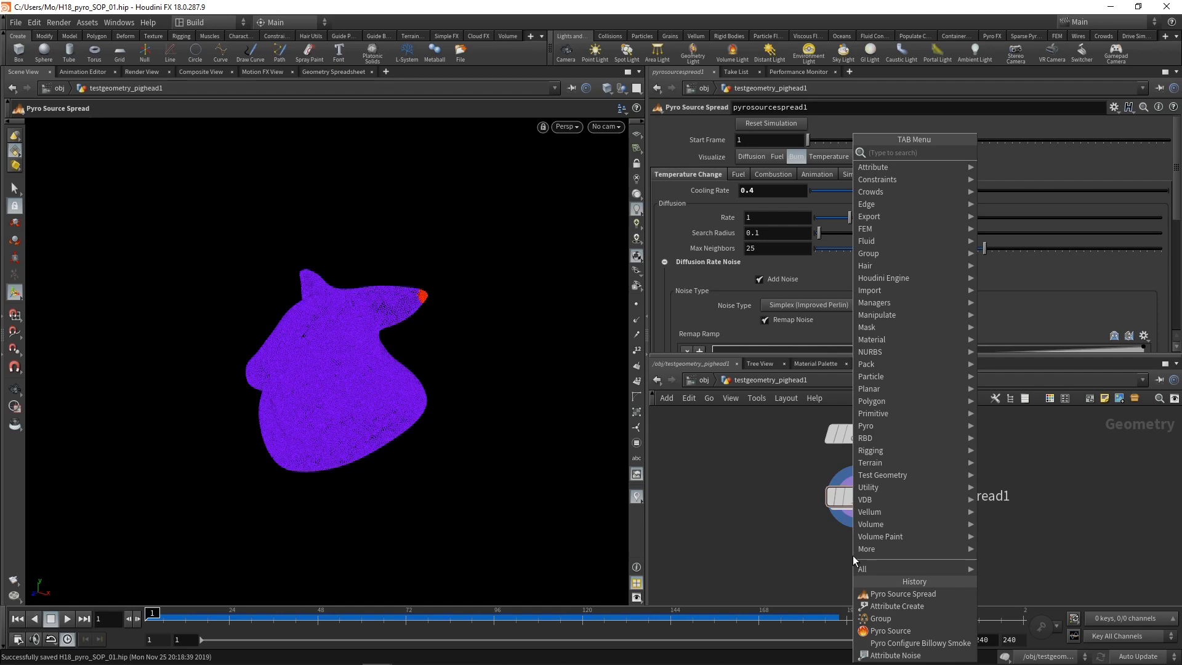
type("vol rasterize attr")
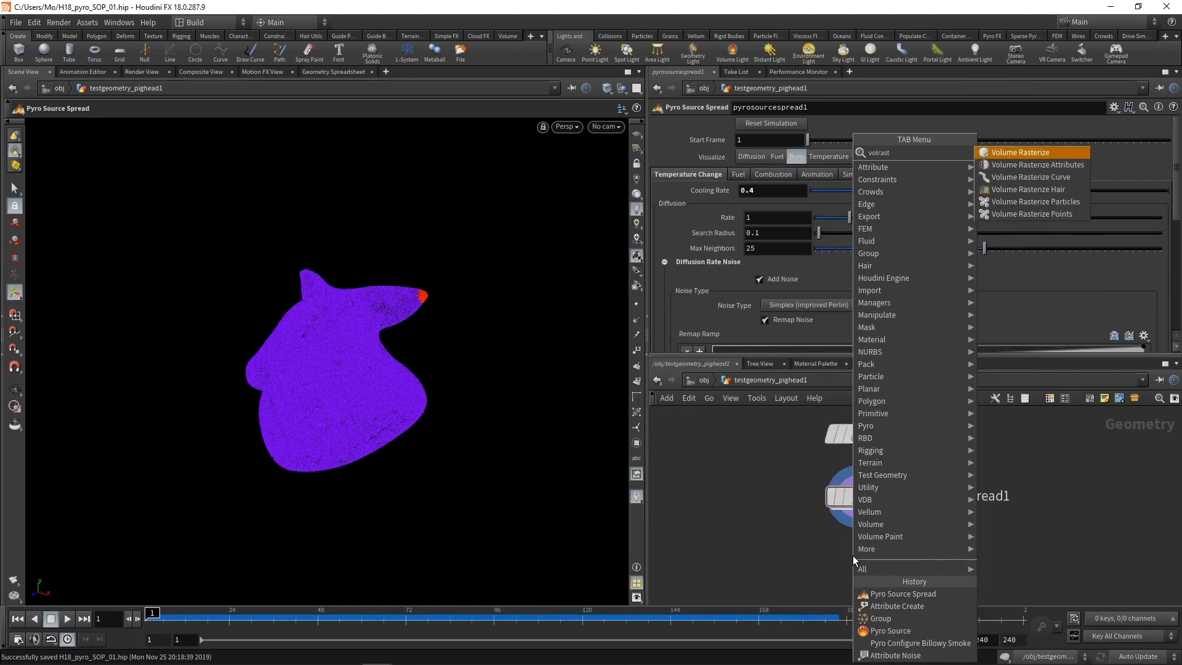
key("Return")
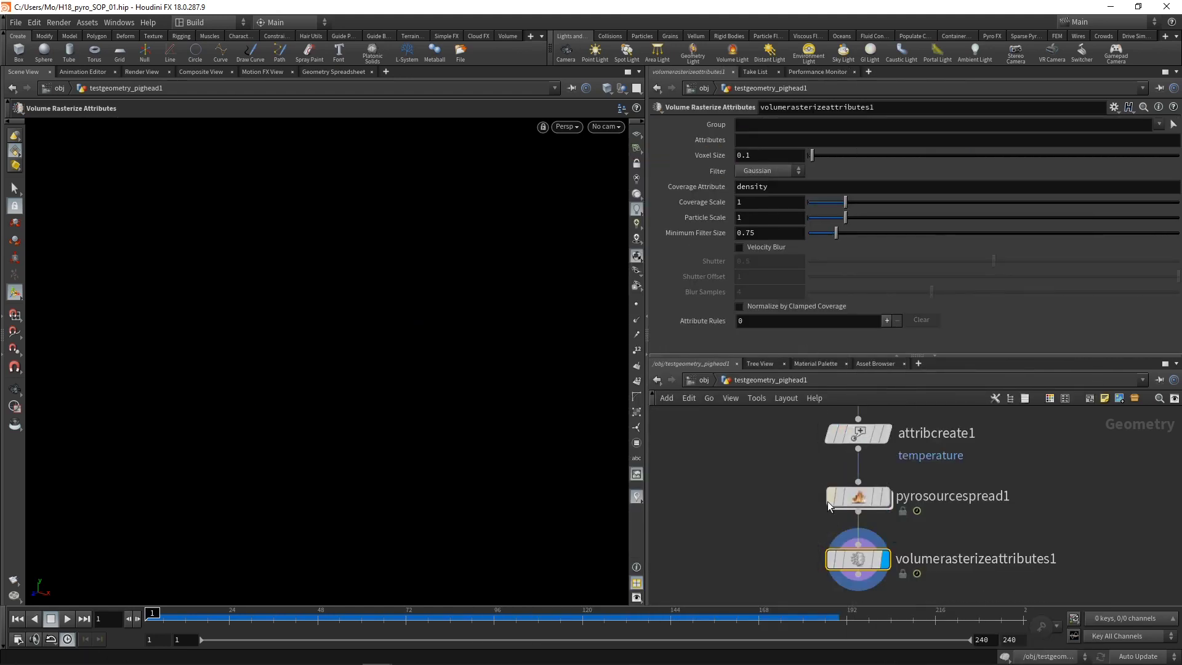
Link the rasterizer's Voxel Size to pyrosource1's Particle Separation, giving 0.02
scroll(827, 501, "down", 3)
middle_click_drag(799, 469, 808, 542)
left_click(846, 432)
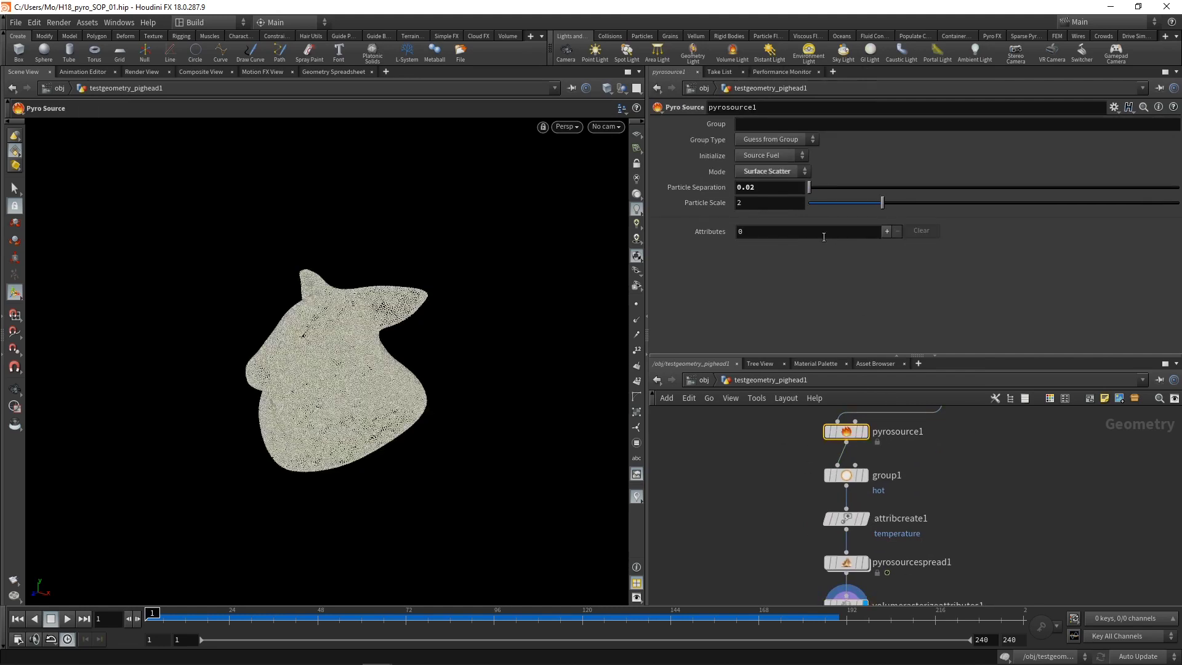
right_click(757, 187)
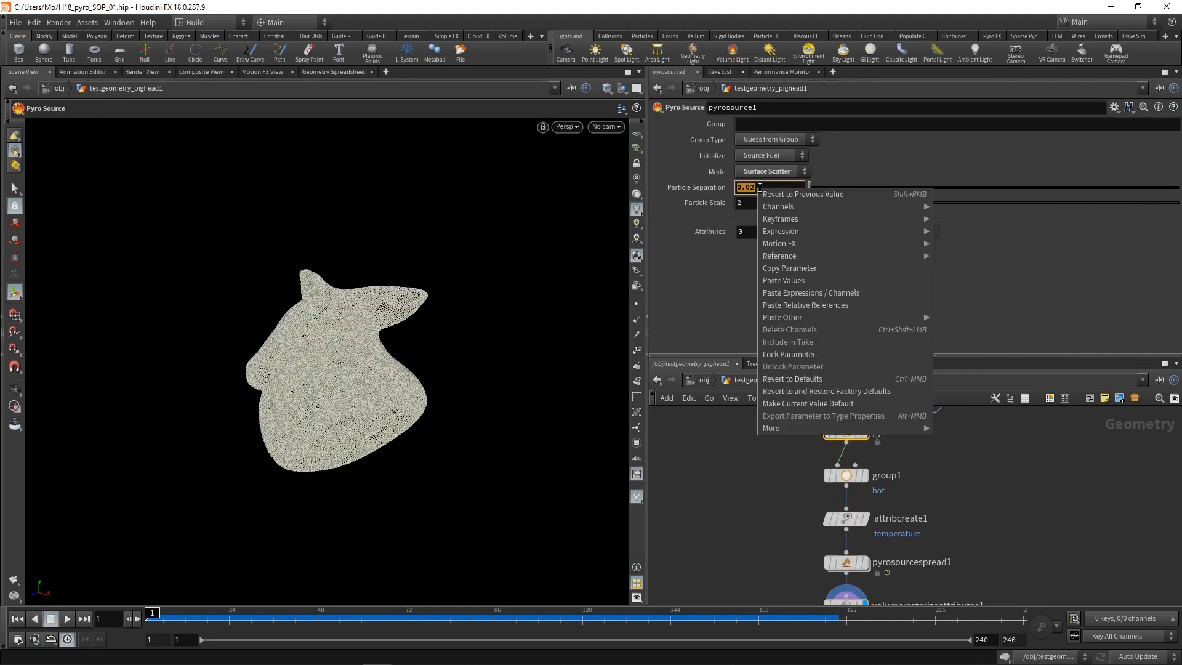
left_click(801, 281)
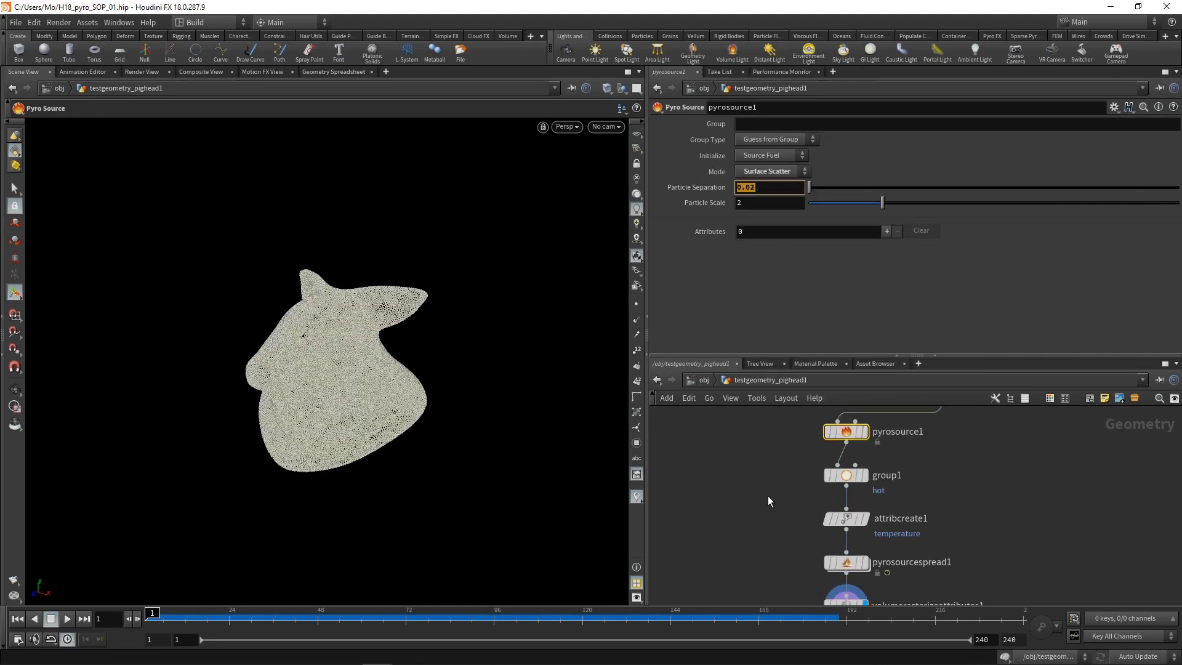
middle_click_drag(770, 500, 763, 456)
left_click_drag(771, 550, 959, 578)
right_click(757, 156)
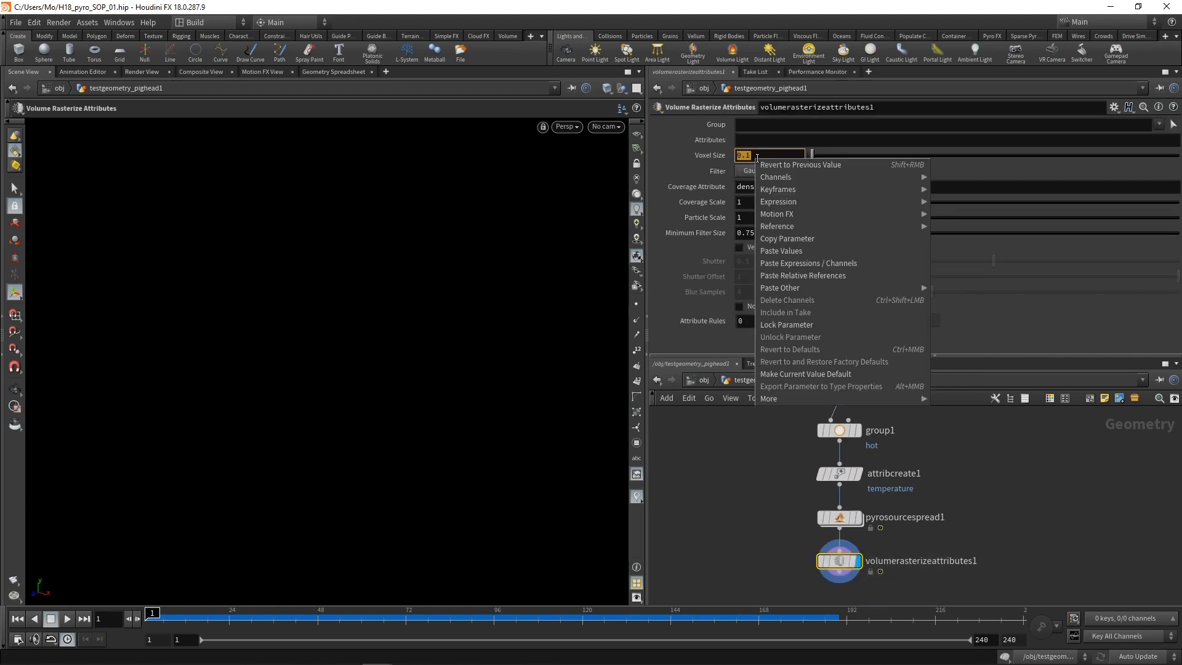
left_click(796, 273)
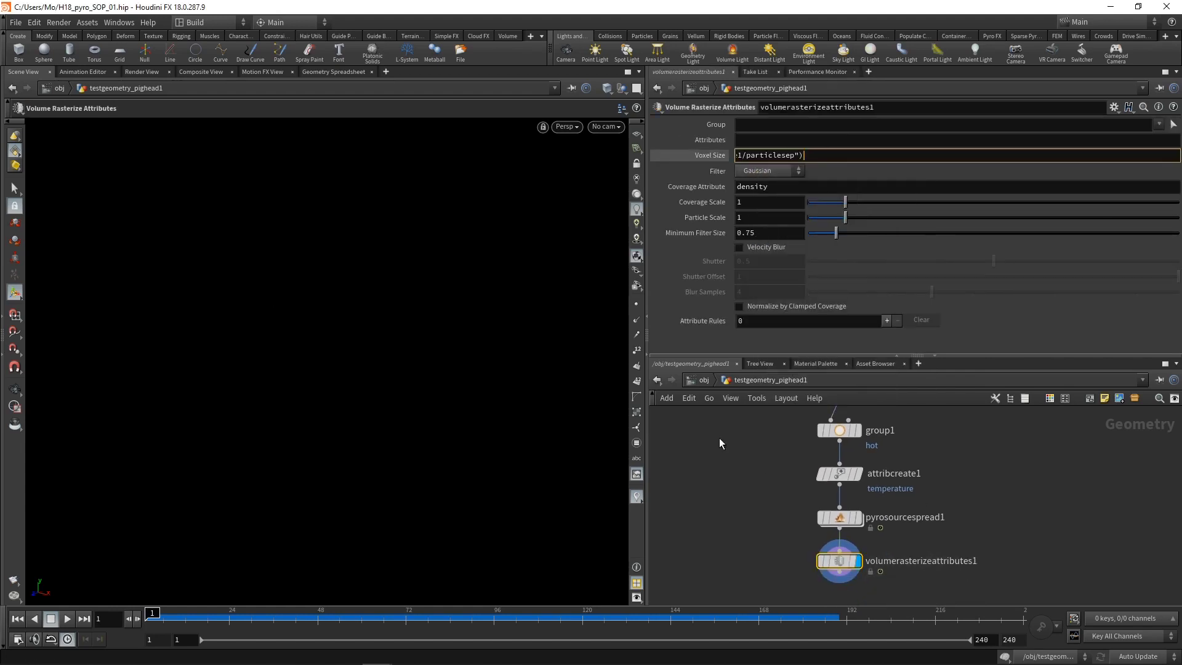
left_click(707, 157)
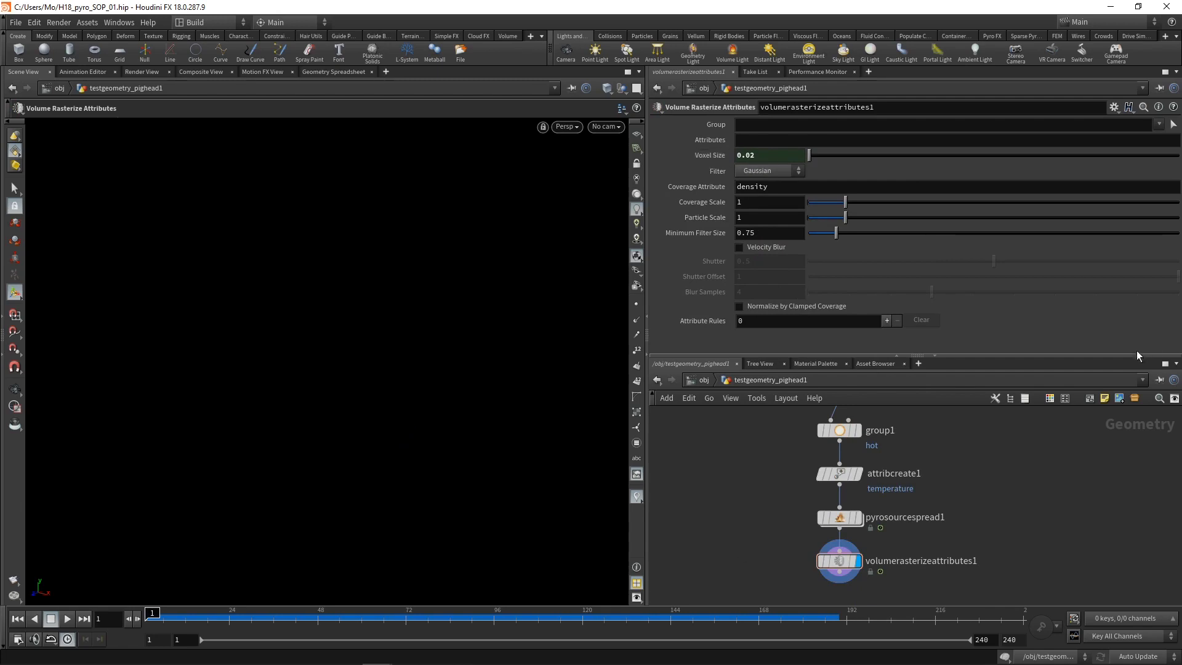
Set the rasterized attributes to burn and temperature and play the simulation
left_click(772, 141)
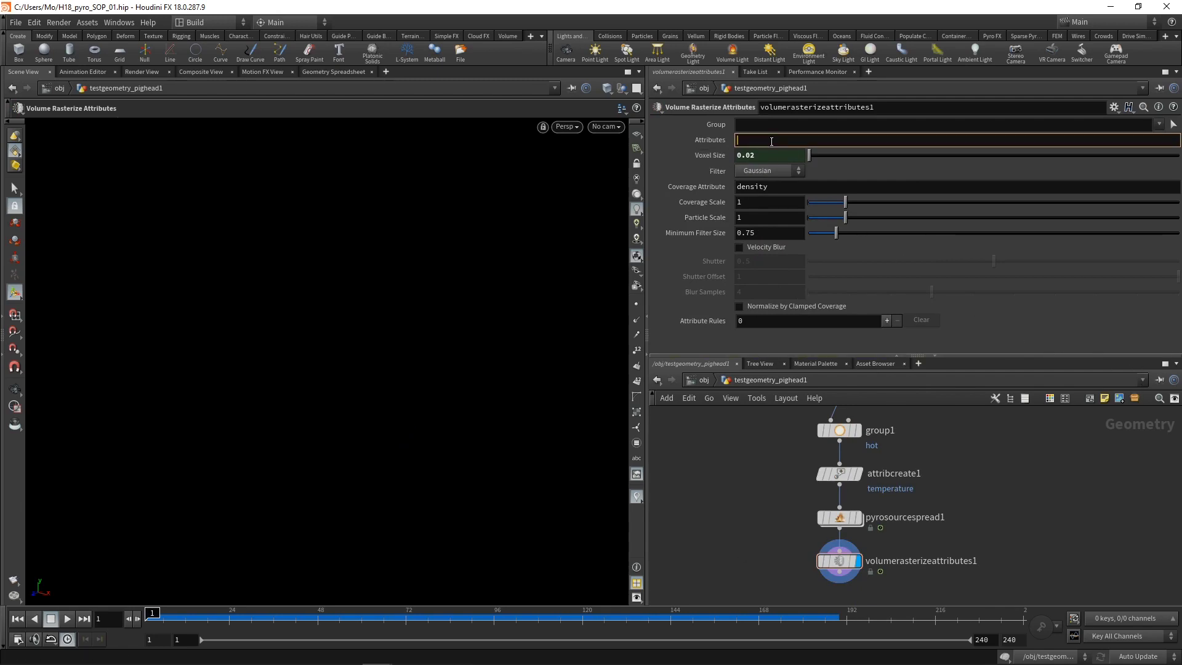
key("Home")
type("burn")
key("Return")
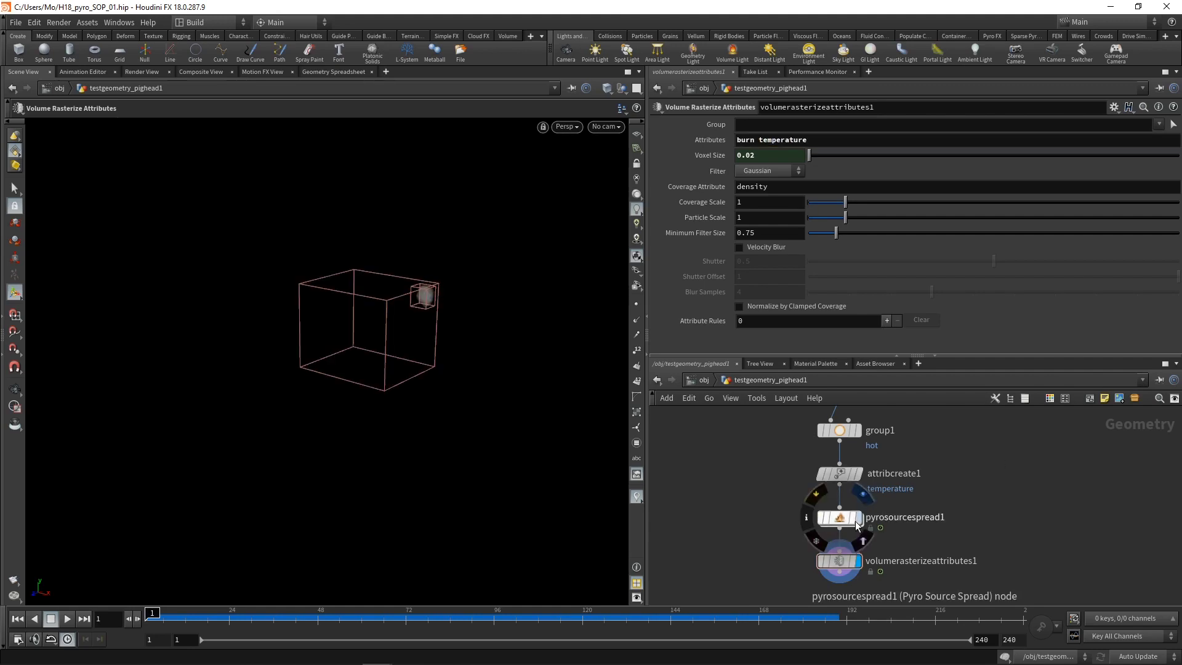
left_click(69, 618)
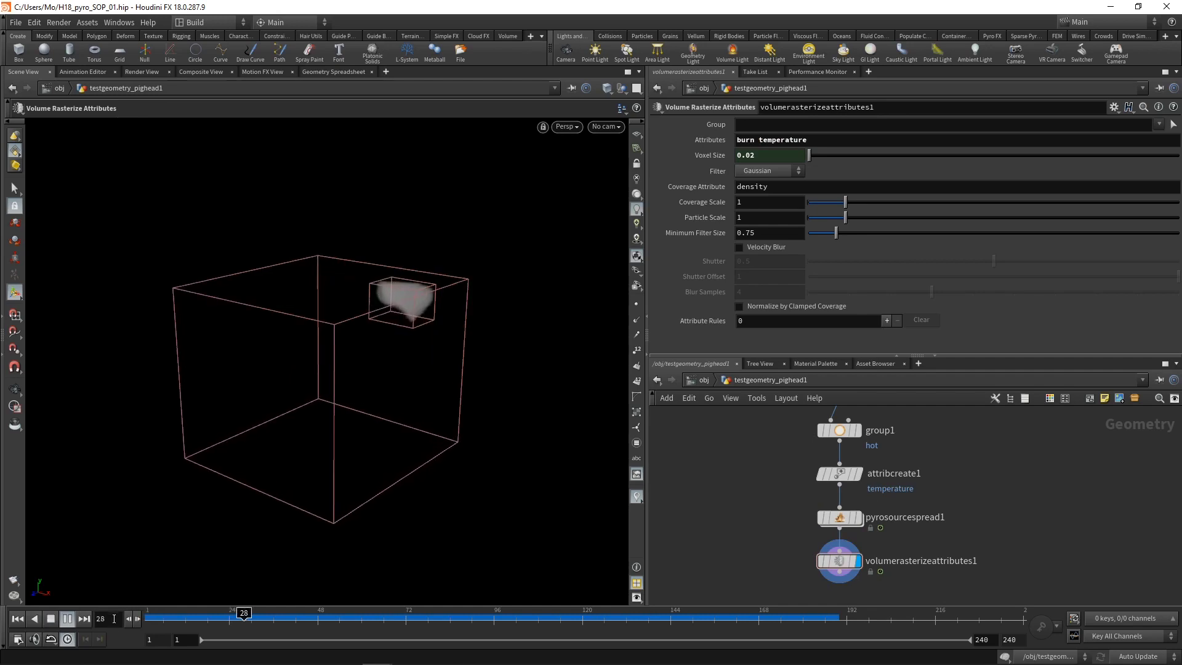
Stop playback, save the scene, and add a Pyro Solver after volumerasterizeattributes1
left_click(50, 620)
key("ctrl+s")
middle_click_drag(910, 590, 913, 492)
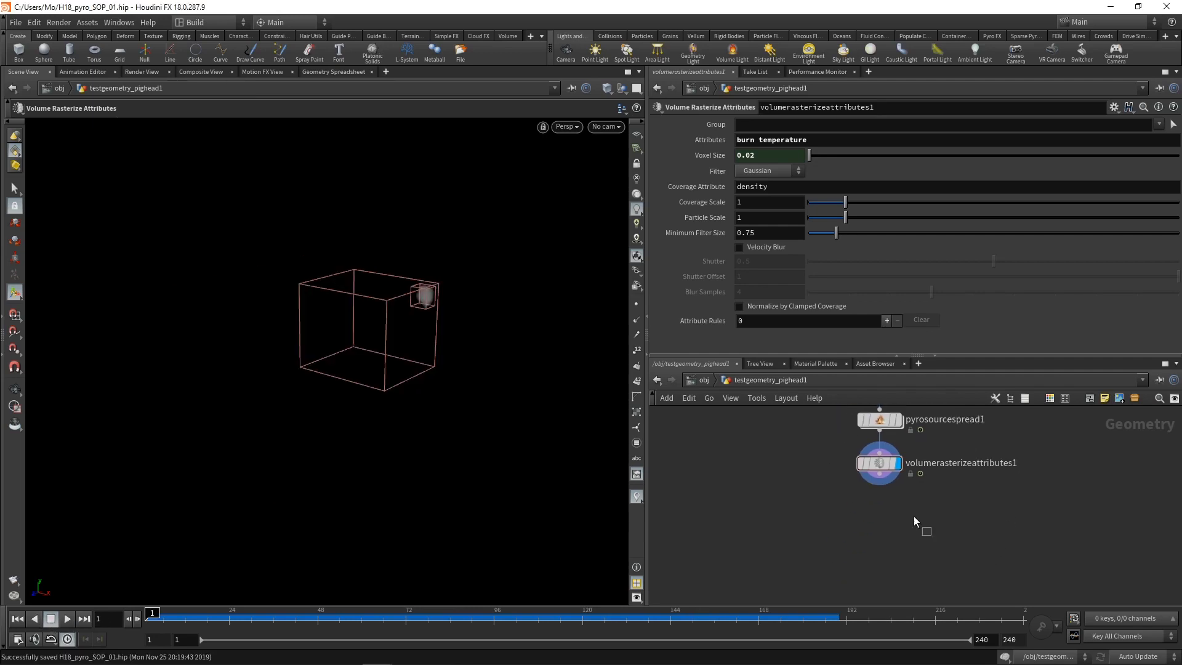
key("Tab")
type("pyro")
key("Return")
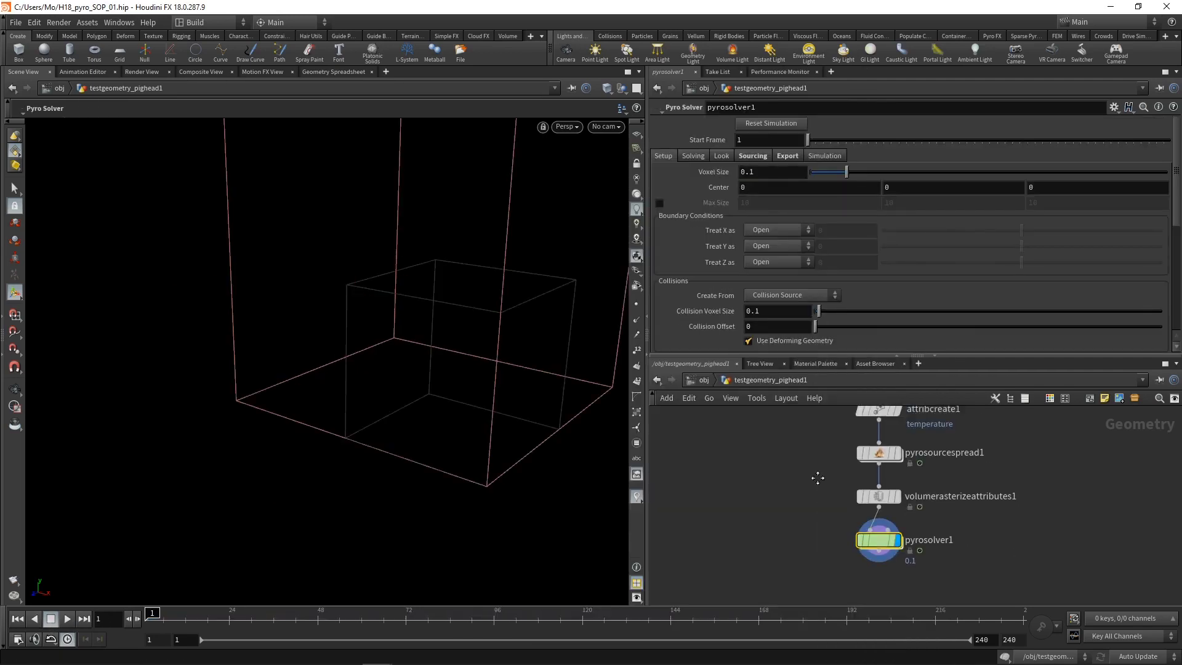
Paste a relative reference to pyrosource1's Particle Separation into the solver's Voxel Size
left_click(889, 452)
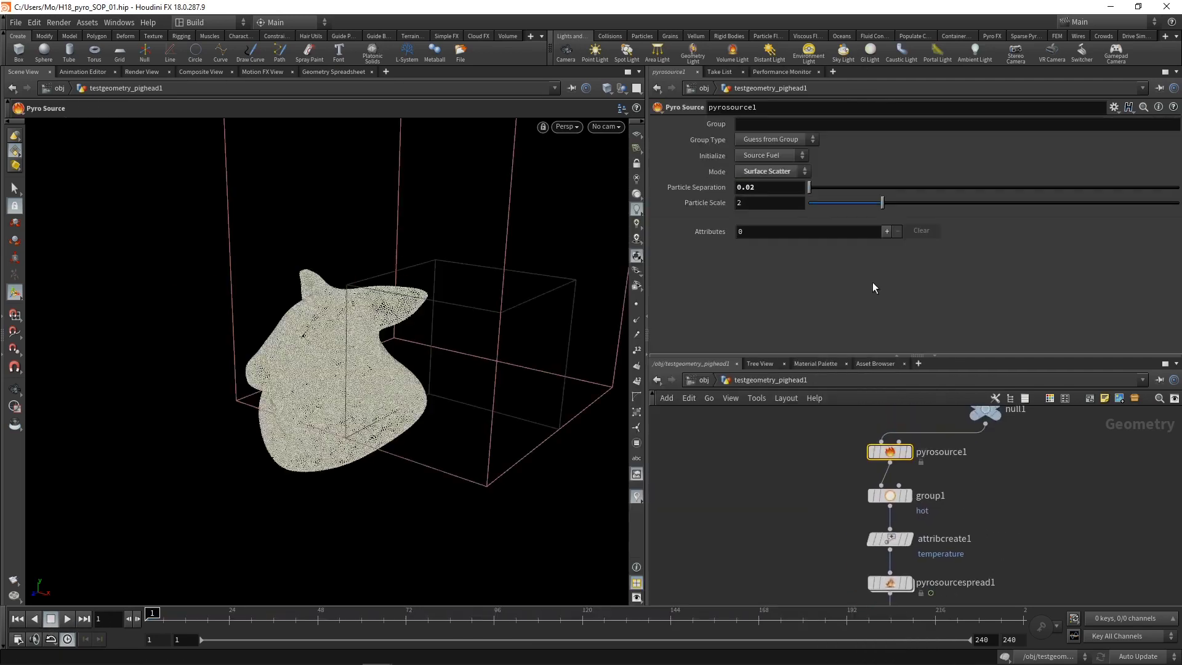
right_click(763, 187)
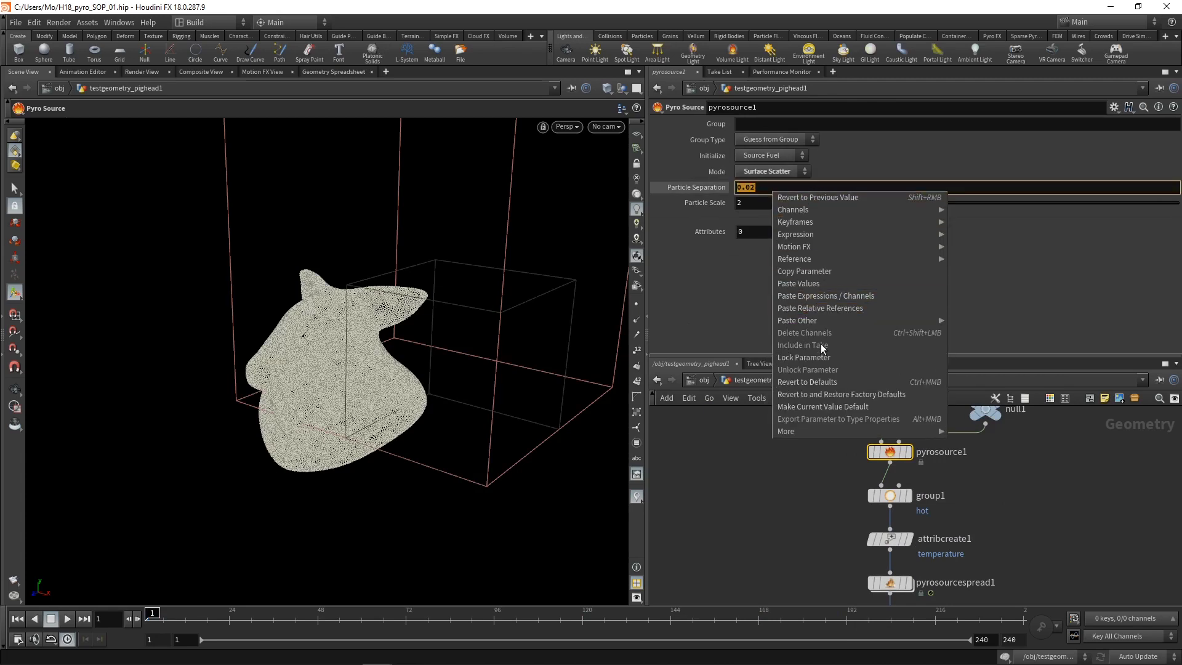
left_click(804, 271)
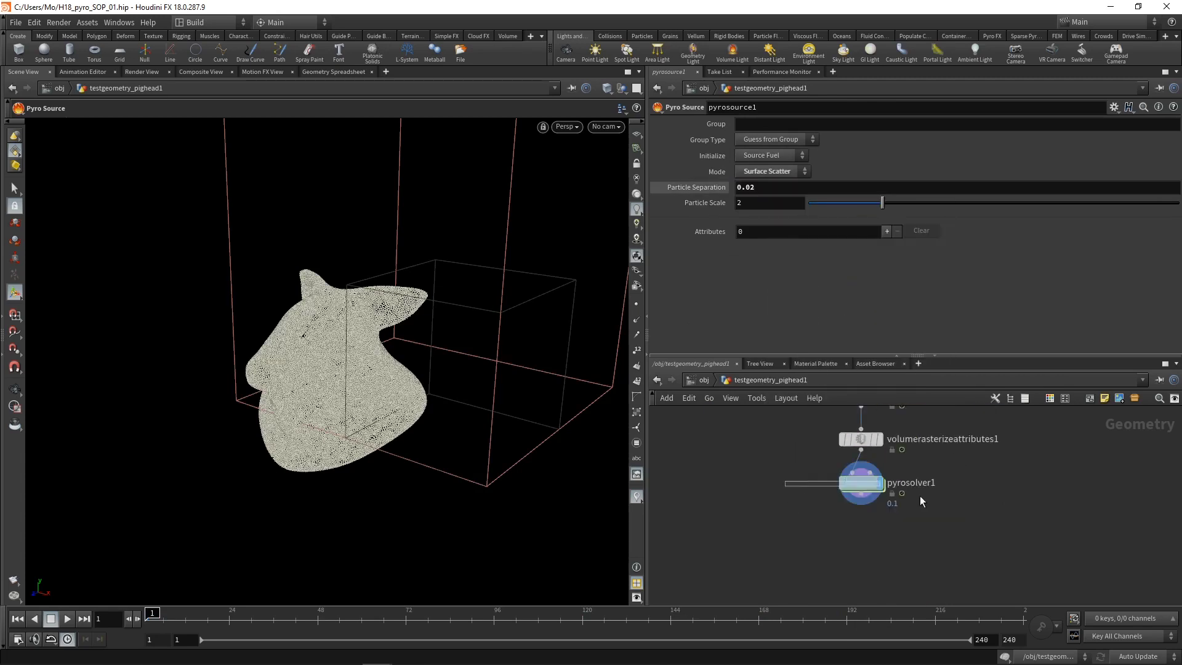
left_click(861, 483)
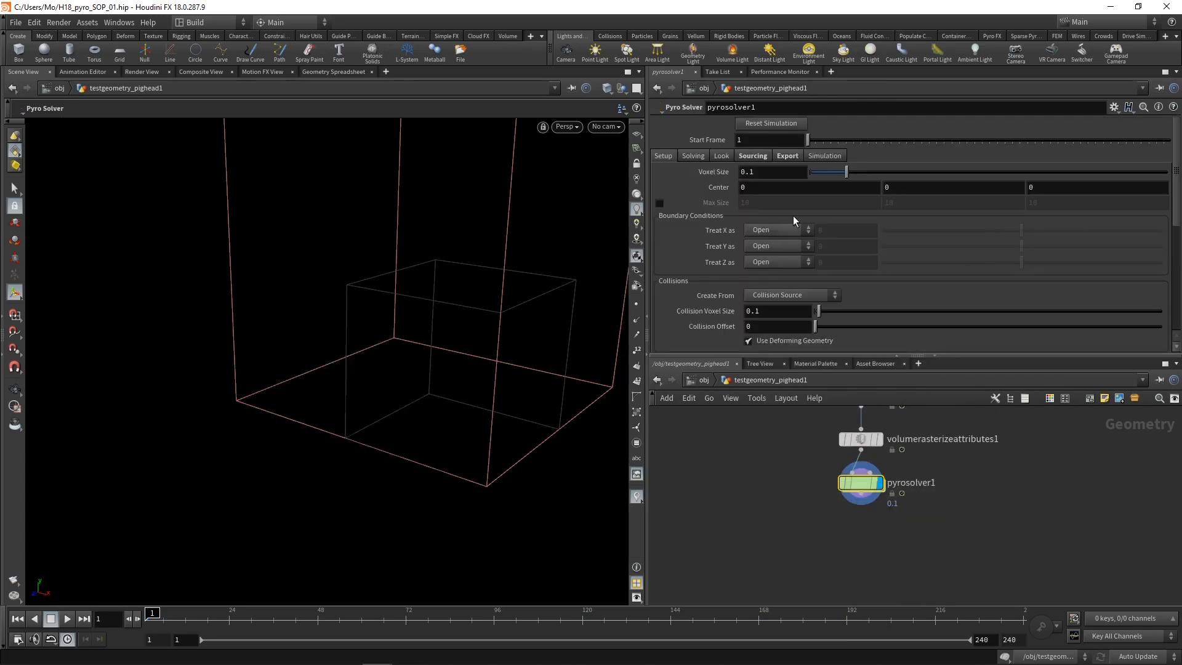
right_click(754, 172)
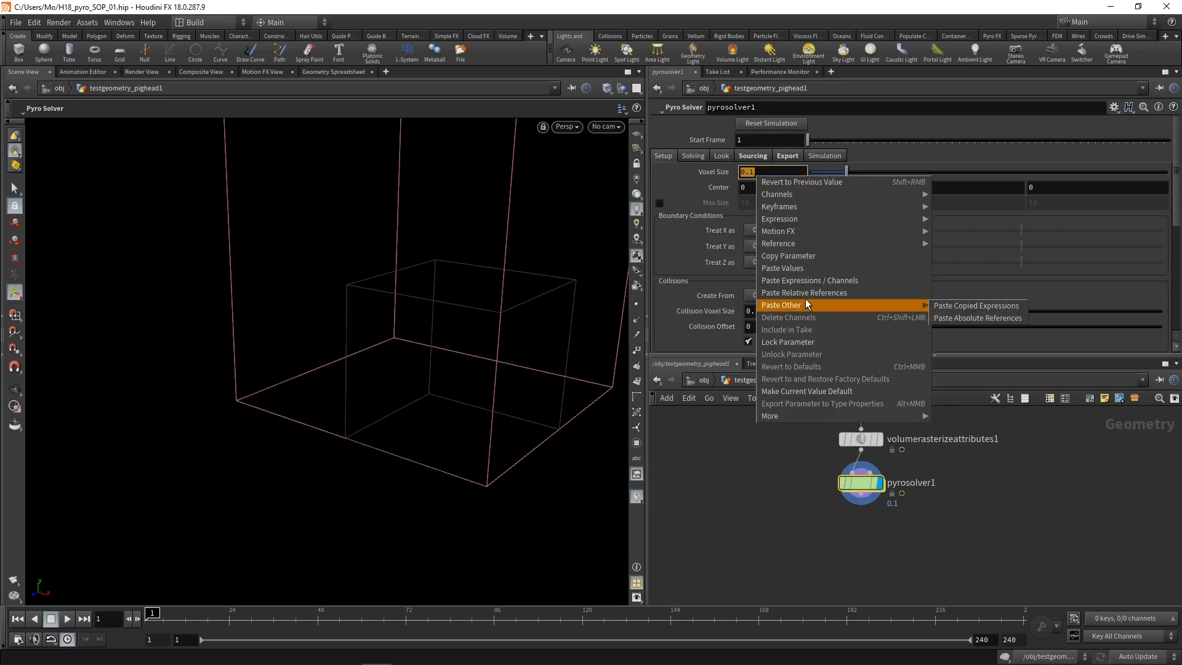
left_click(806, 302)
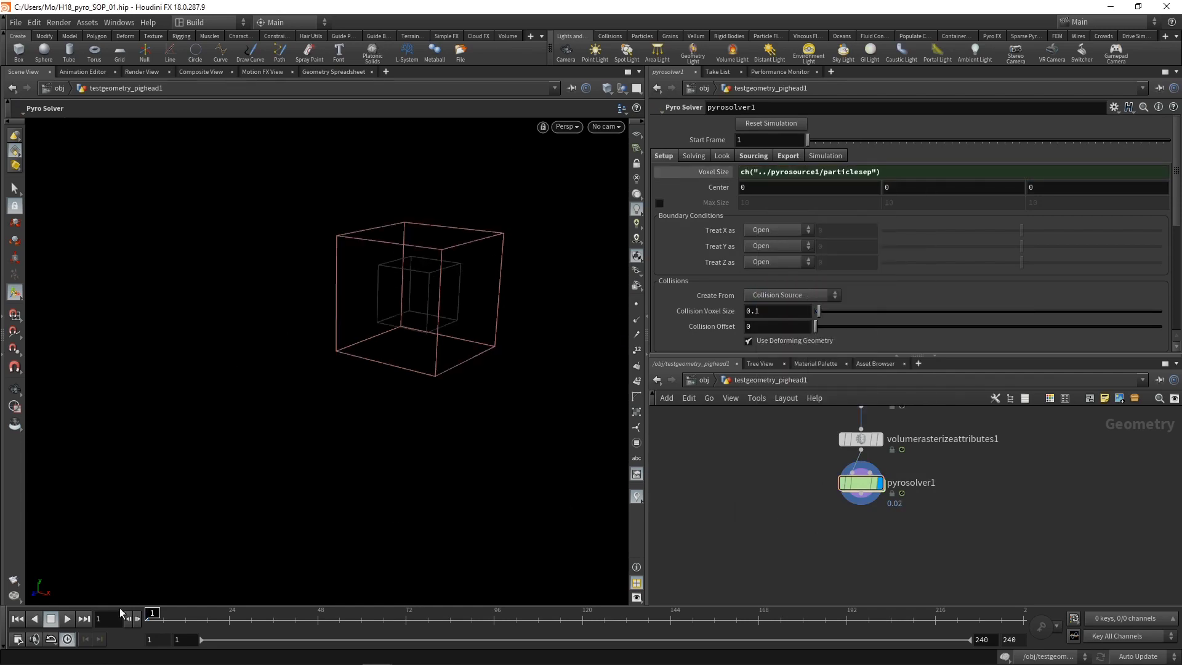
Play a test of the pyro simulation, then rewind to frame 1
left_click(66, 619)
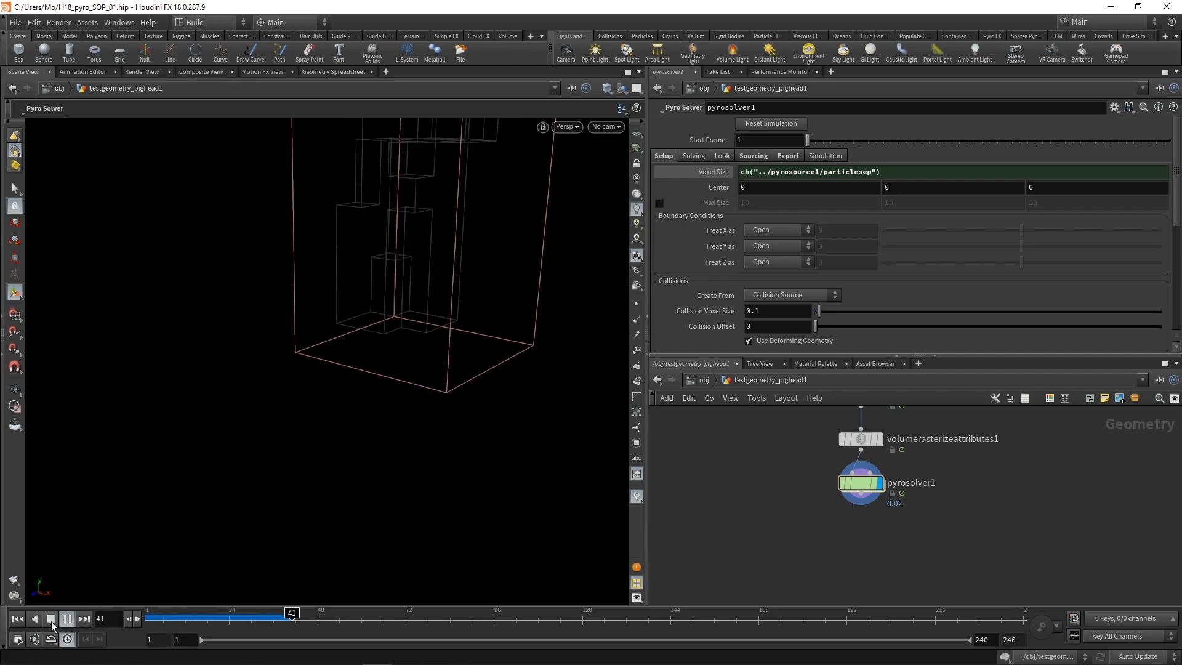
left_click(67, 618)
left_click(19, 621)
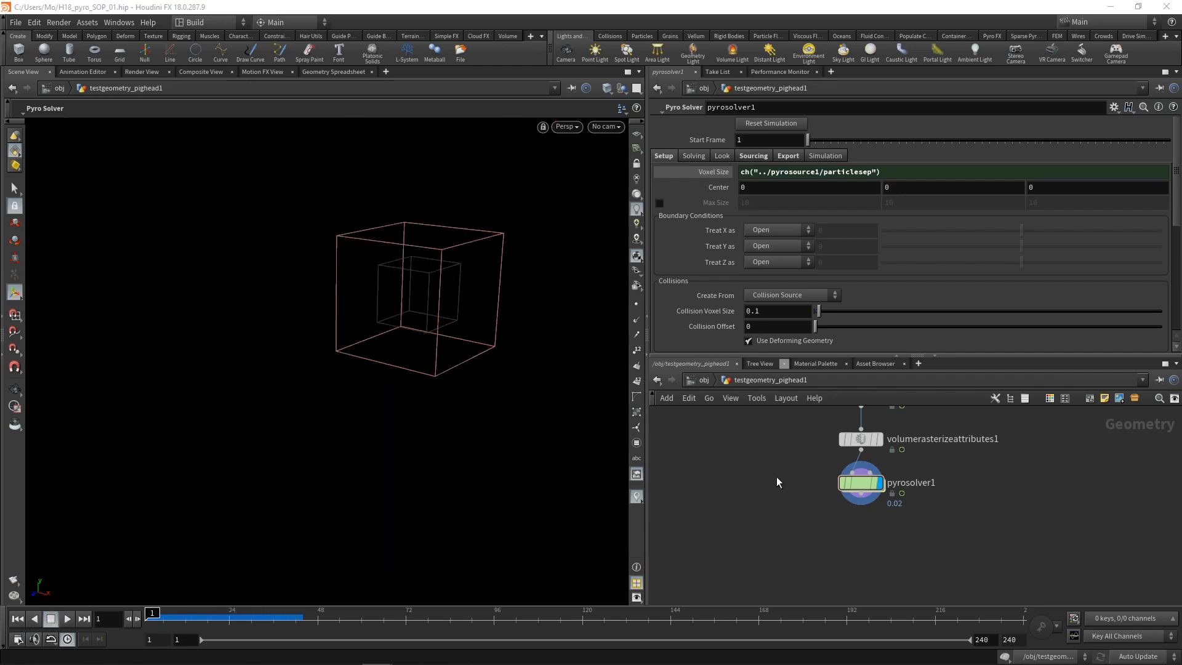
Set pyrosolver1's Reference Temp to 2500 K and play the simulation
left_click(701, 155)
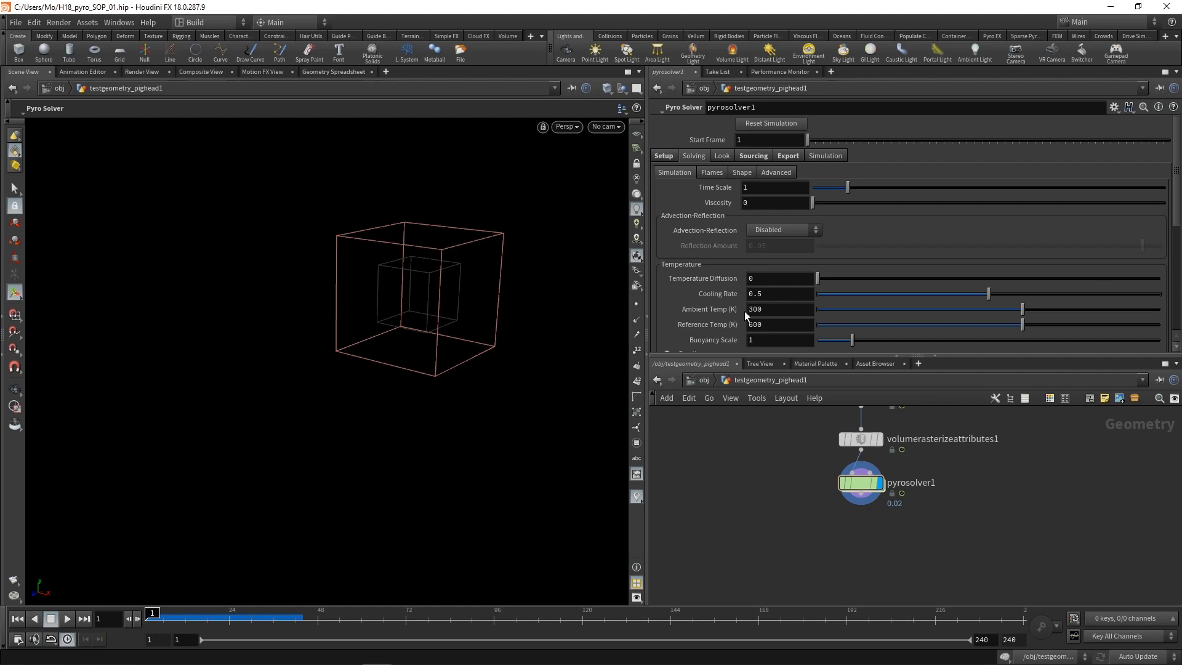
left_click(775, 324)
type("2500")
key("Return")
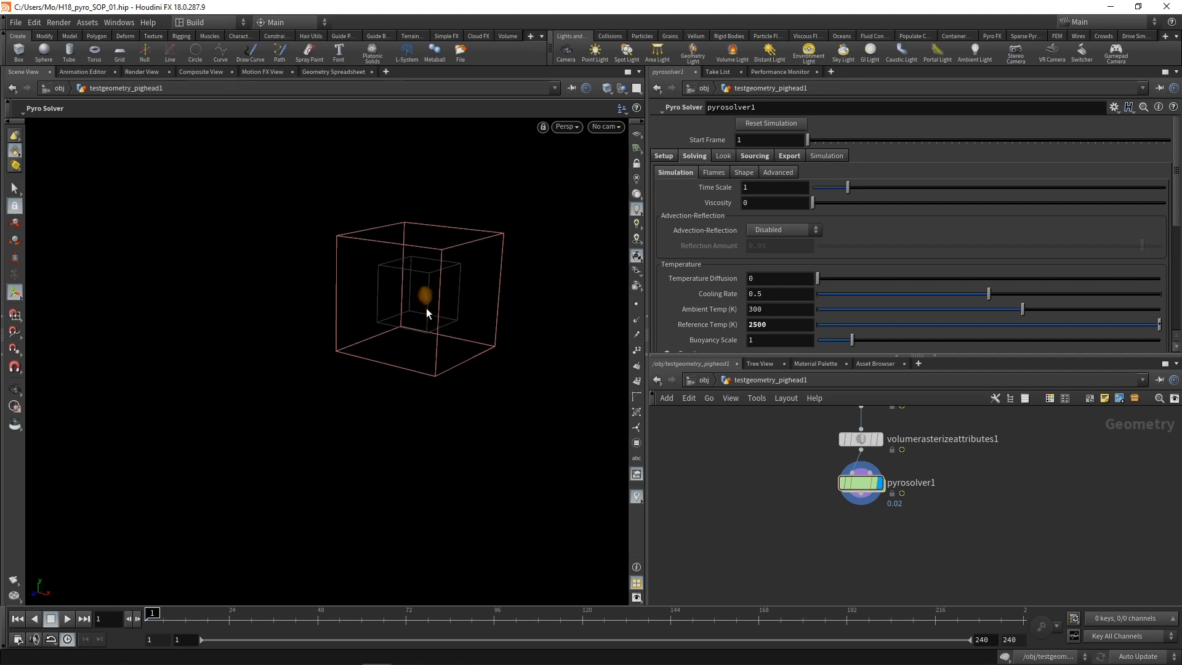
left_click(67, 618)
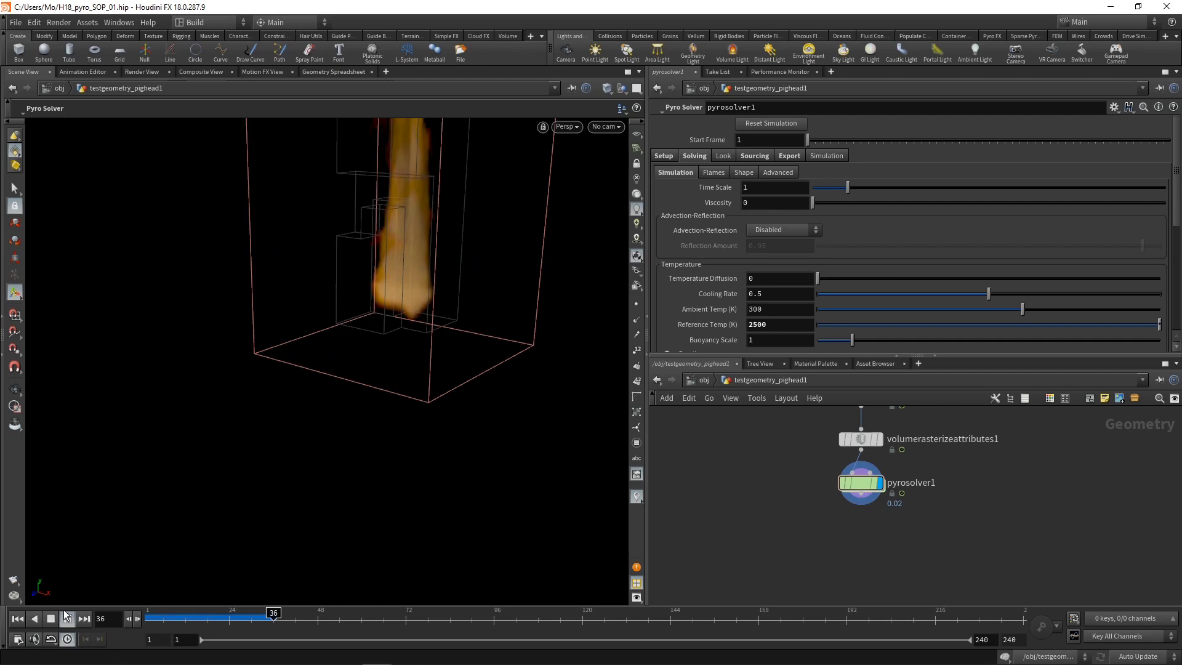
Set Flame Lifespan to 0.25 and replay the simulation from the start
left_click_drag(917, 355, 917, 408)
left_click(712, 173)
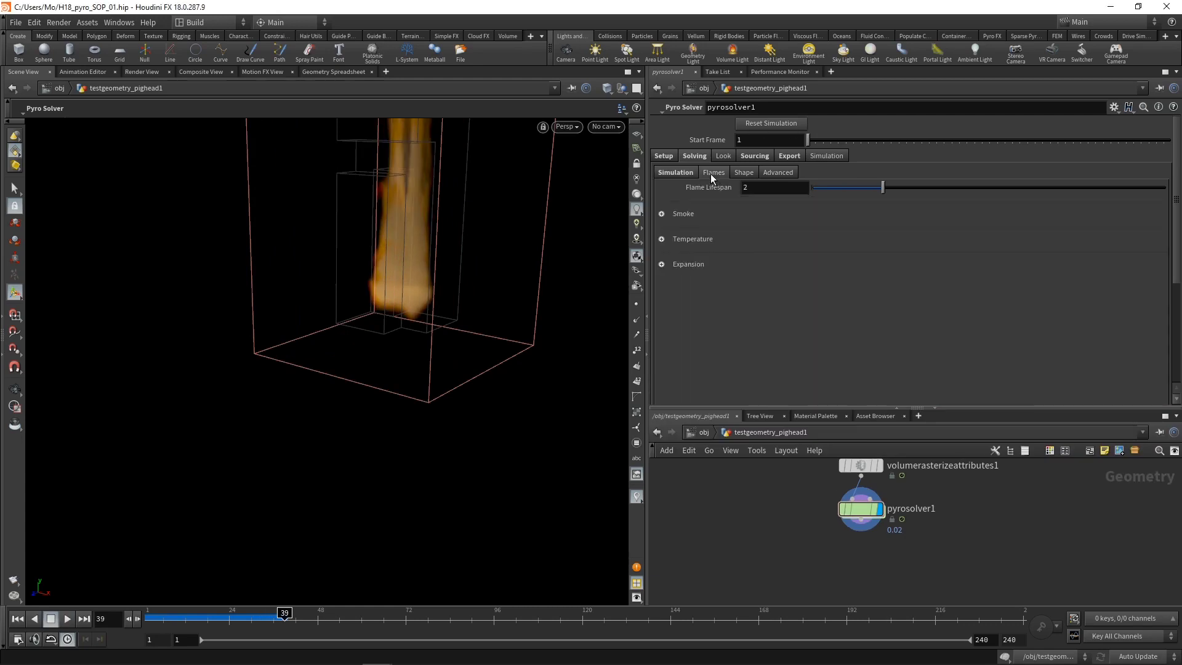
left_click(763, 191)
type("0.25")
key("Return")
left_click(17, 619)
left_click(67, 619)
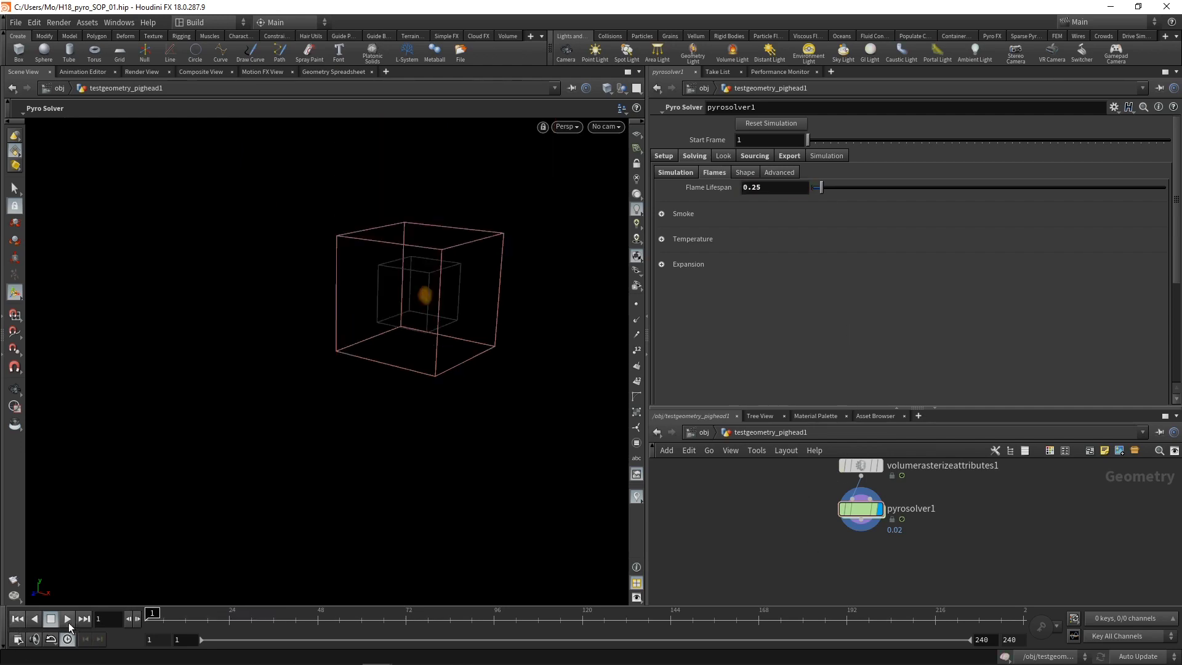
Stop playback at frame 54 and display the null1 pig head mesh with the flames
left_click_drag(92, 580, 305, 422)
key("Escape")
key("Return")
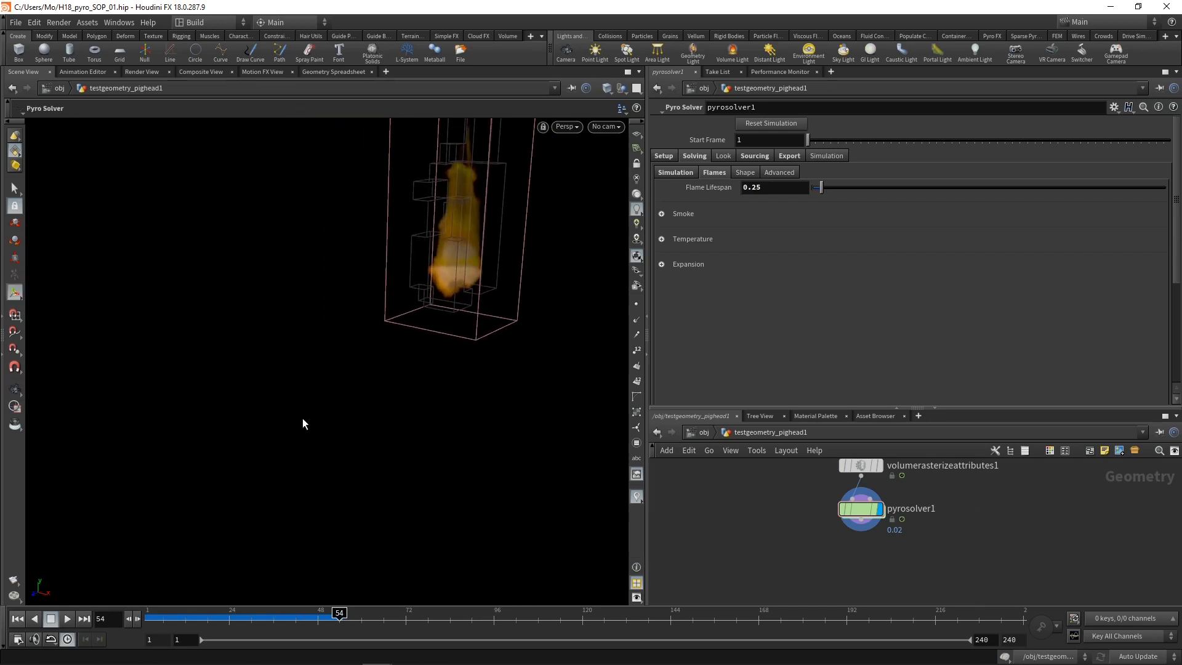
scroll(861, 524, "down", 3)
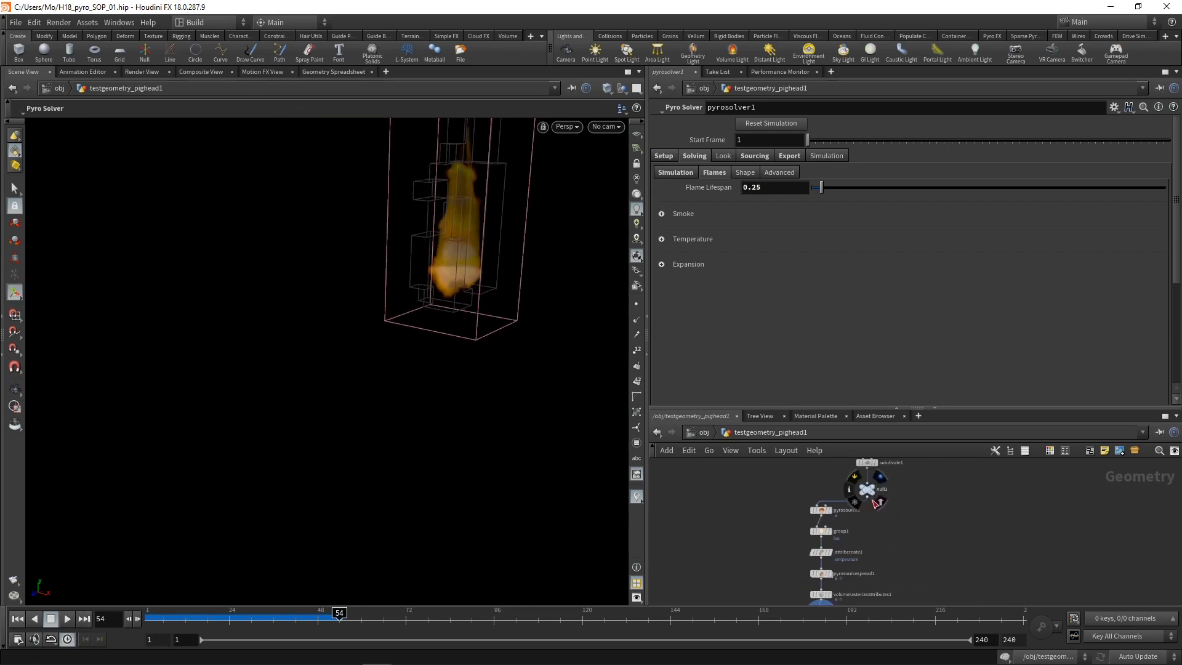
left_click(876, 496)
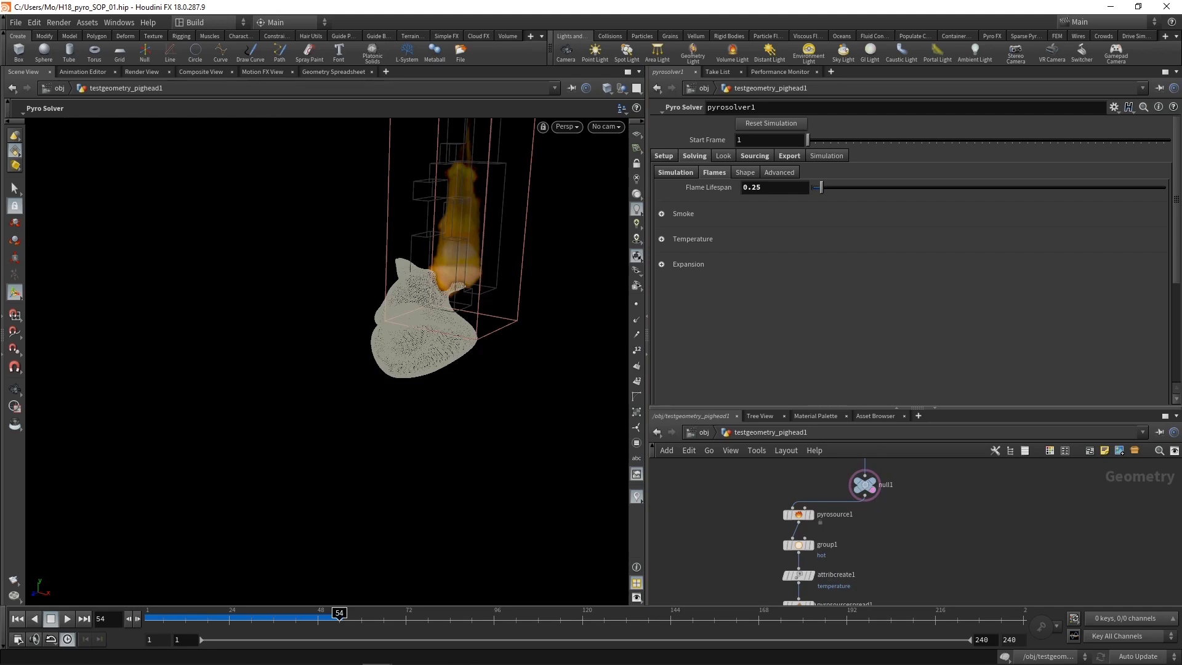
In the Shape settings, turn off Dissipation and enable Disturbance 1 and Shredding 15
left_click(745, 172)
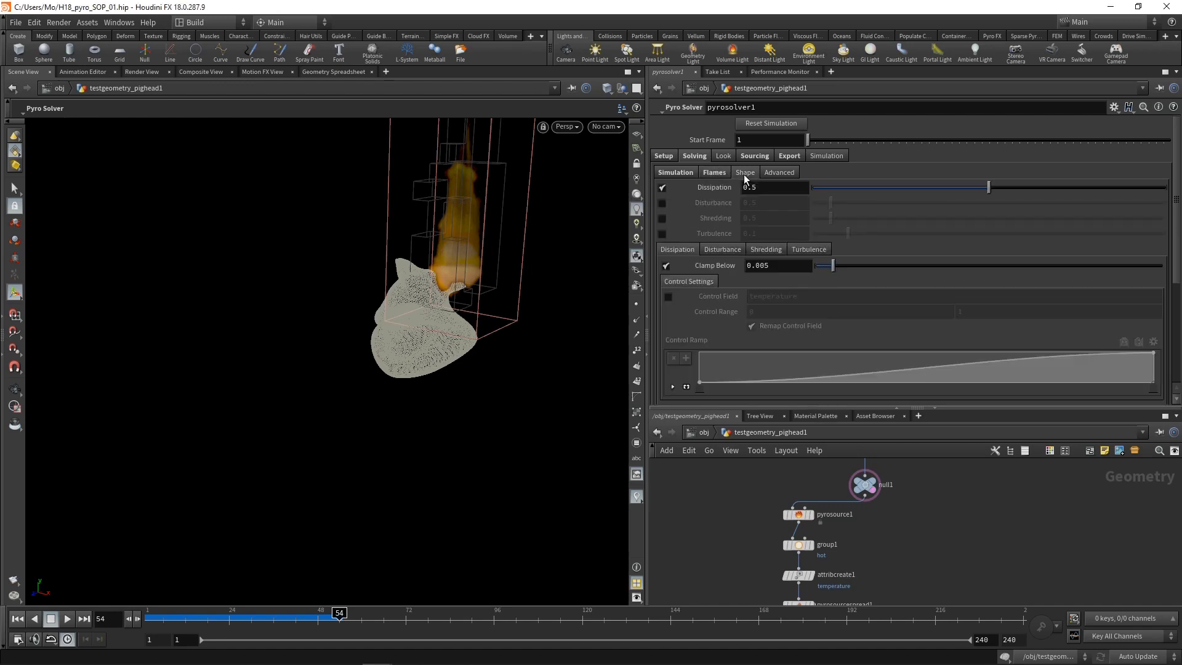
left_click(661, 187)
left_click(661, 202)
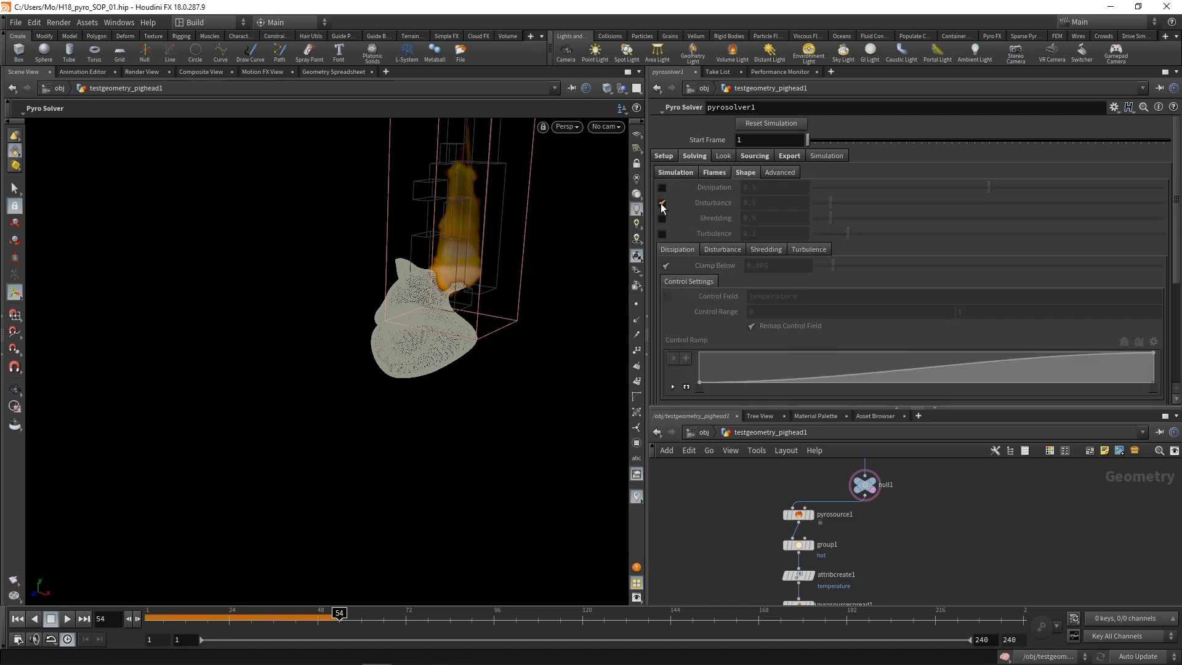
left_click(661, 218)
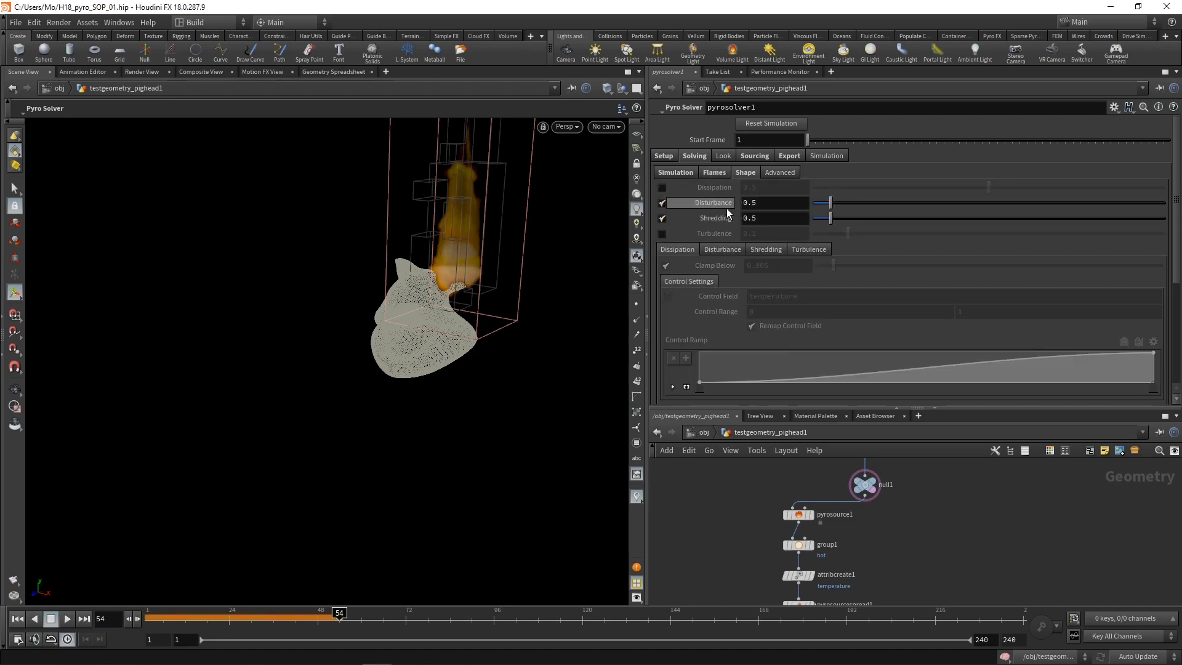
double_click(760, 203)
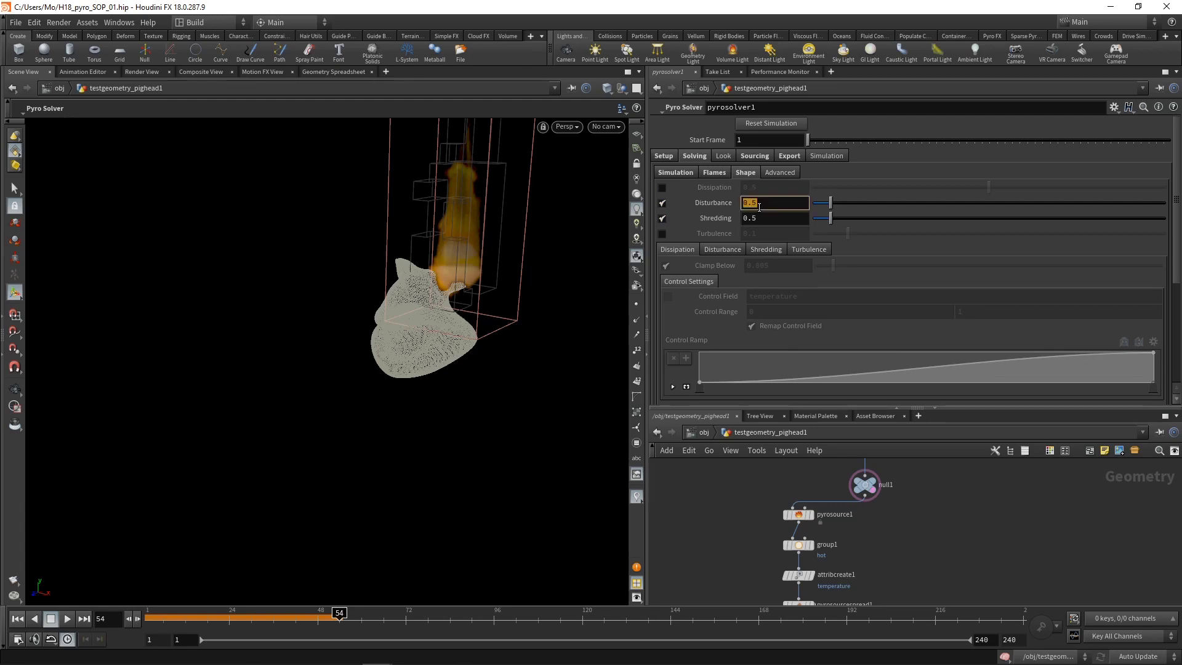
type("1")
key("Return")
double_click(760, 218)
type("15")
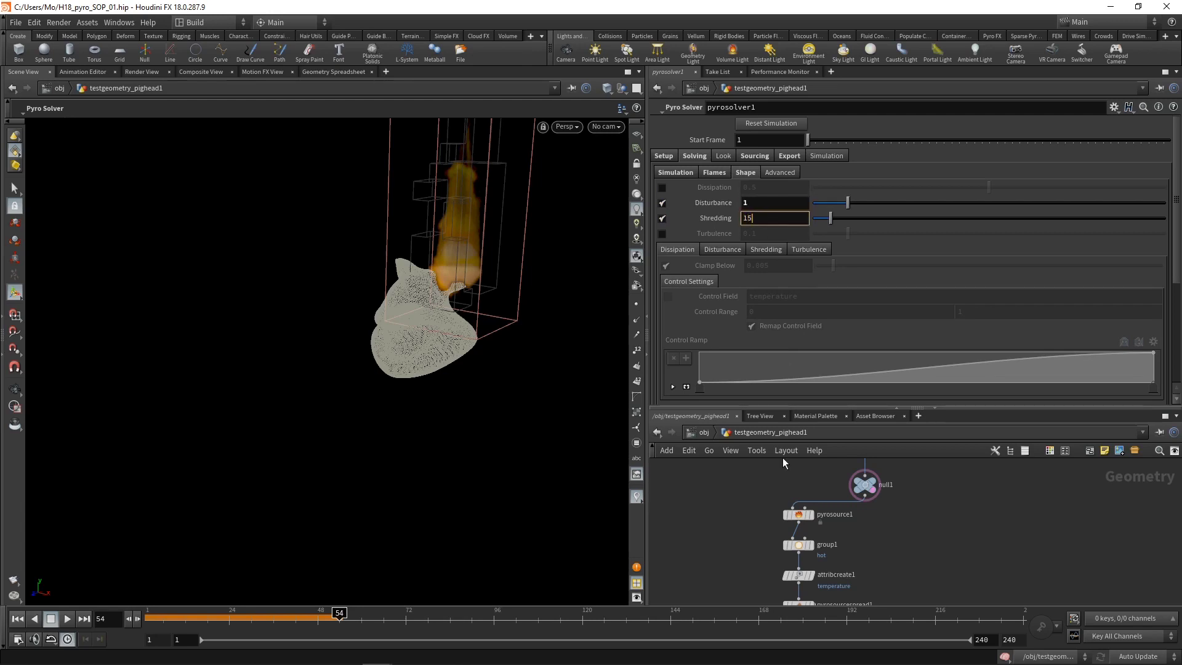
key("Return")
Rewind to frame 1, reset the cached simulation and replay it
left_click(14, 621)
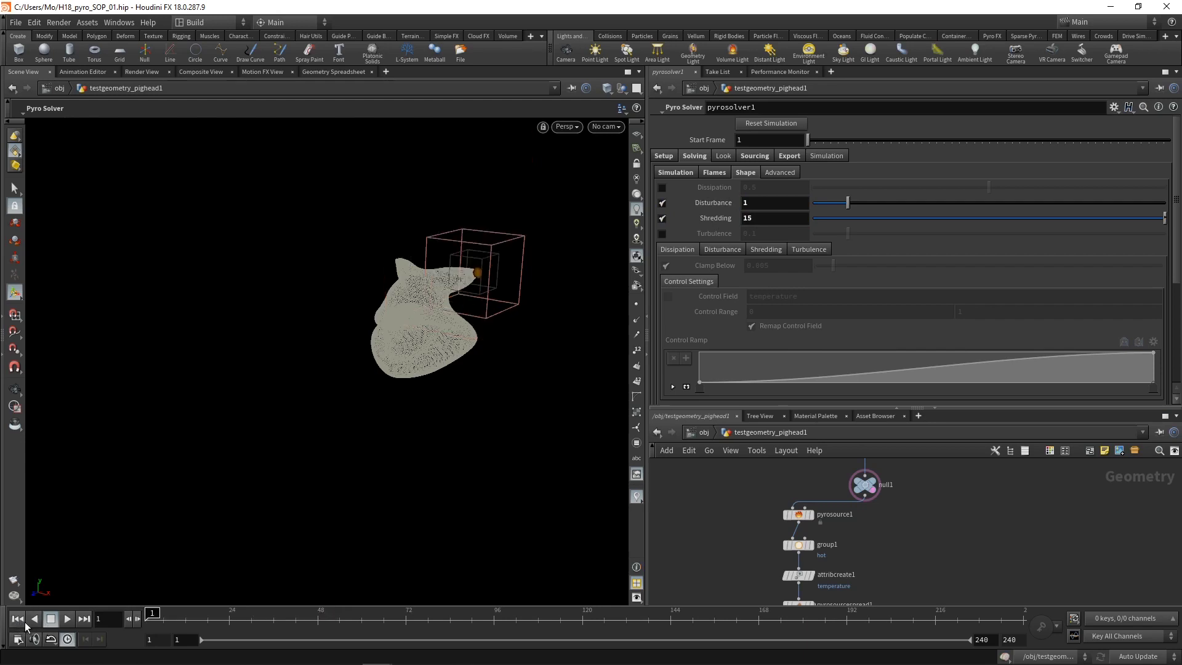
left_click(767, 126)
left_click(67, 619)
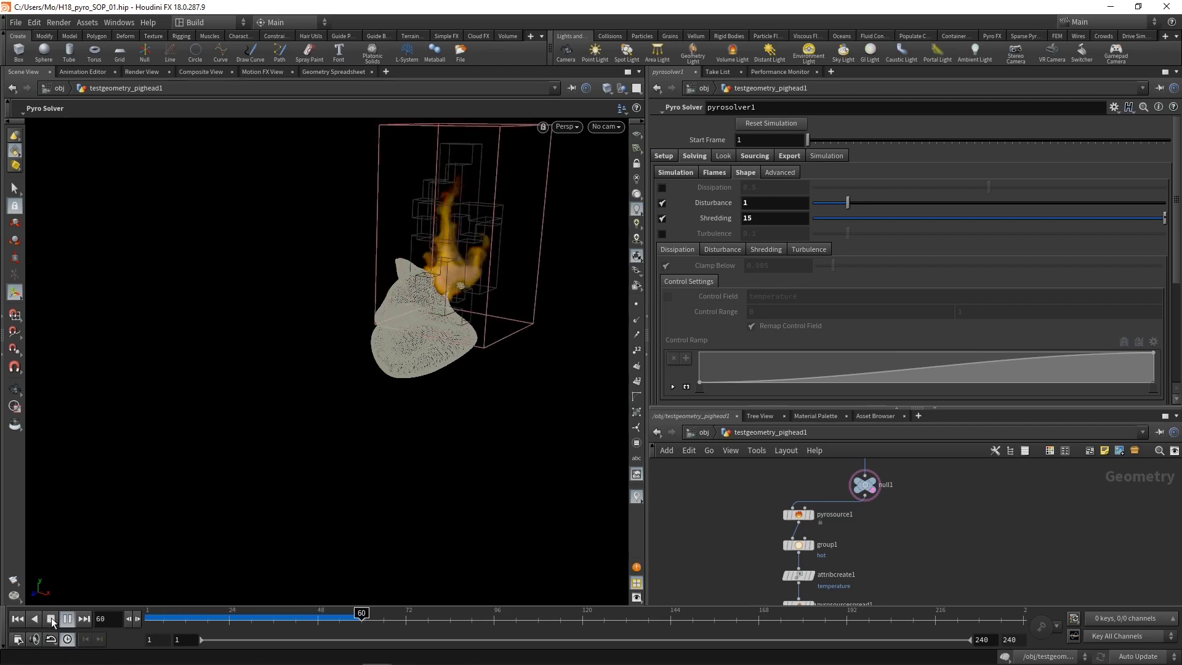
key("Escape")
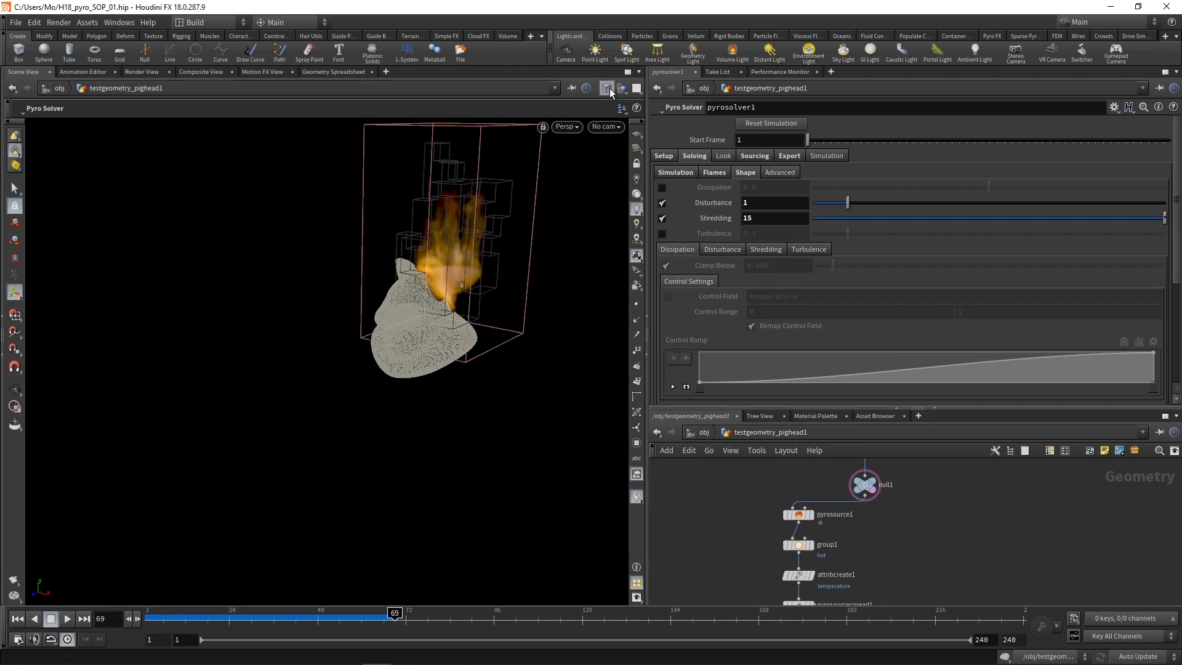
Switch the viewport to smooth shading
left_click(606, 88)
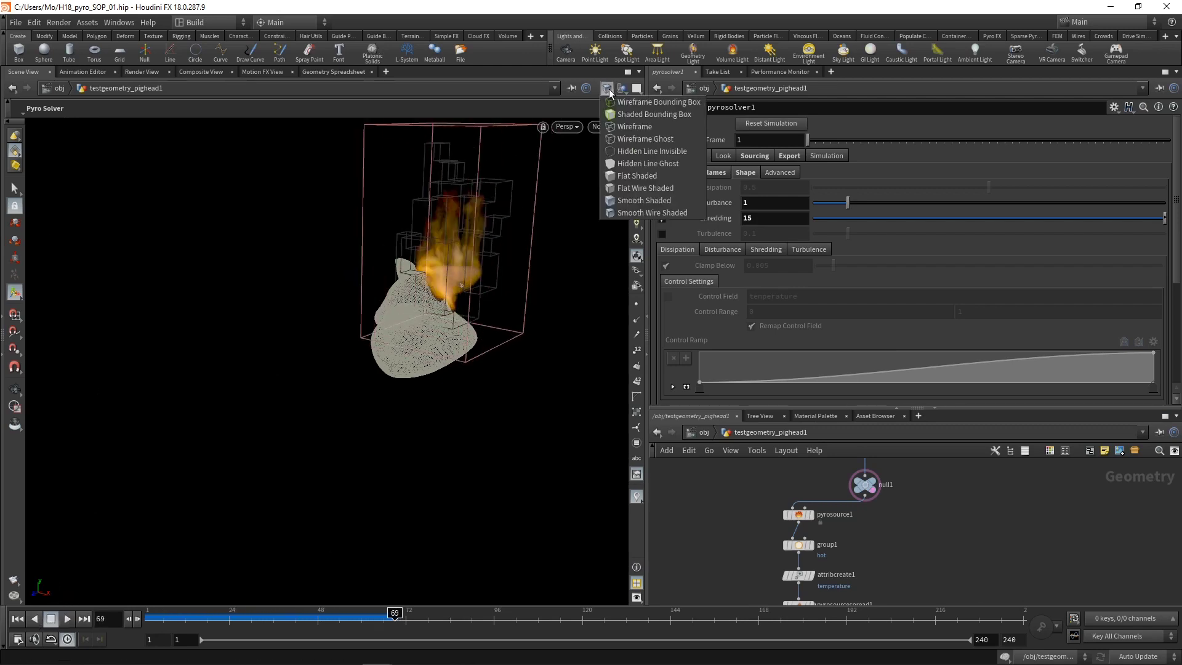
left_click(629, 206)
middle_click_drag(766, 549, 782, 450)
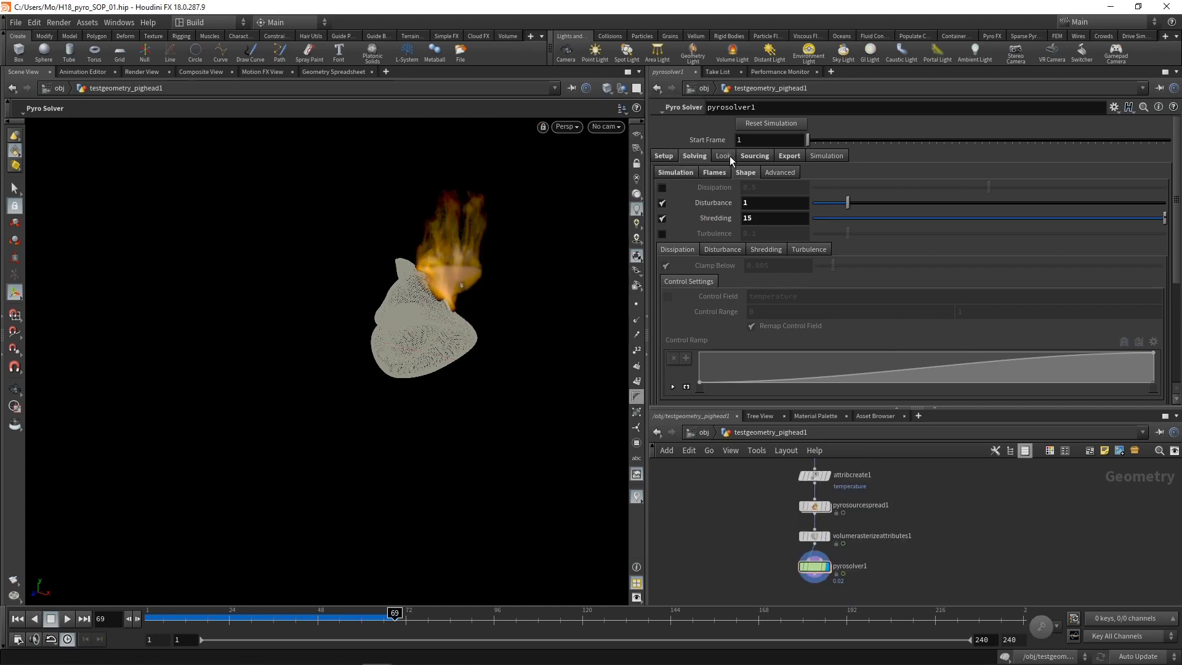
Set the pyro solver's fire Intensity Scale to 5 on the Look tab
left_click(729, 156)
left_click(776, 234)
type("5")
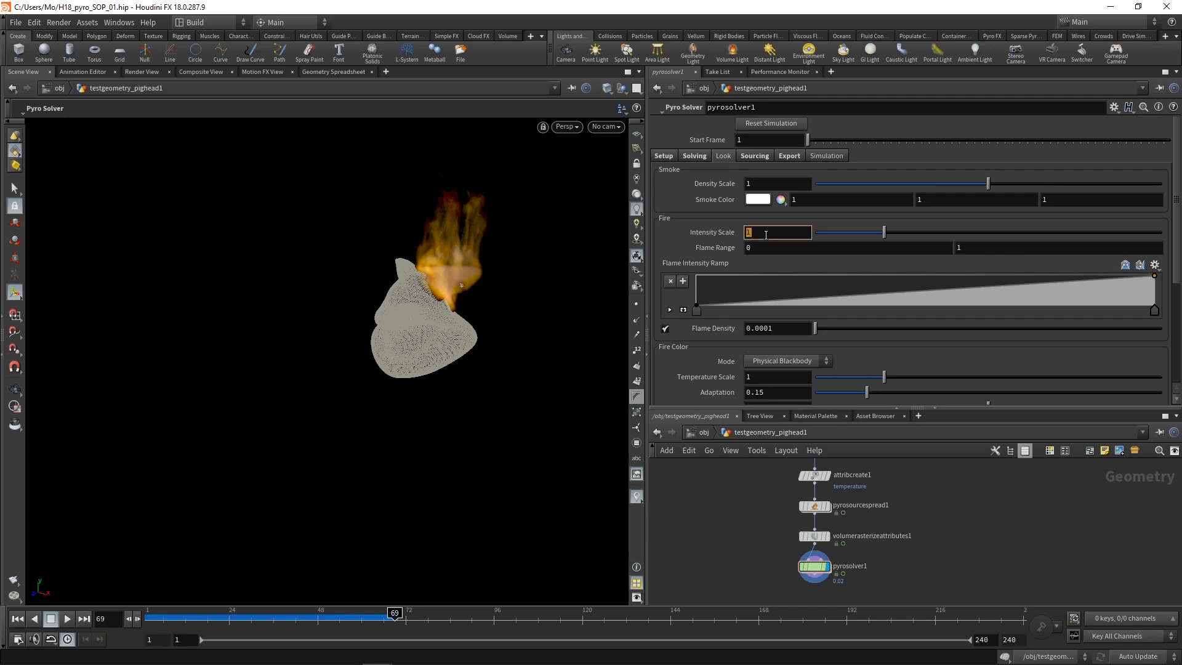
key("Return")
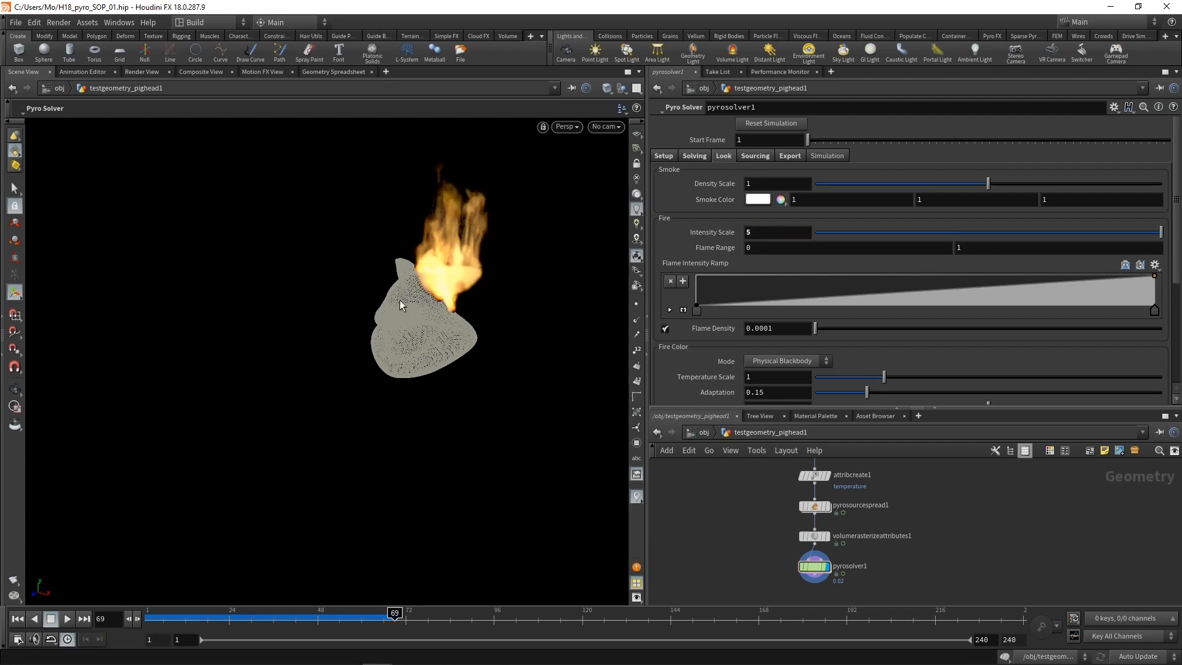
Rewind to frame 1 and set the Simulation Buoyancy Scale to 0.3
key("ctrl+Left")
left_click(695, 156)
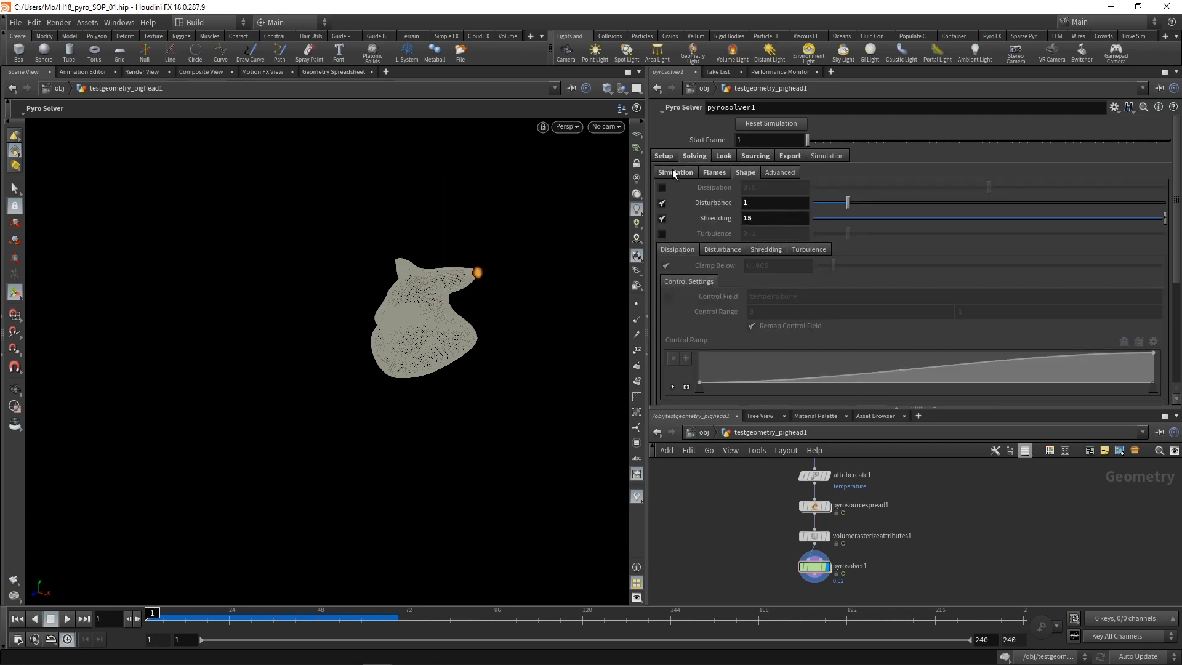
left_click(674, 173)
left_click(767, 341)
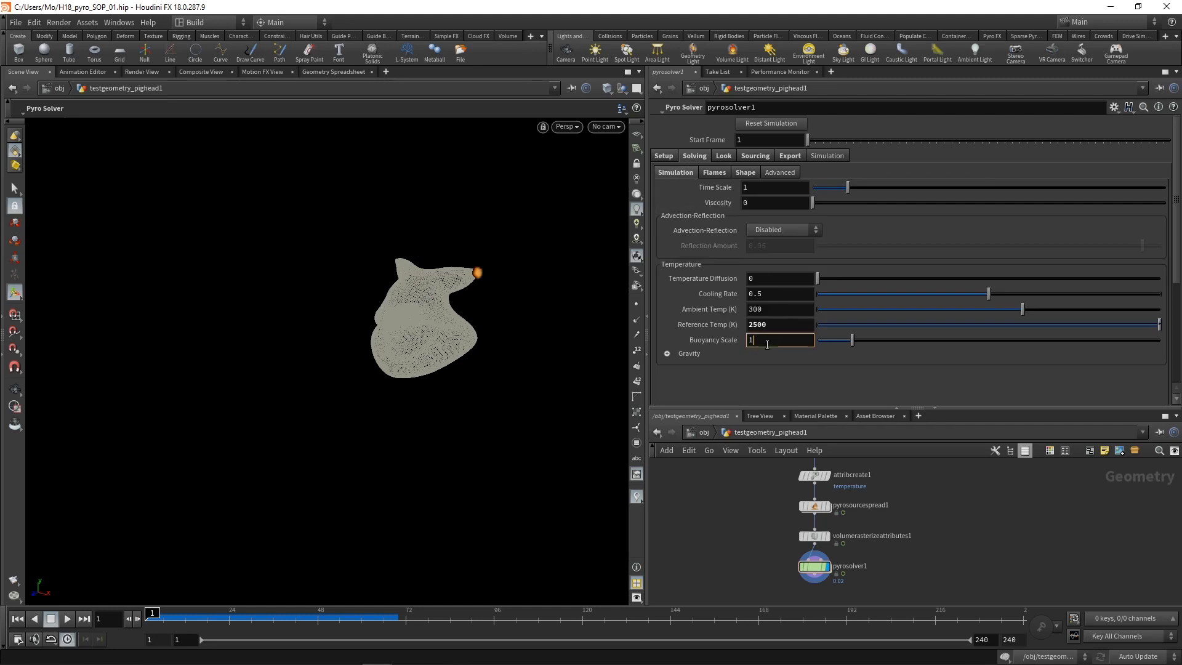
key("BackSpace")
type("0.3")
key("Return")
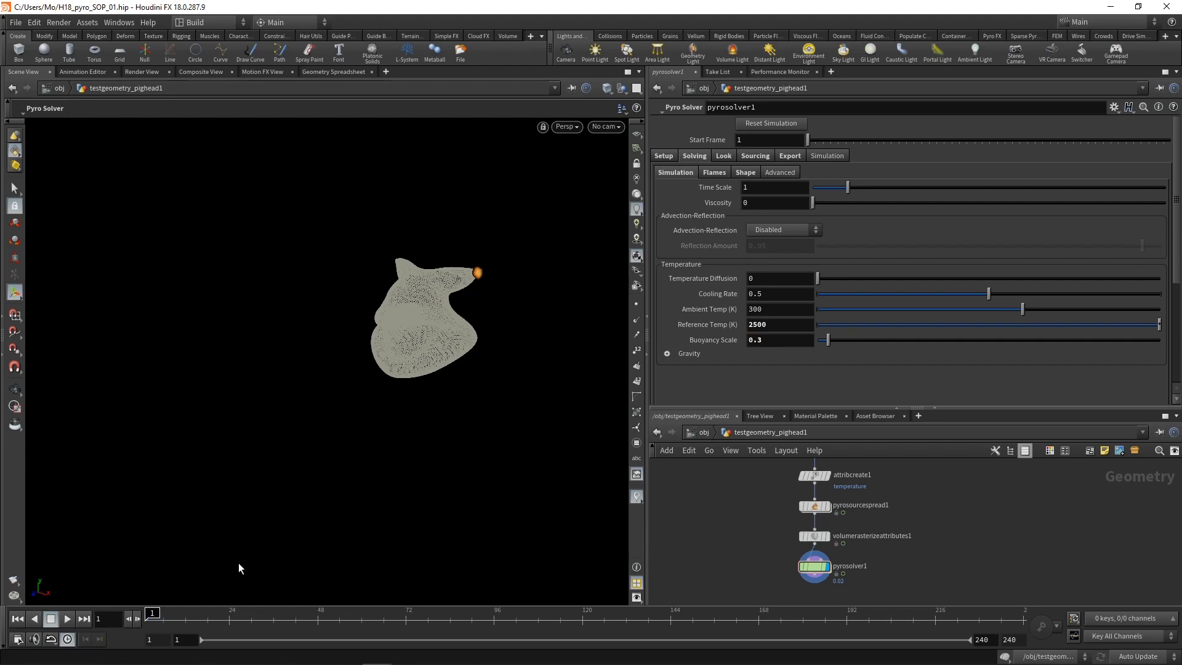
Play the simulation to preview the flames, stop, and save the scene
left_click(65, 621)
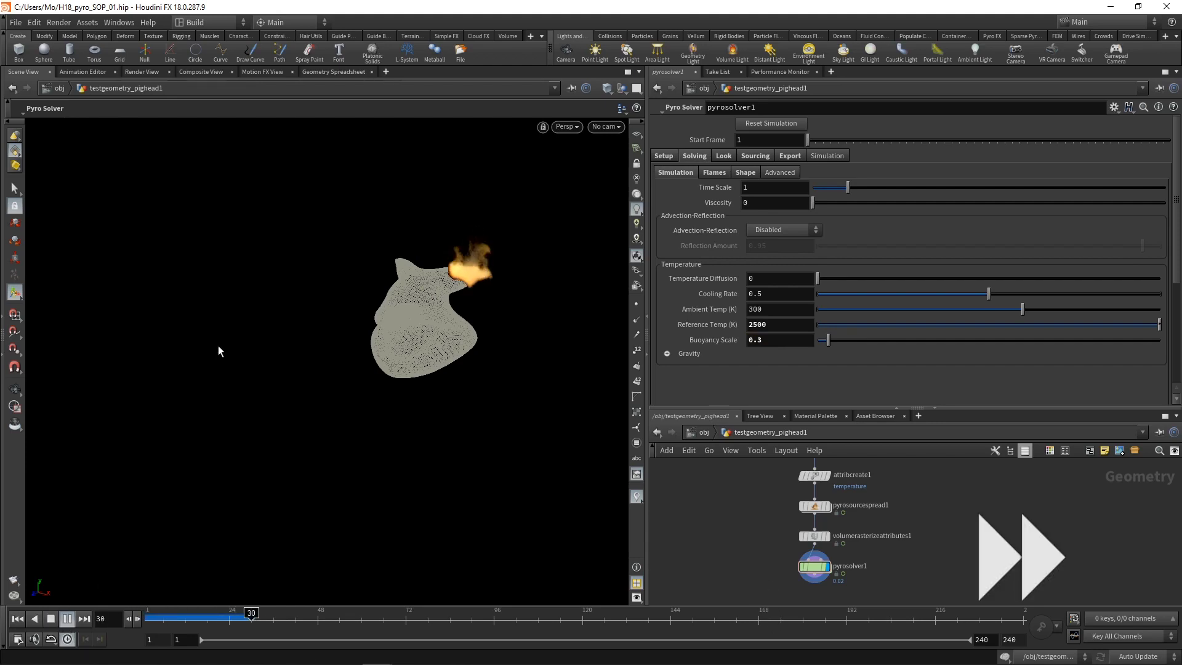
key("ctrl+Up")
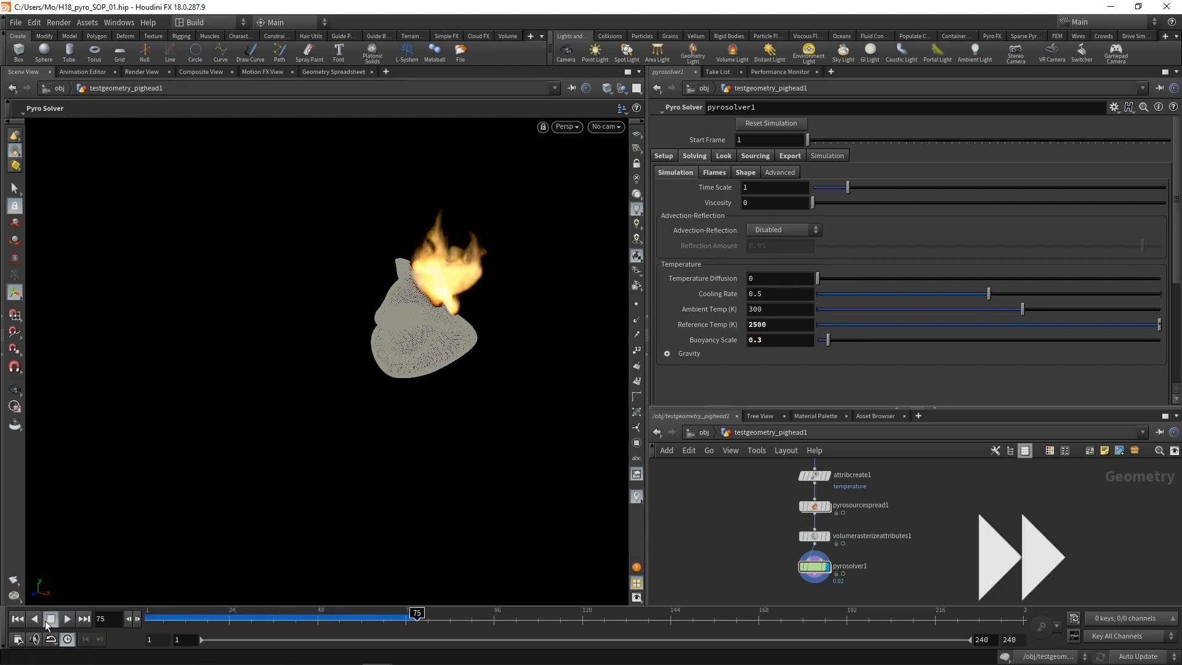
key("ctrl+s")
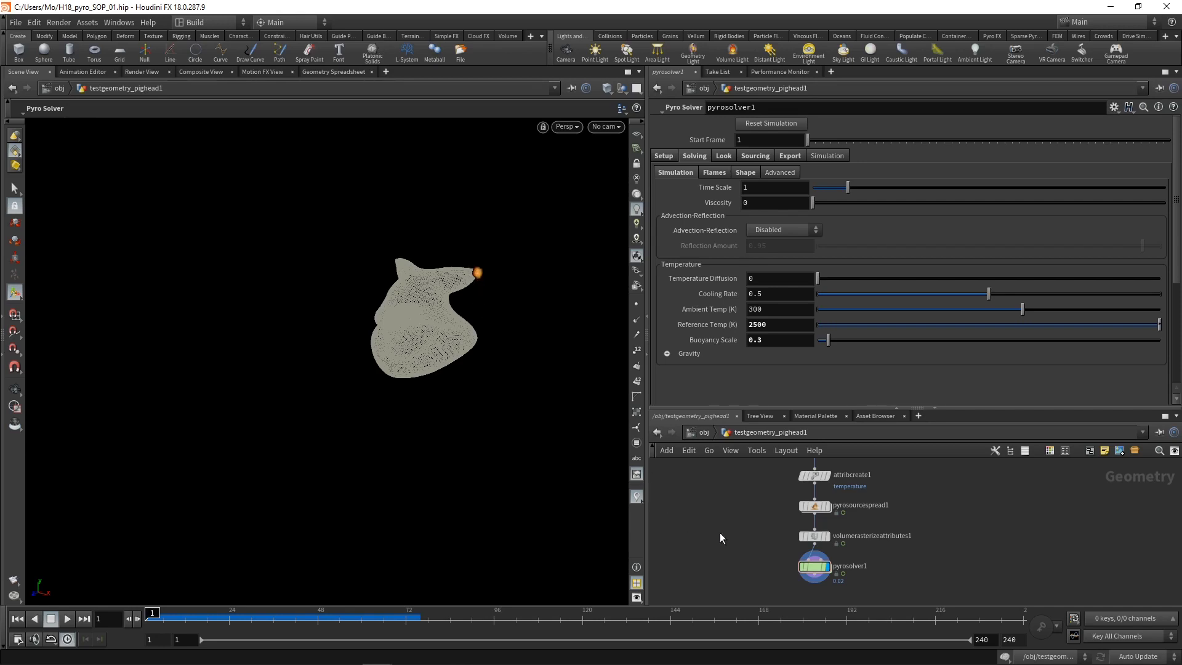
At object level, create a Geometry object named blue_flame
key("u")
key("Tab")
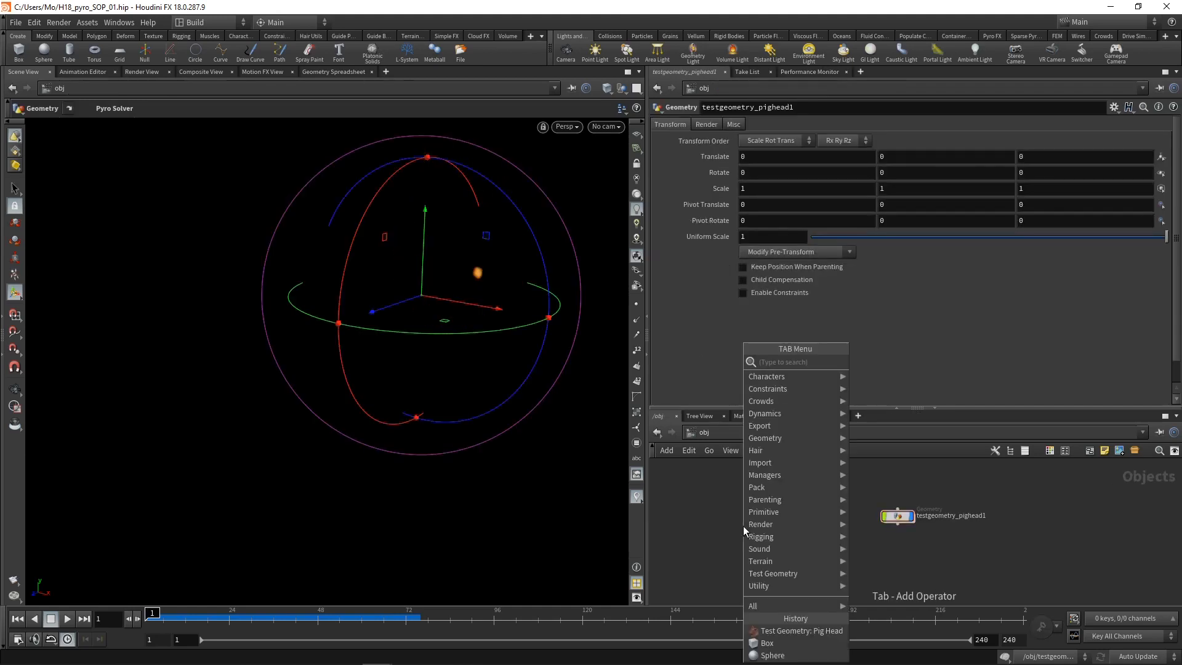
type("geo")
key("Return")
left_click(743, 525)
double_click(769, 525)
type("b")
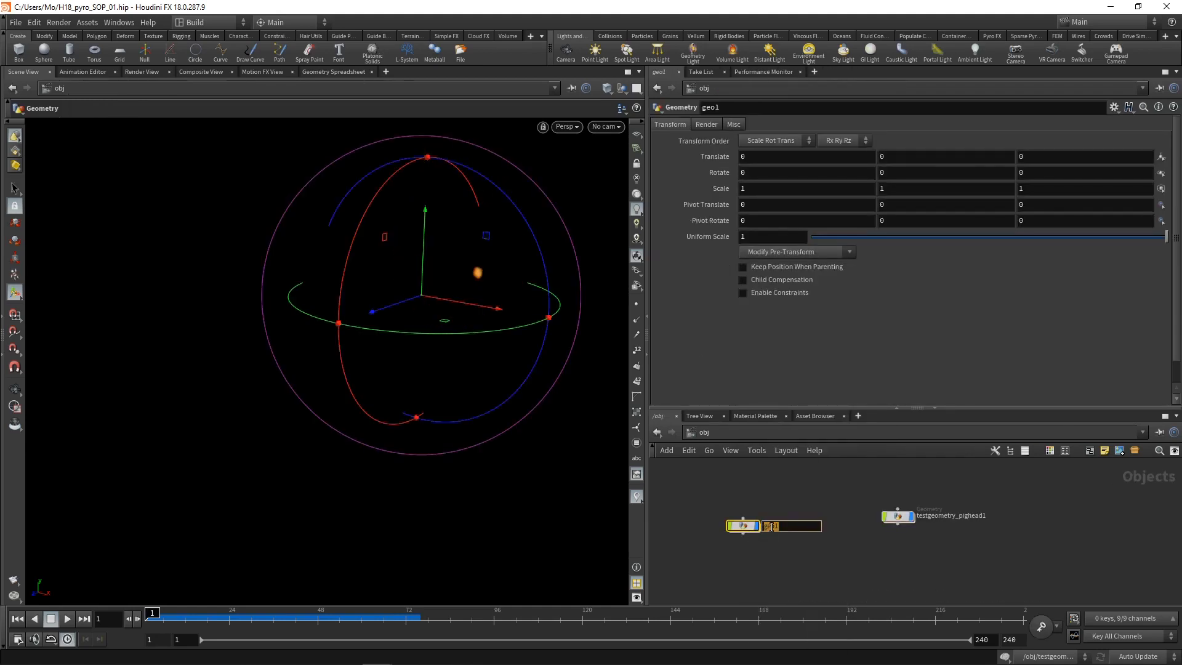
type("lue_flame")
key("Return")
Add an Object Merge node inside blue_flame
key("Return")
key("Tab")
type("objm")
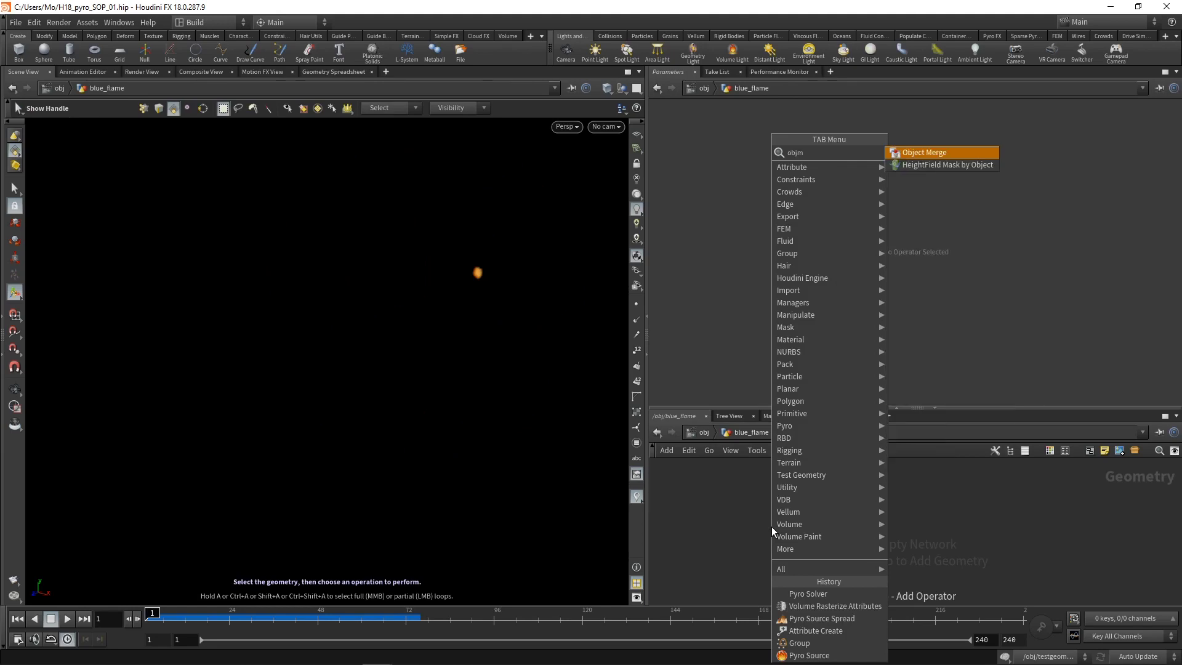
key("Return")
left_click(771, 526)
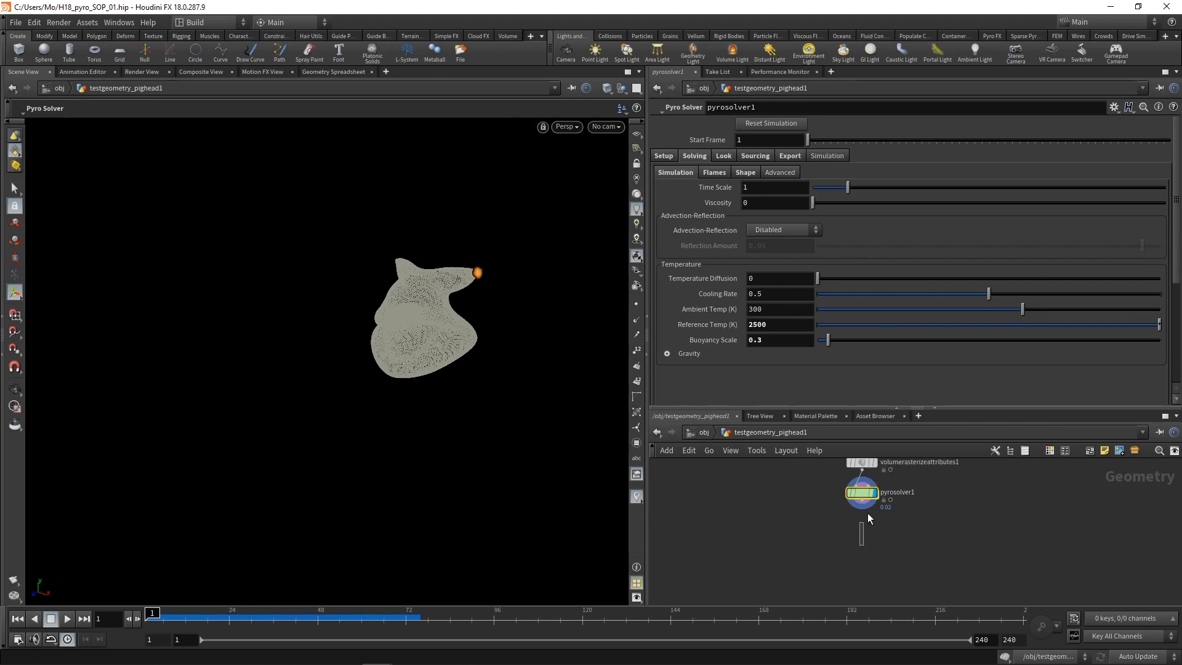
Add a null after the pyro solver and name it OUT_flame
key("Tab")
type("null")
key("Return")
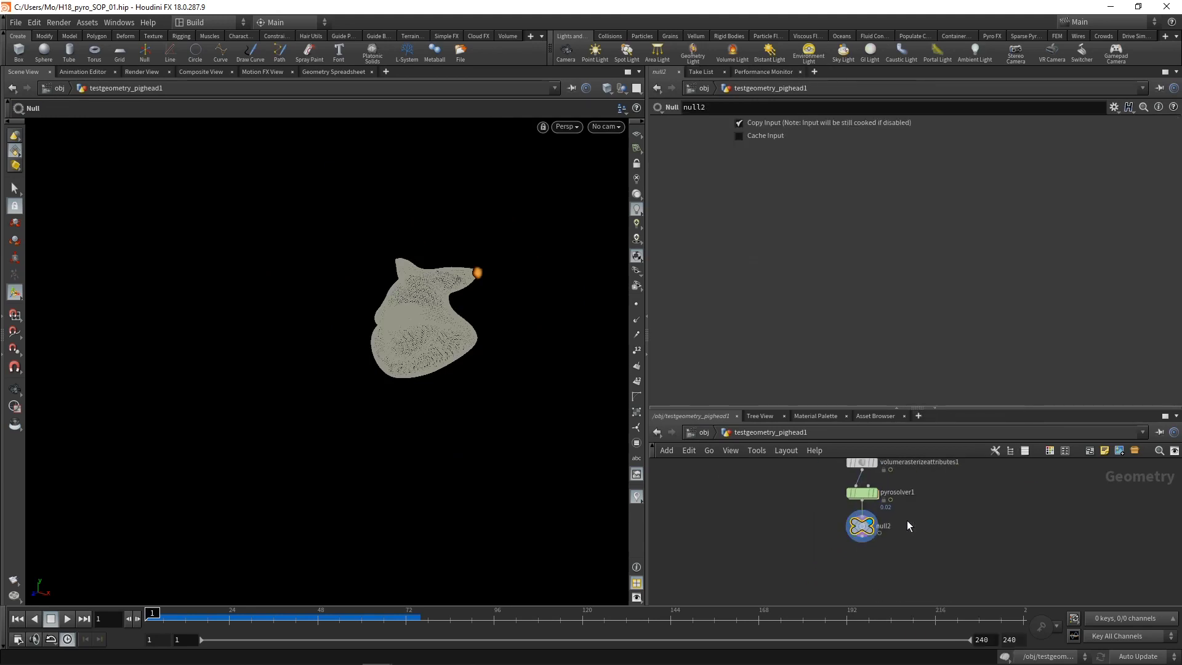
double_click(887, 526)
type("OU")
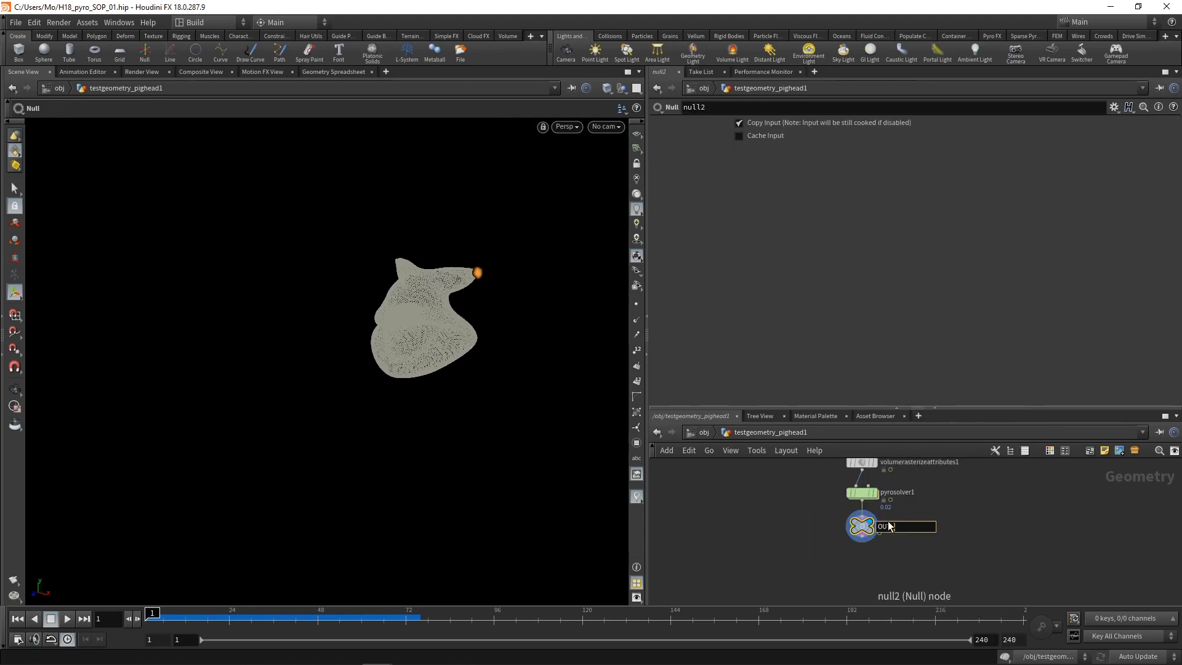
type("T")
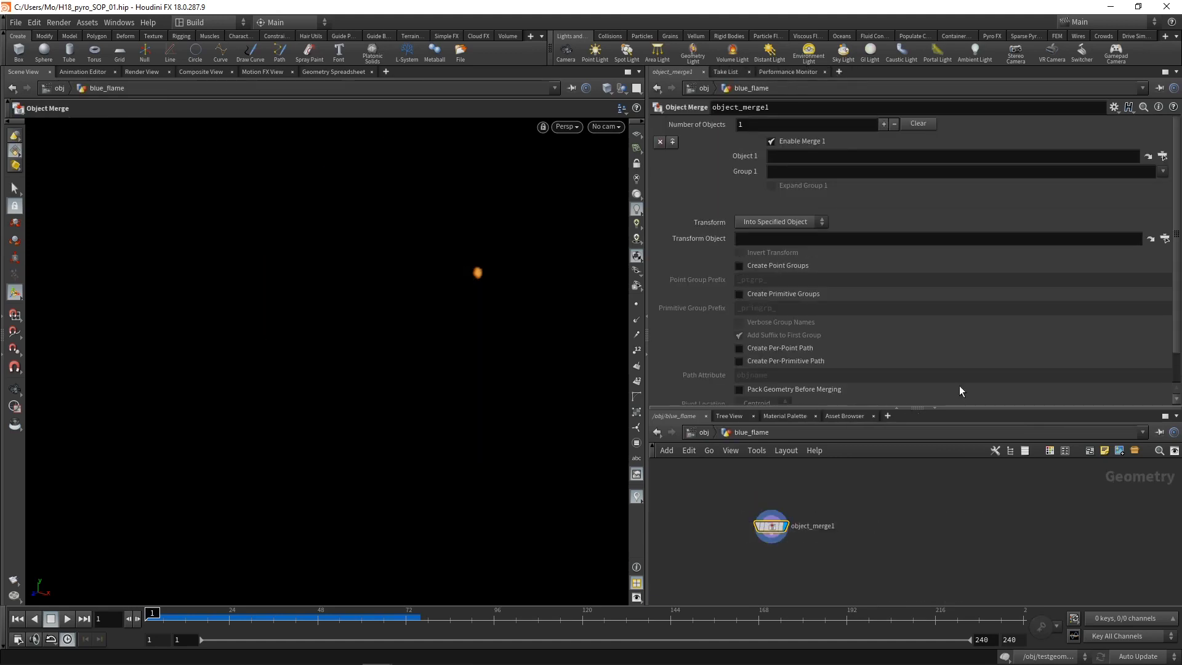
Set the Object Merge's Object 1 to the pighead's OUT_flame null
left_click(1162, 155)
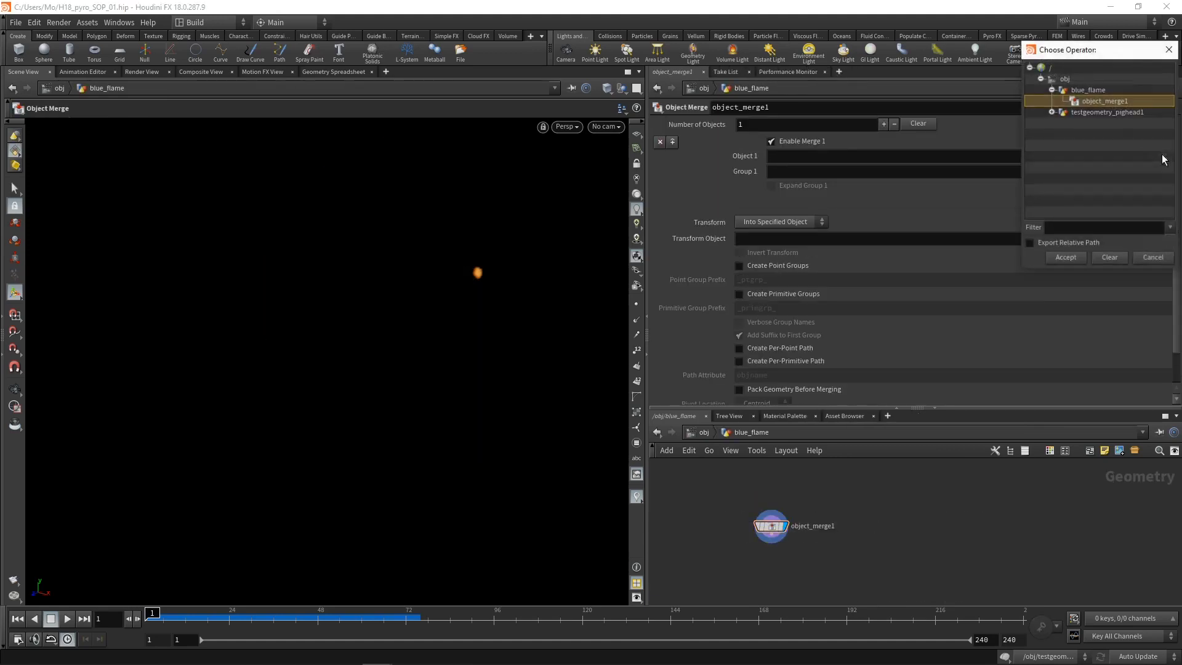
left_click(1051, 112)
double_click(1101, 123)
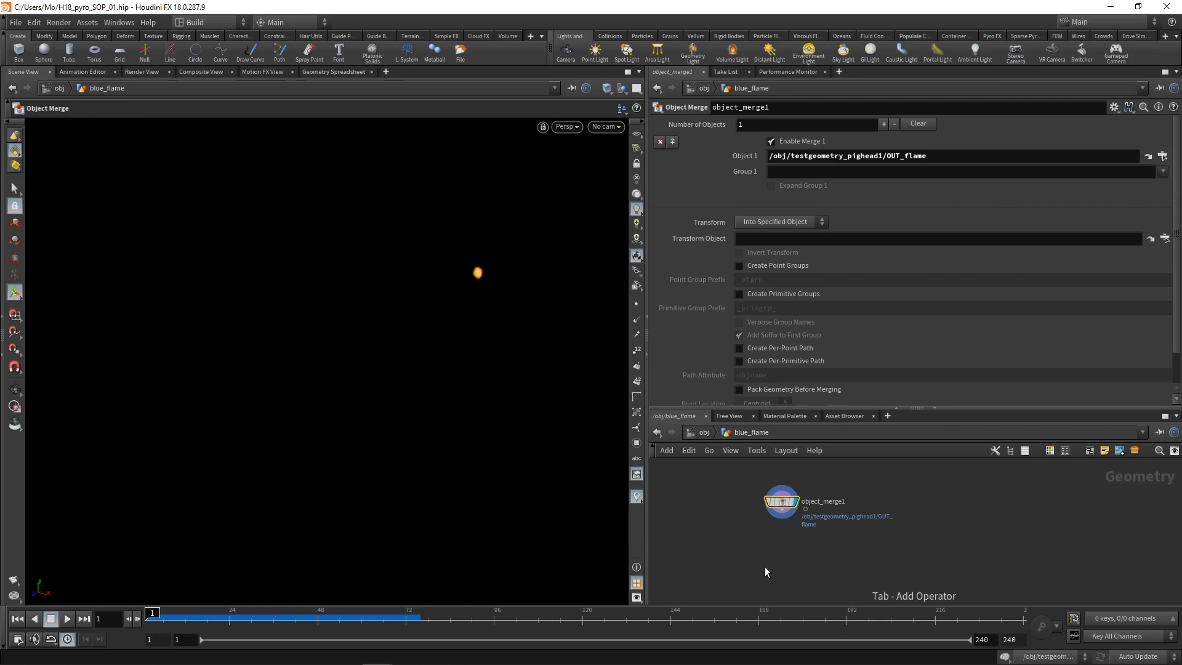
Add a Pyro Post-Process node below object_merge1
key("Tab")
type("pyropo")
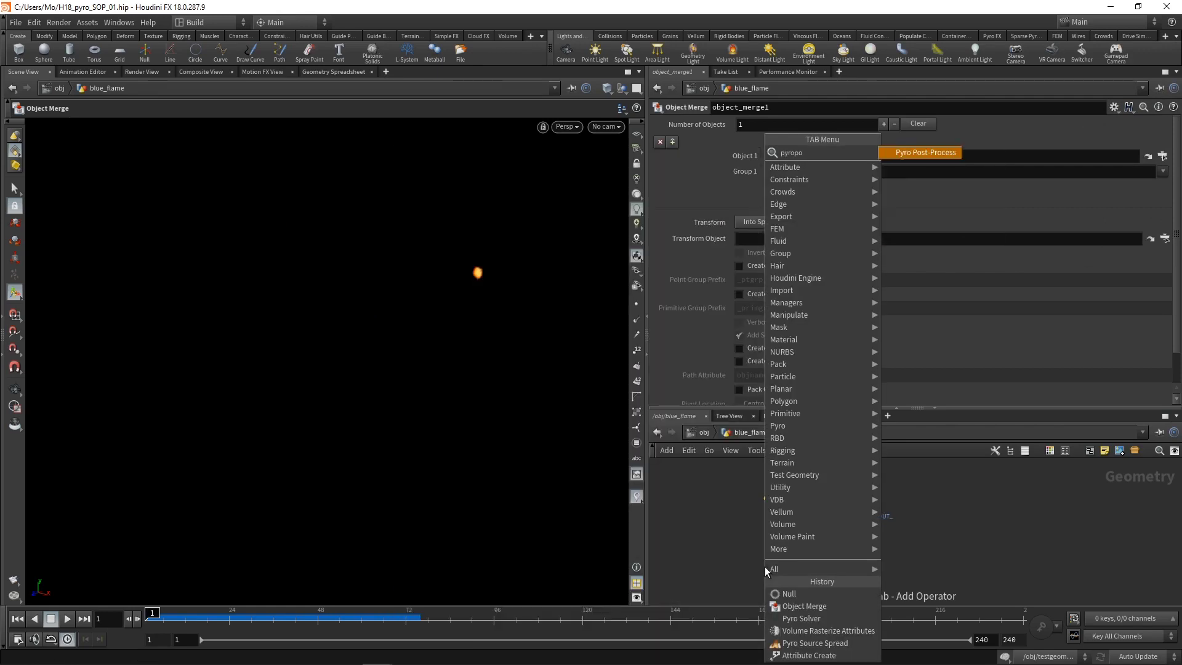
key("Return")
left_click(764, 566)
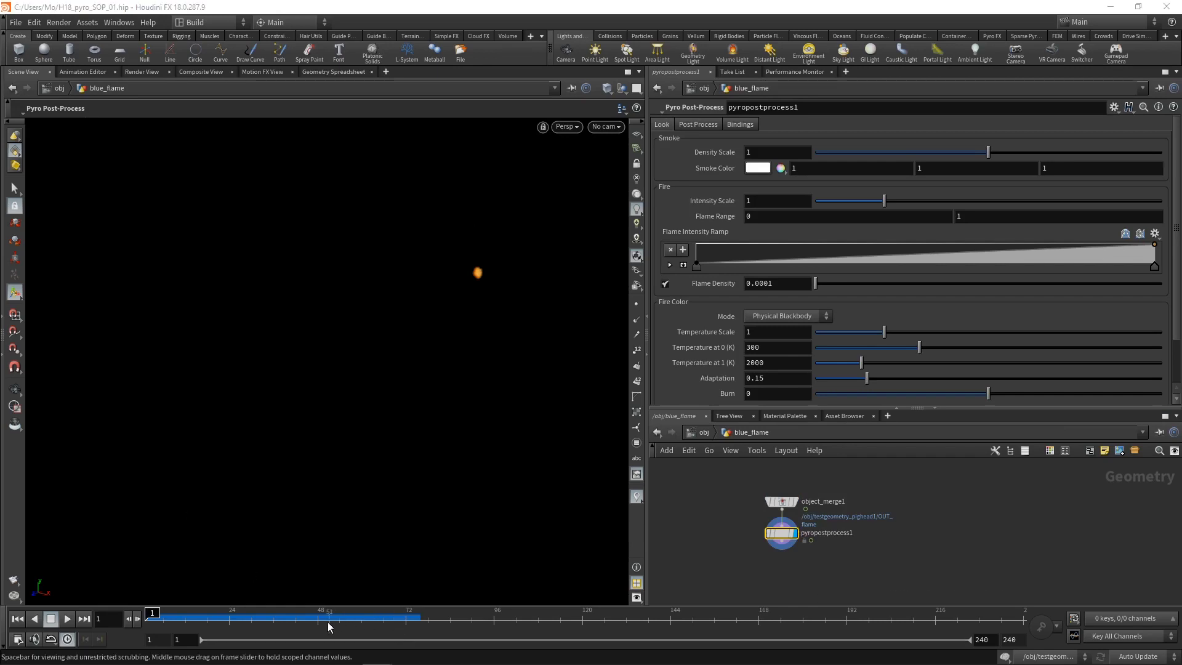
Go to frame 60 and set the smoke Density Scale to 0
left_click(361, 624)
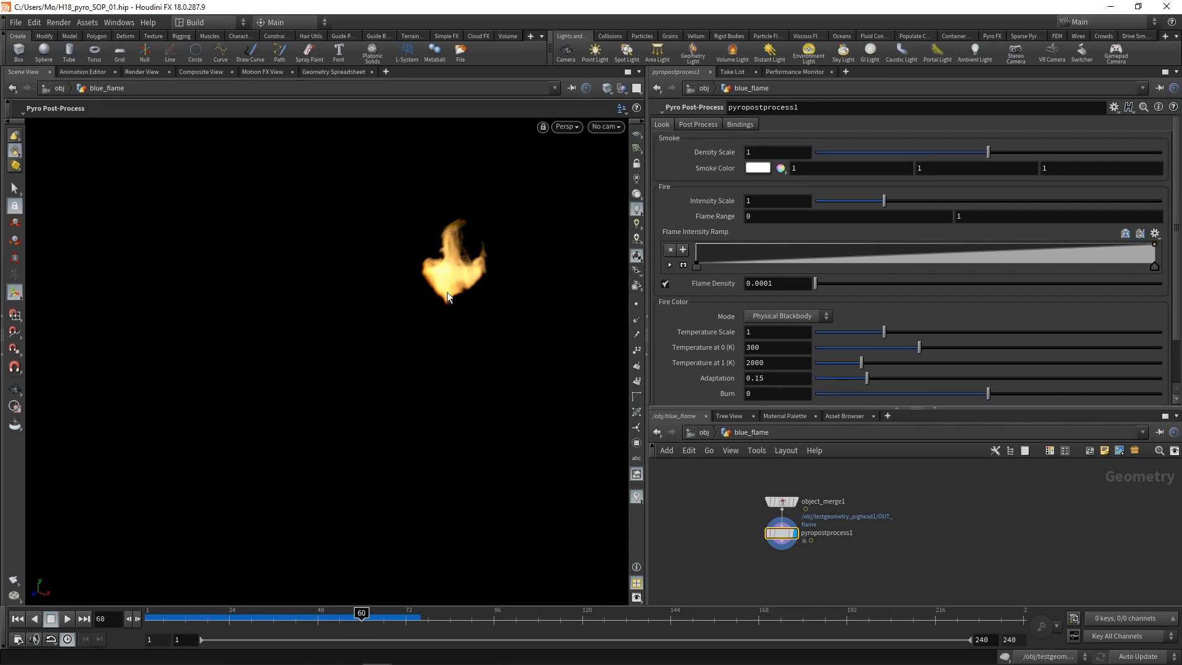
left_click(771, 148)
type("0")
key("Return")
left_click(754, 155)
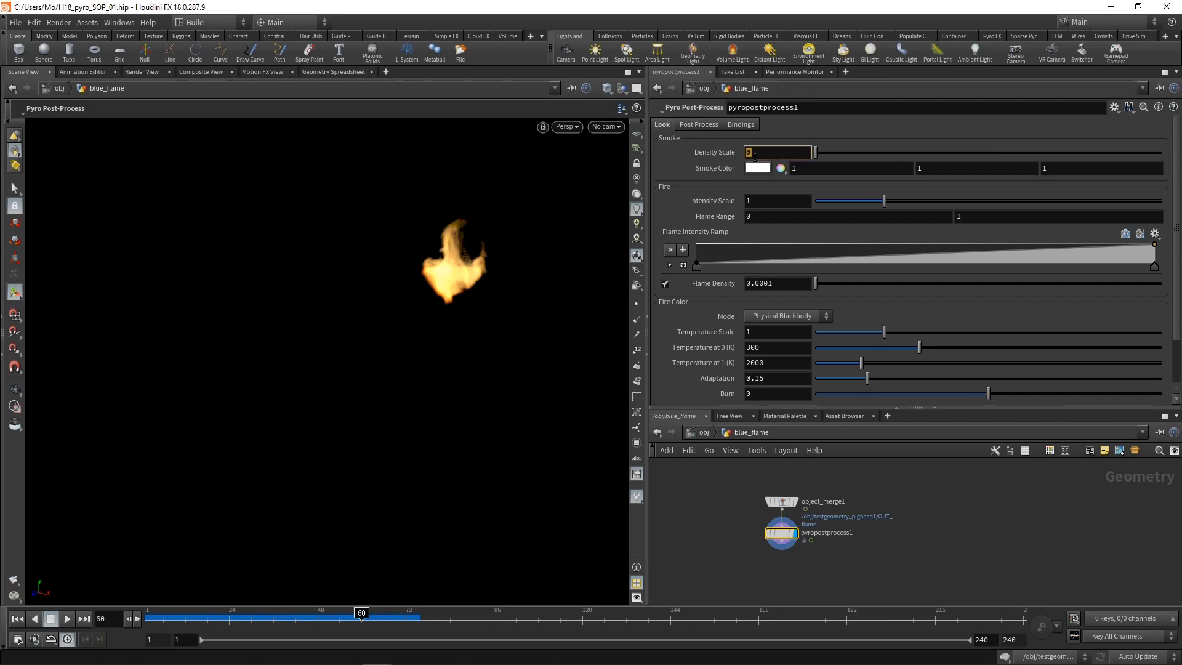
Set fire Intensity Scale to 50 and drag the Flame Intensity Ramp's right key far left
left_click(774, 201)
type("50")
key("Return")
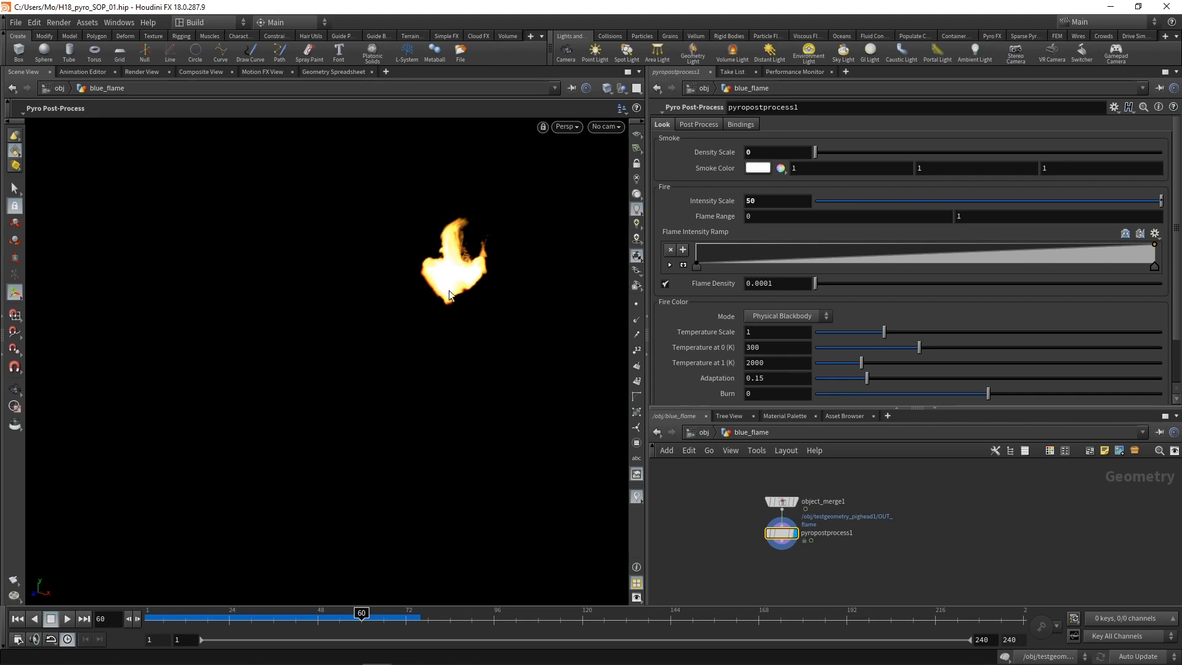
left_click_drag(1154, 266, 721, 266)
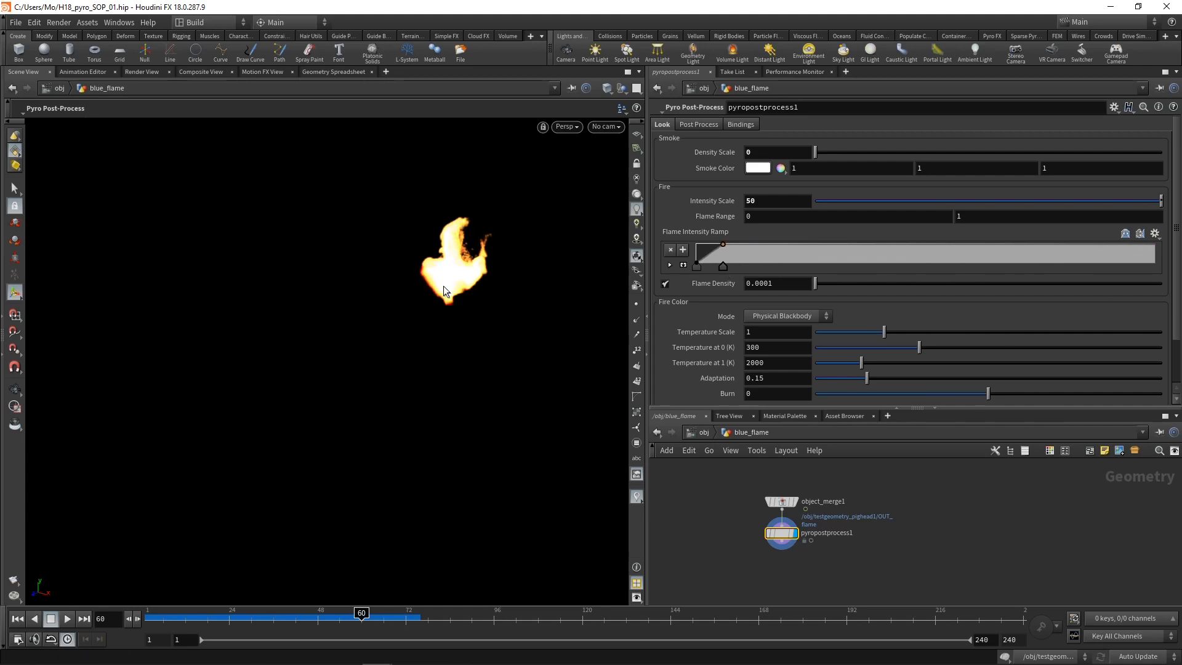
Switch fire colouring to a colour ramp and make its left key a deeper blue
left_click(801, 317)
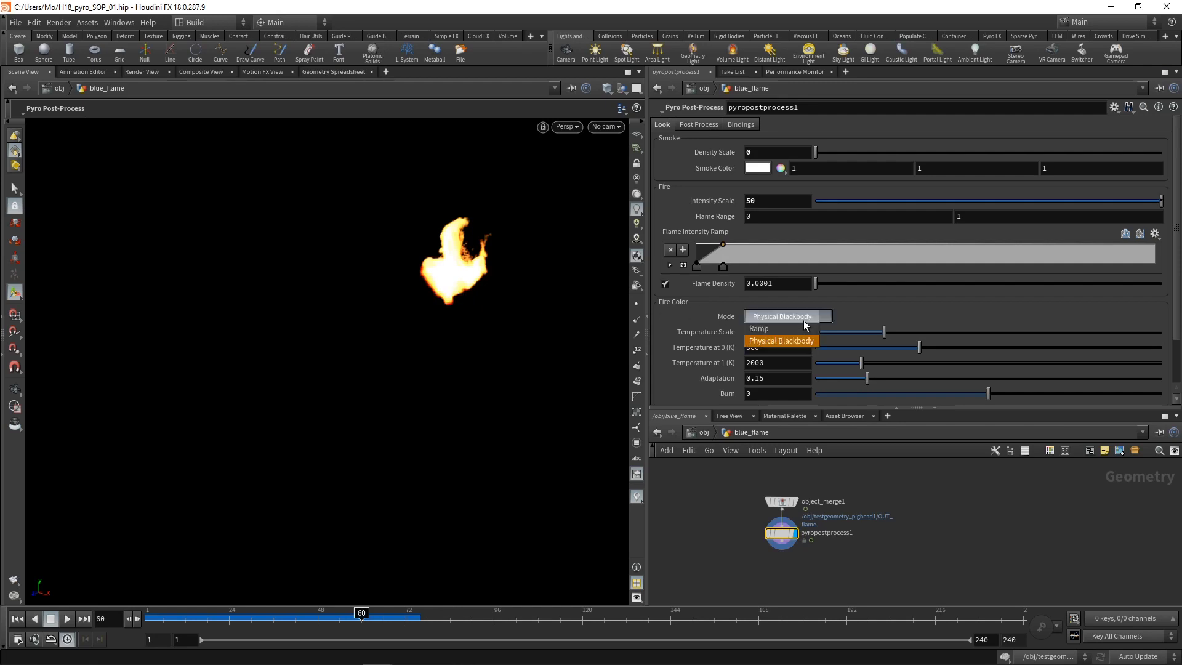
left_click(793, 334)
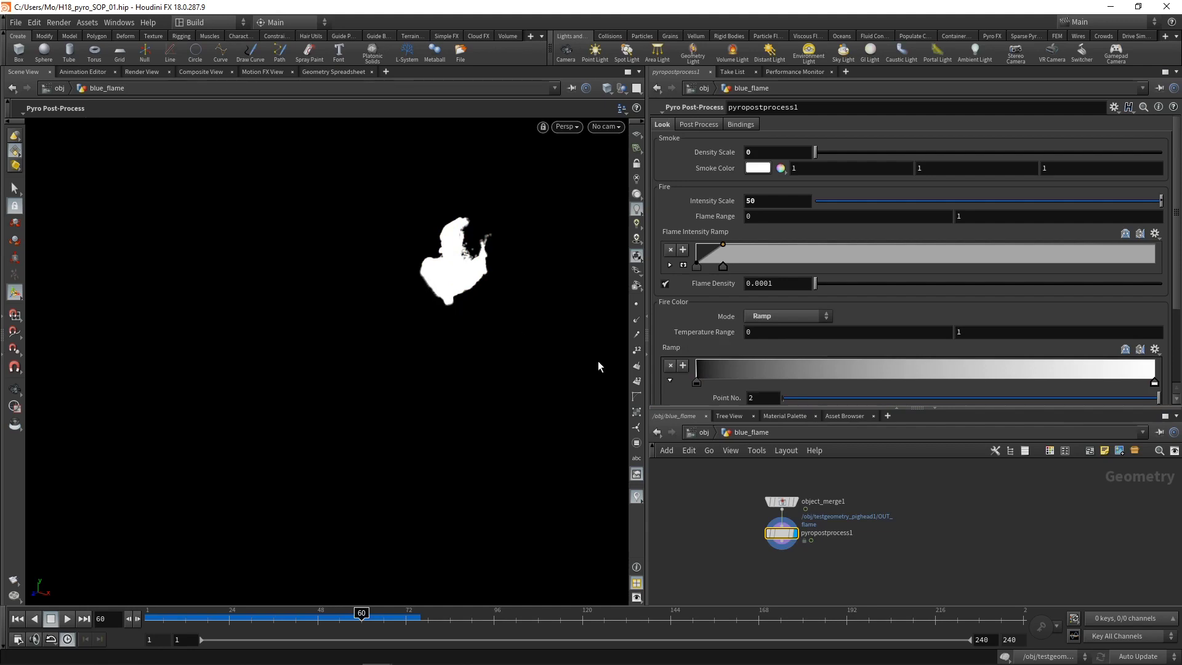
left_click(696, 383)
double_click(695, 383)
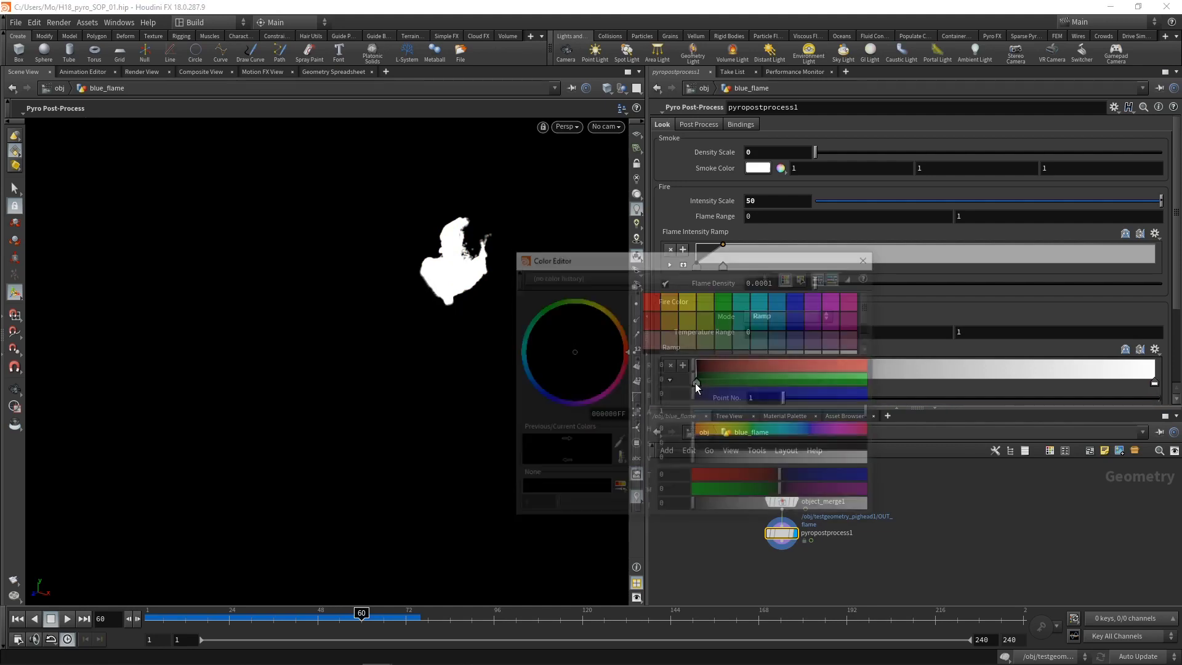
left_click_drag(526, 381, 530, 397)
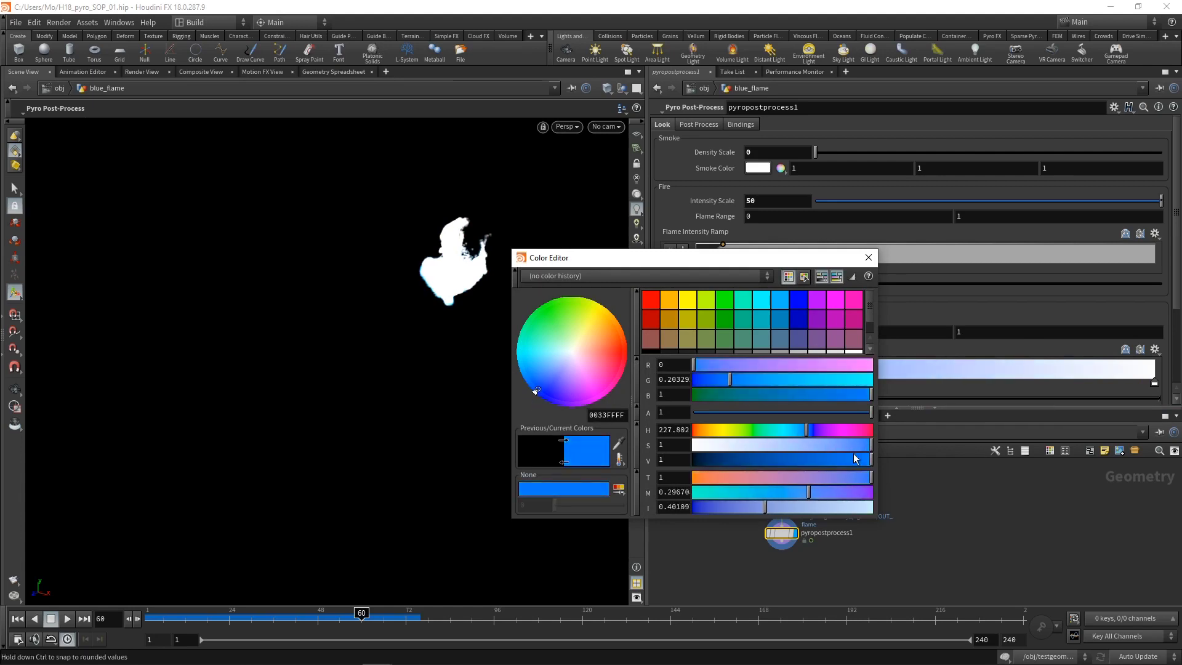
Move the second fire colour key left and set it to black
left_click_drag(1107, 381, 777, 387)
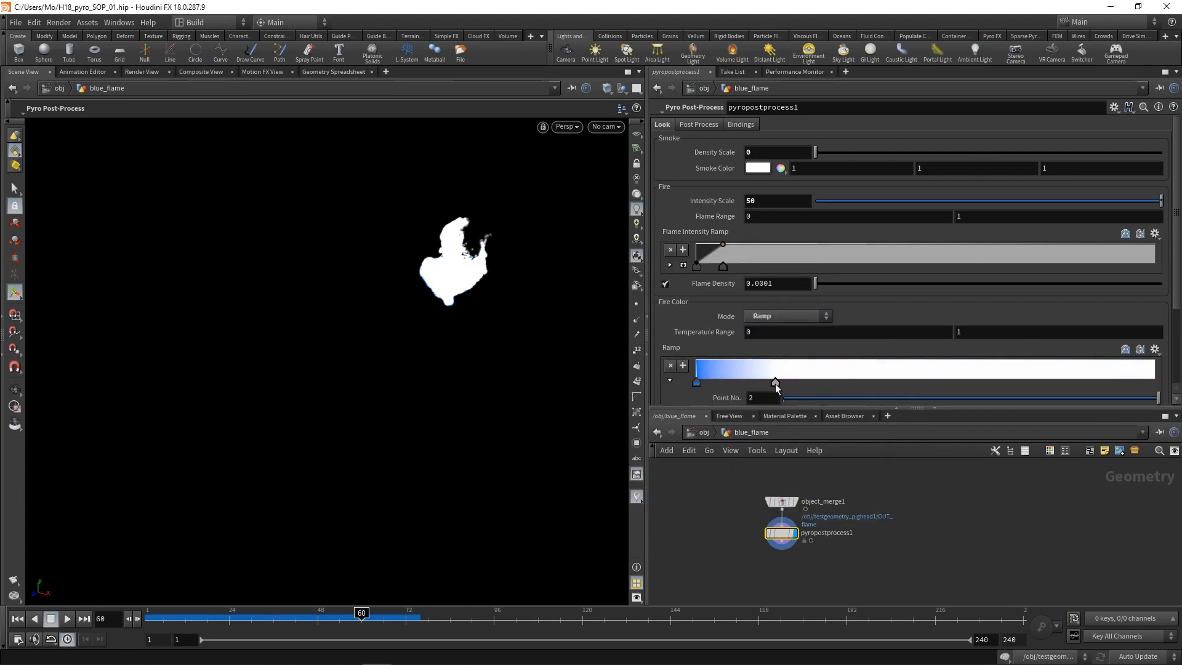
double_click(771, 383)
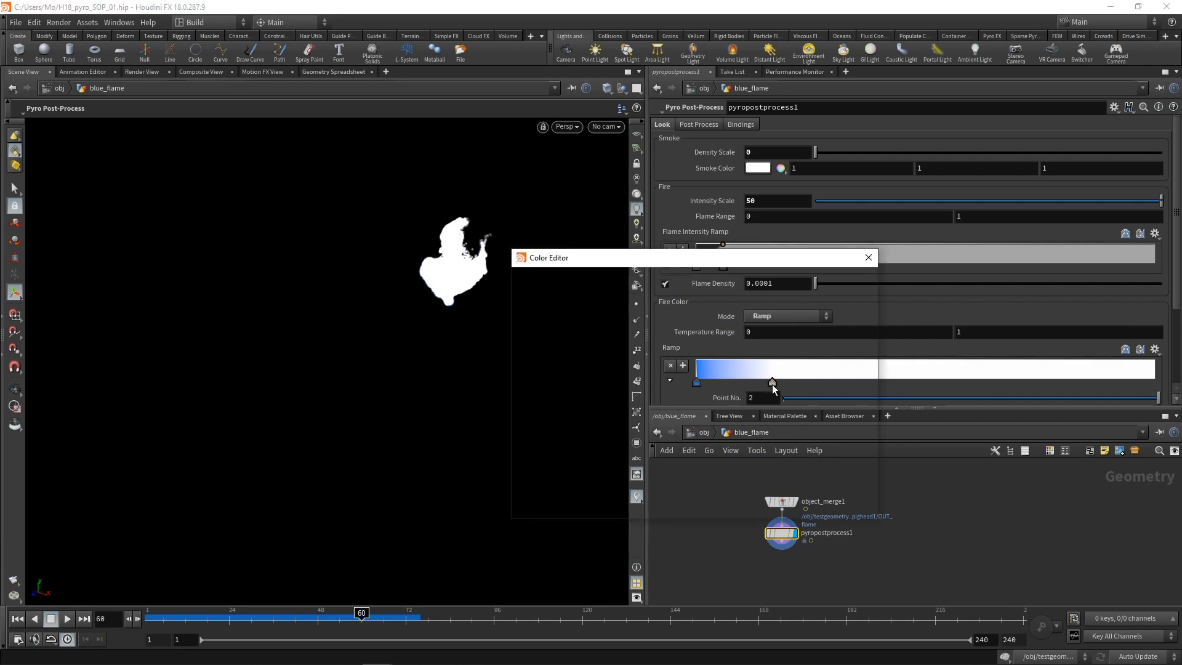
left_click(651, 349)
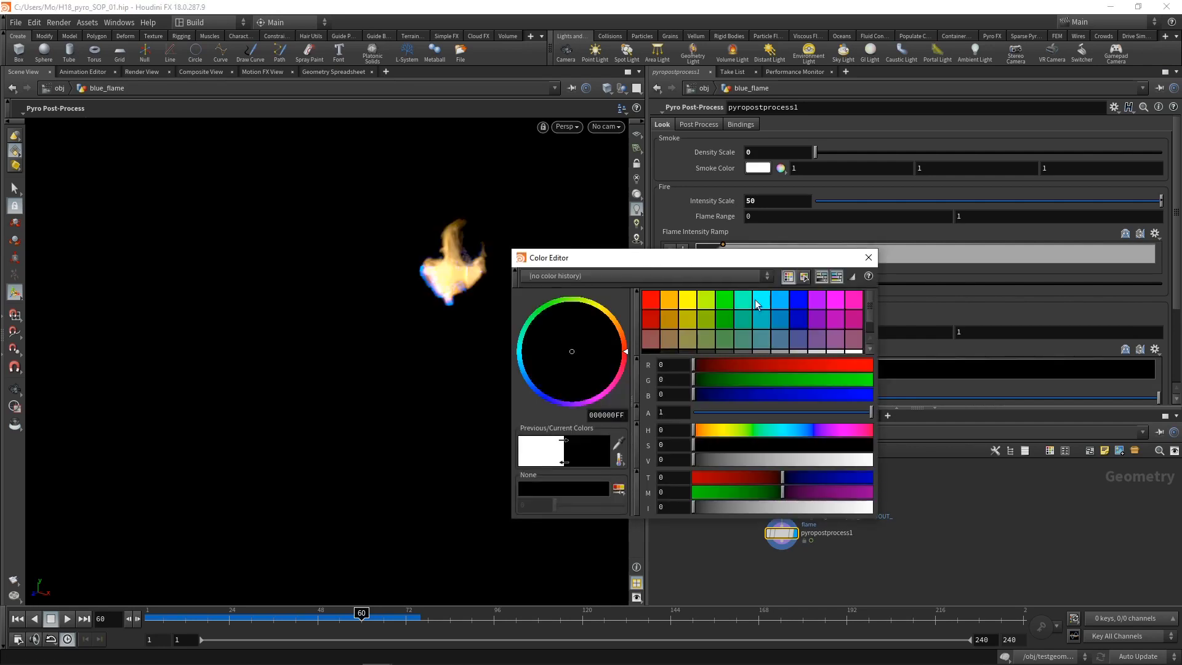
left_click(868, 258)
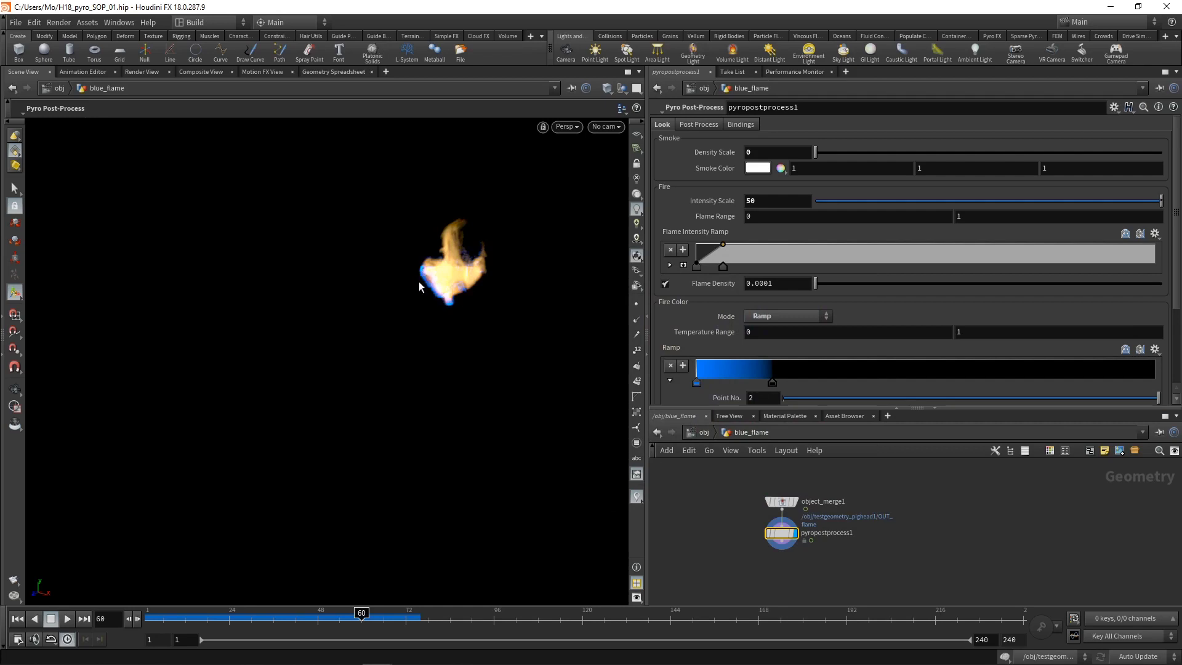
Inside testgeometry_pighead1, rename the null1 node to OUT_pighead
key("u")
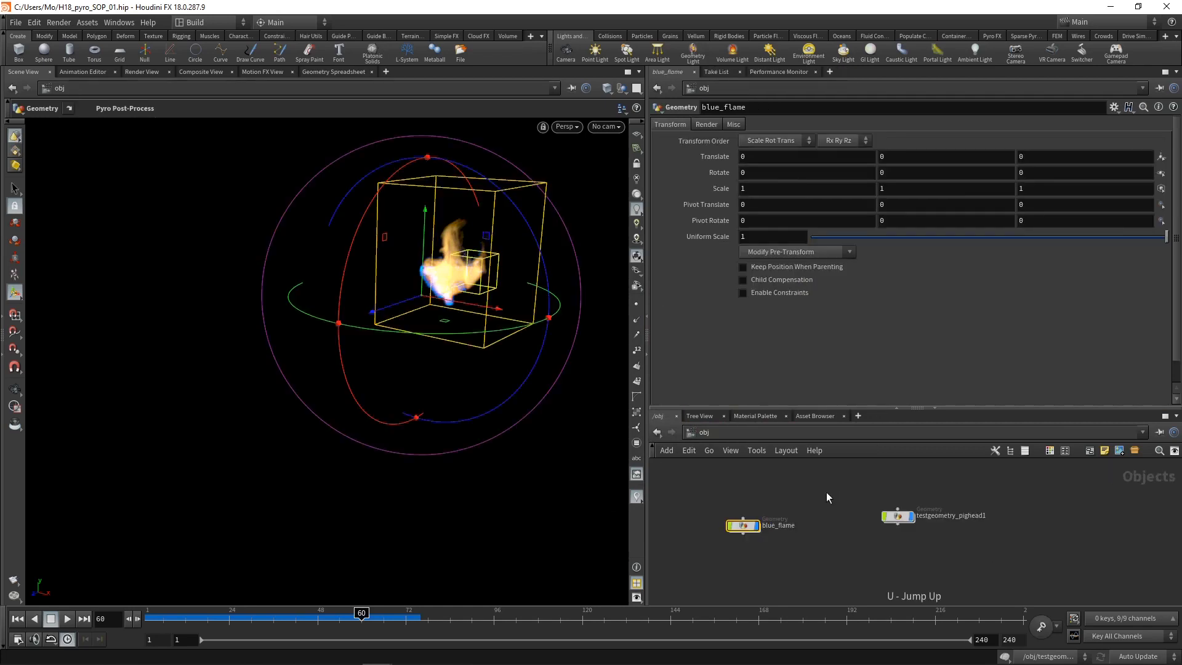
left_click(818, 547)
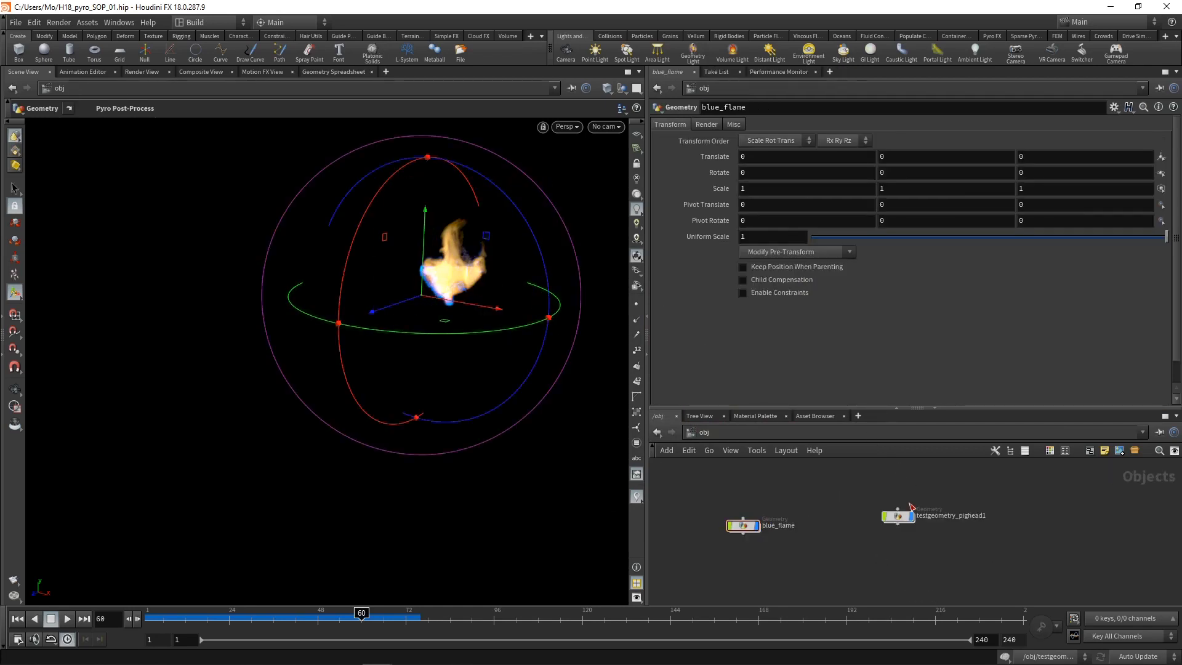
double_click(897, 517)
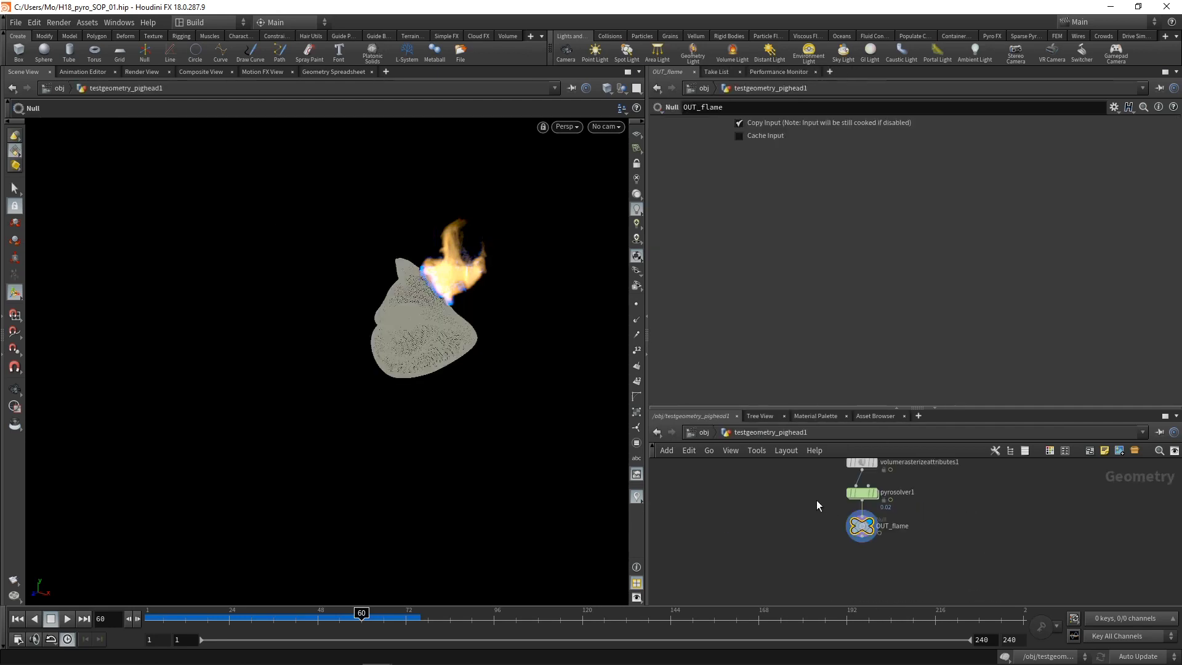
scroll(850, 559, "down", 3)
scroll(911, 537, "up", 4)
middle_click_drag(895, 474, 883, 515)
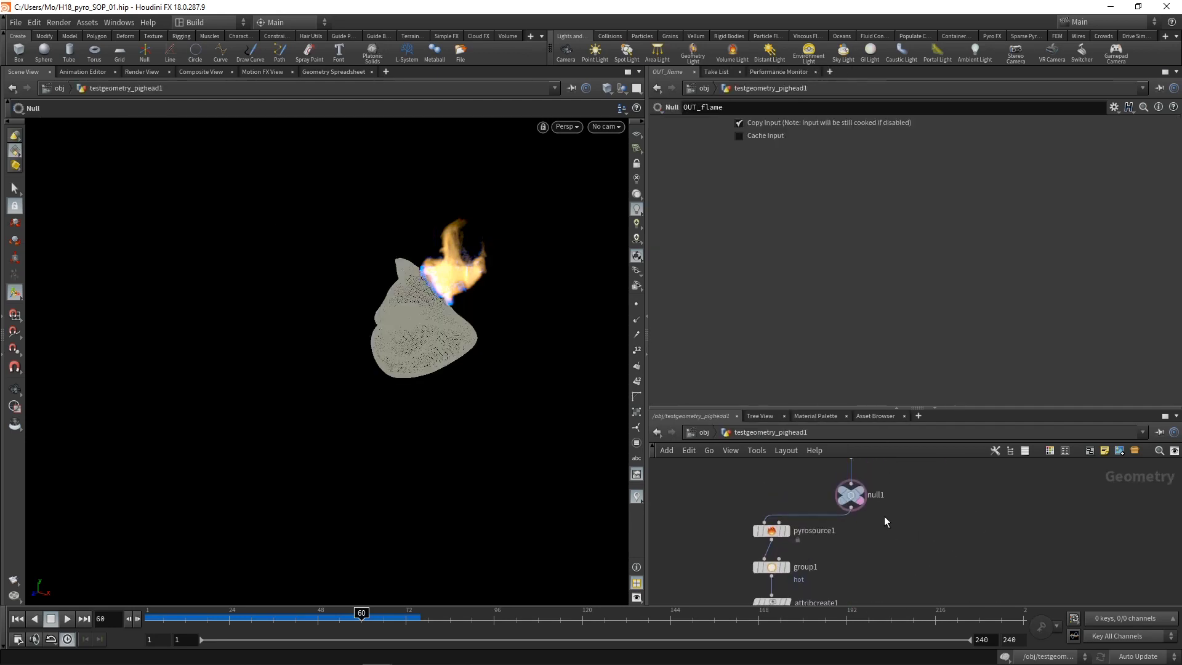
double_click(877, 495)
type("OUT_pyro")
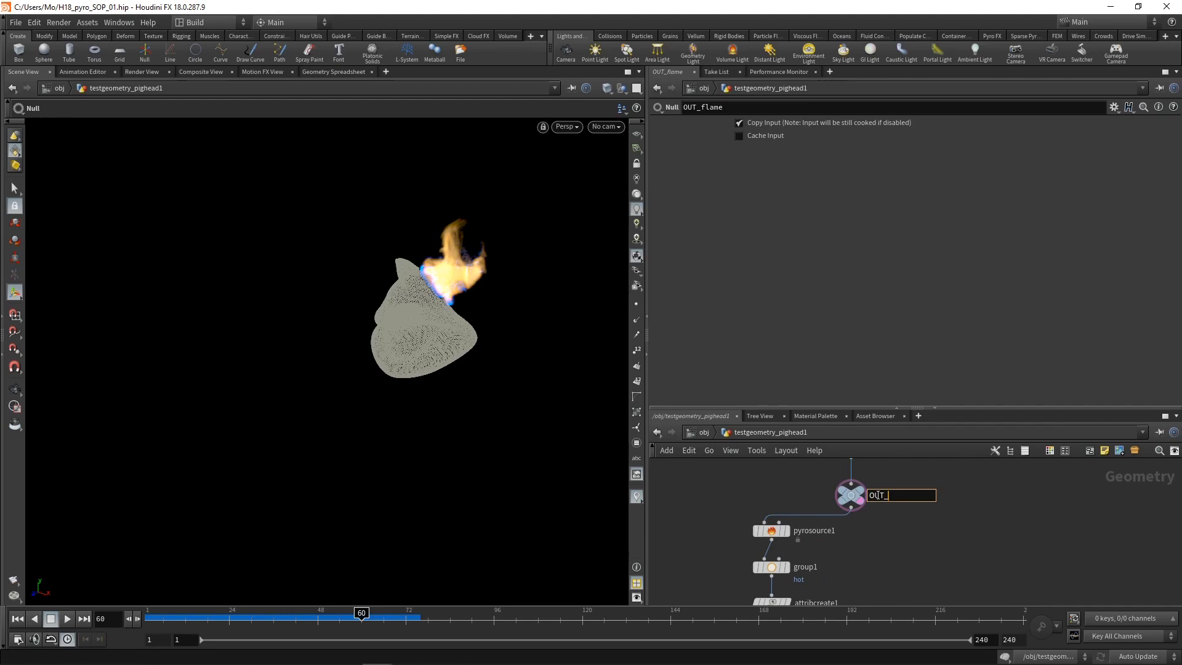
key("Return")
At object level, create a Geometry object named pighead
key("u")
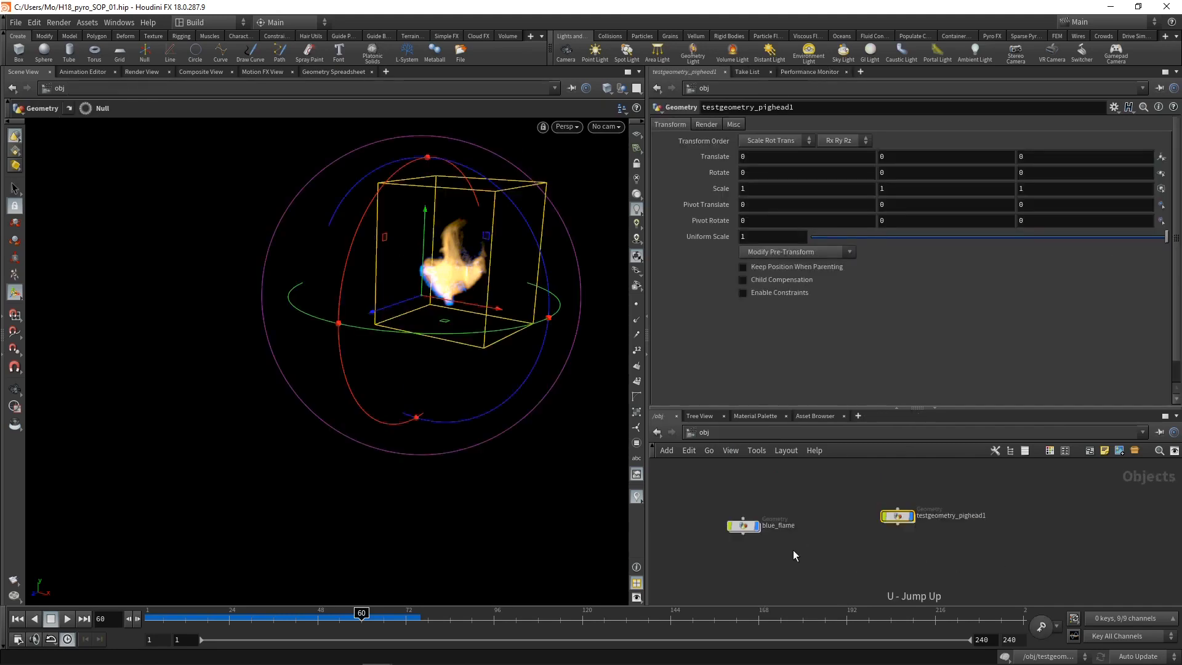
key("Tab")
key("Return")
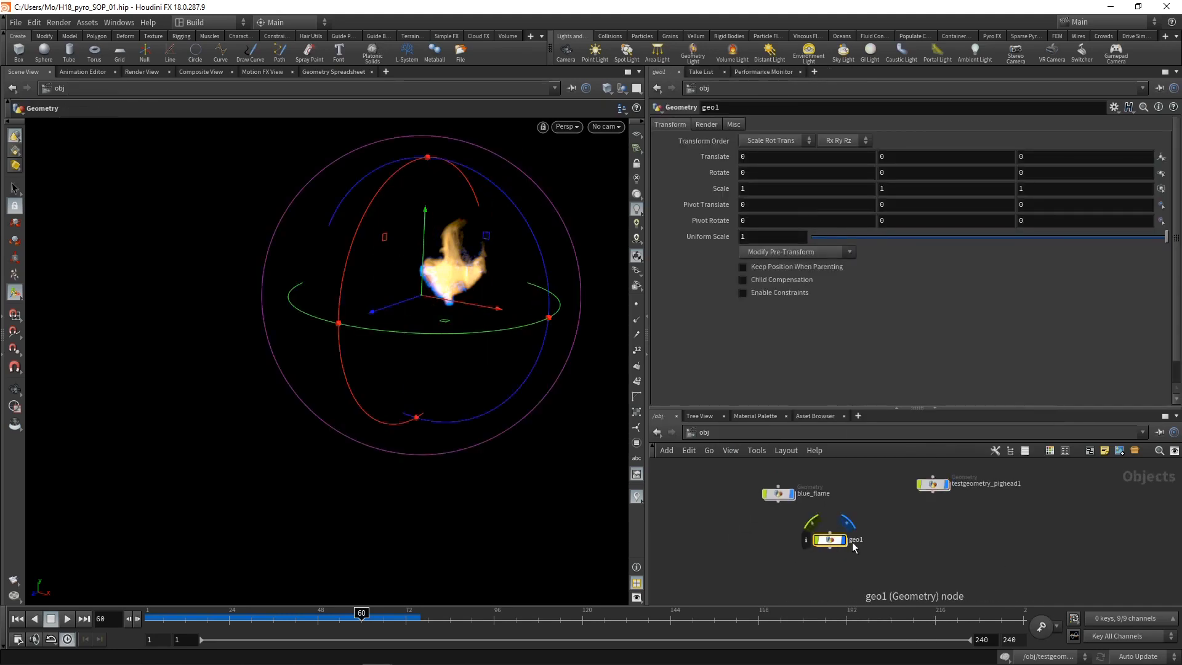
double_click(855, 540)
type("pighead")
key("Return")
key("Return")
Inside pighead, add an Object Merge pulling in the OUT_pighead null
key("Tab")
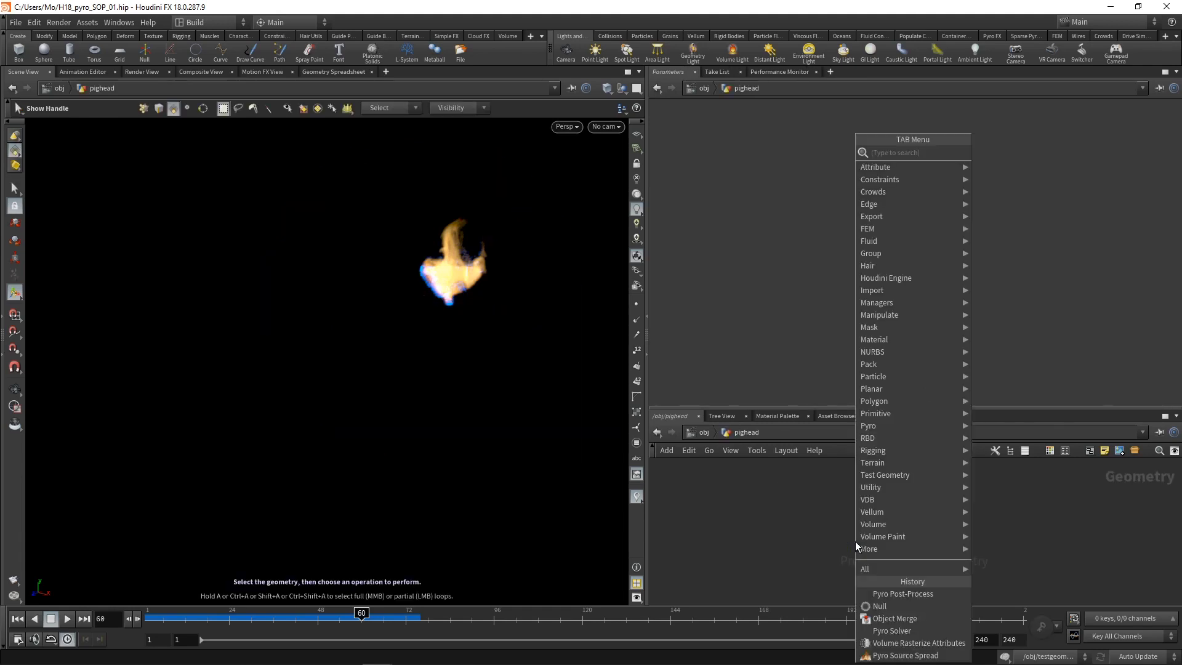
type("object merge")
key("Return")
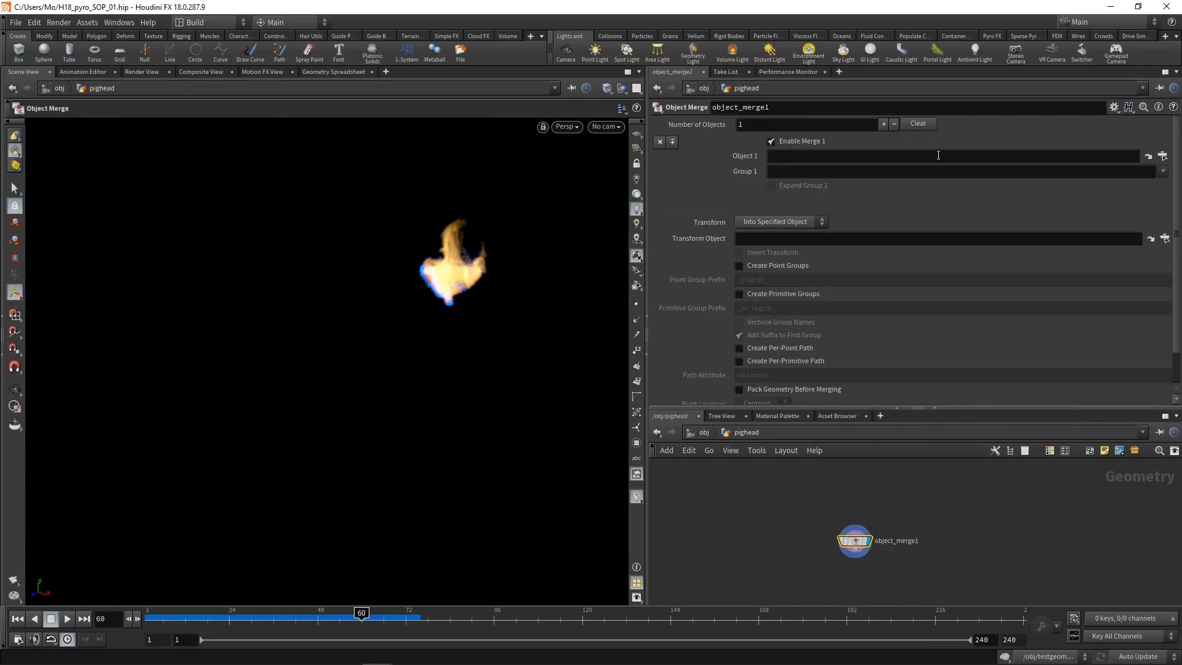
left_click(1162, 156)
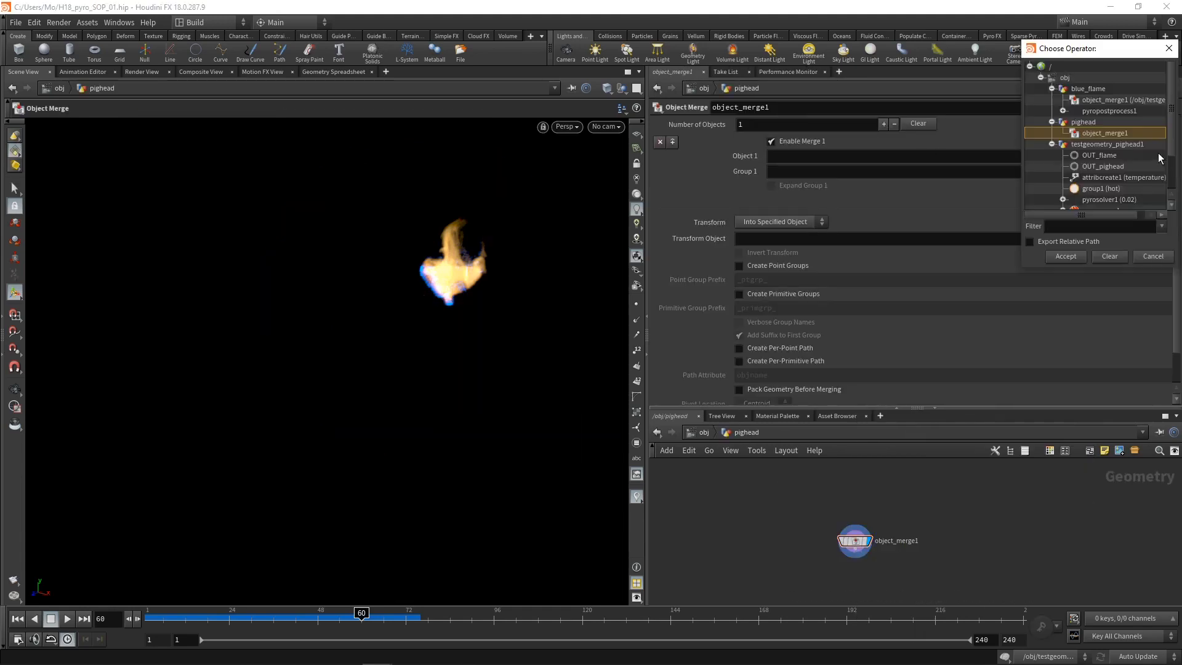
double_click(1118, 167)
key("u")
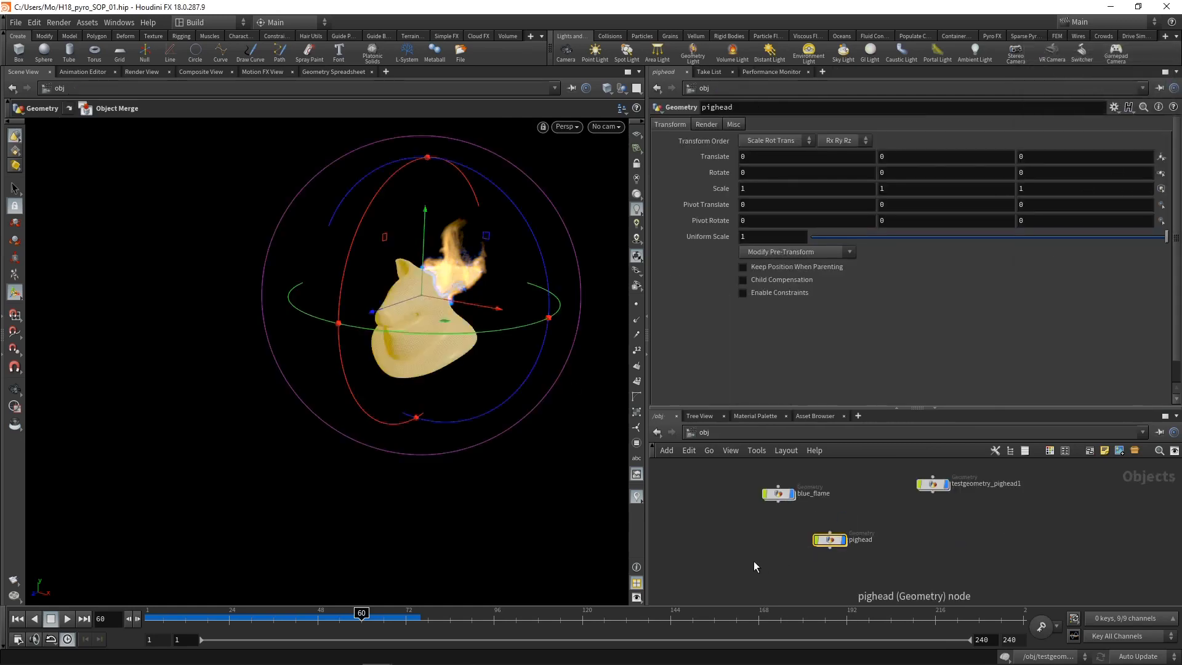
left_click(754, 560)
Switch to selection mode and toggle the pighead object's display off and on
left_click(16, 189)
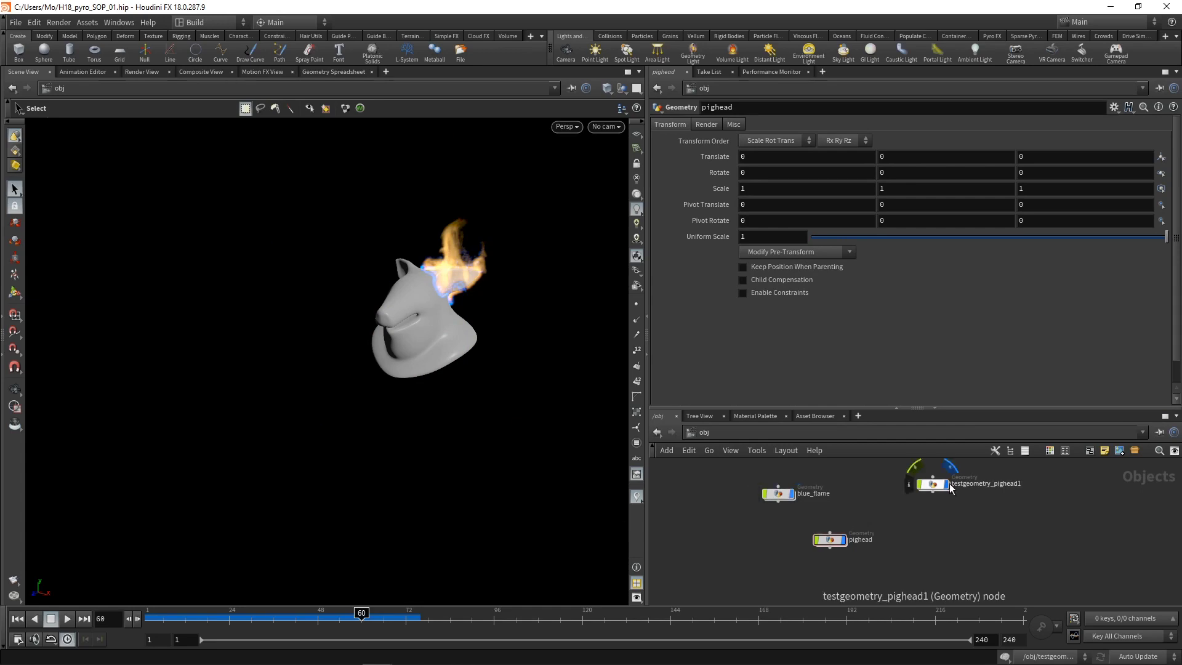
left_click(846, 539)
left_click(847, 541)
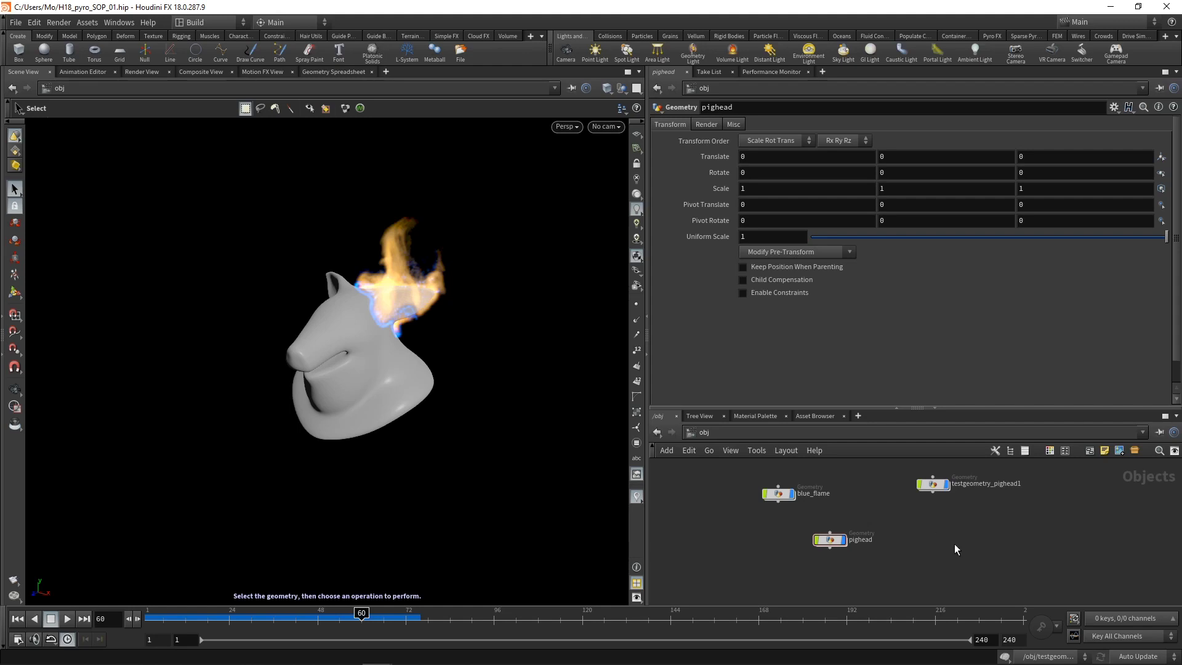
Add an environment light and a view-locked camera, orbiting to frame the pig head
left_click(809, 53)
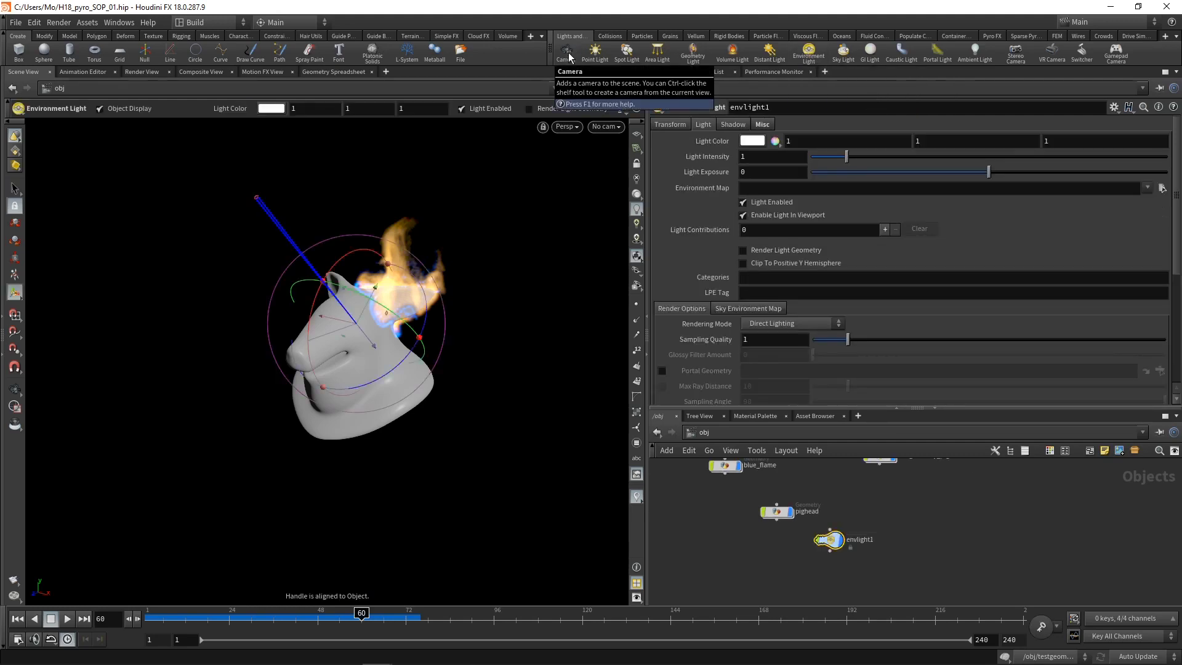
left_click(567, 53)
left_click(636, 163)
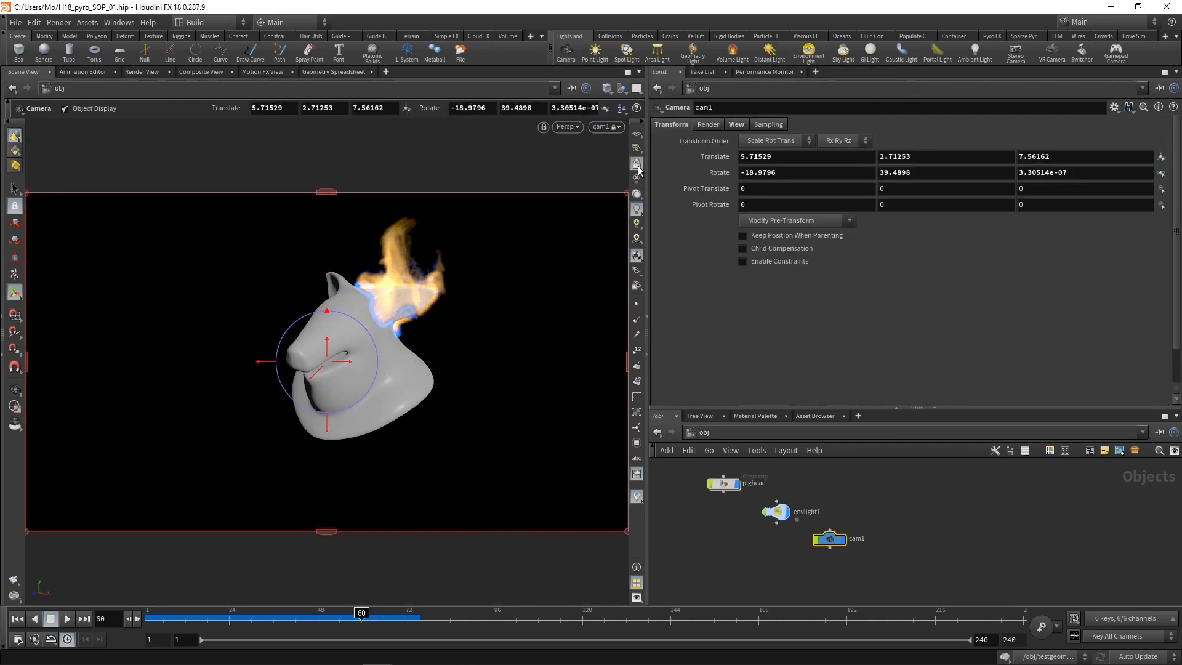
key("Escape")
left_click_drag(491, 340, 459, 335)
left_click(775, 512)
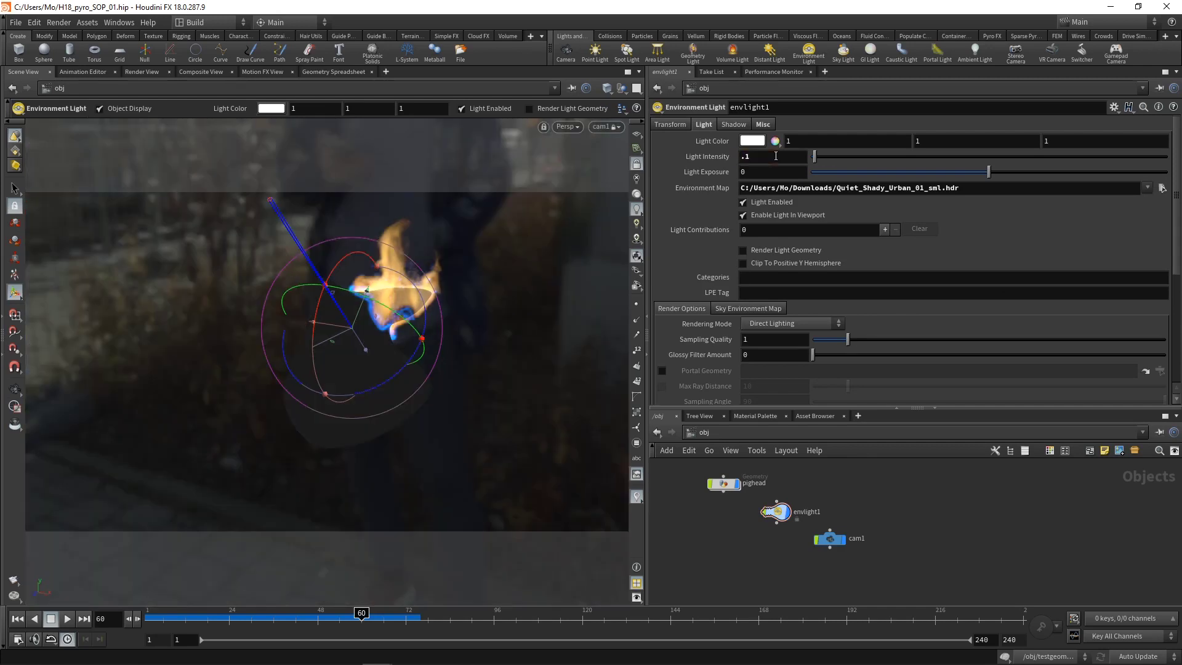
left_click(142, 72)
Start the interactive Mantra render, then select pyrosourcespread1 inside testgeometry_pighead1
left_click(35, 87)
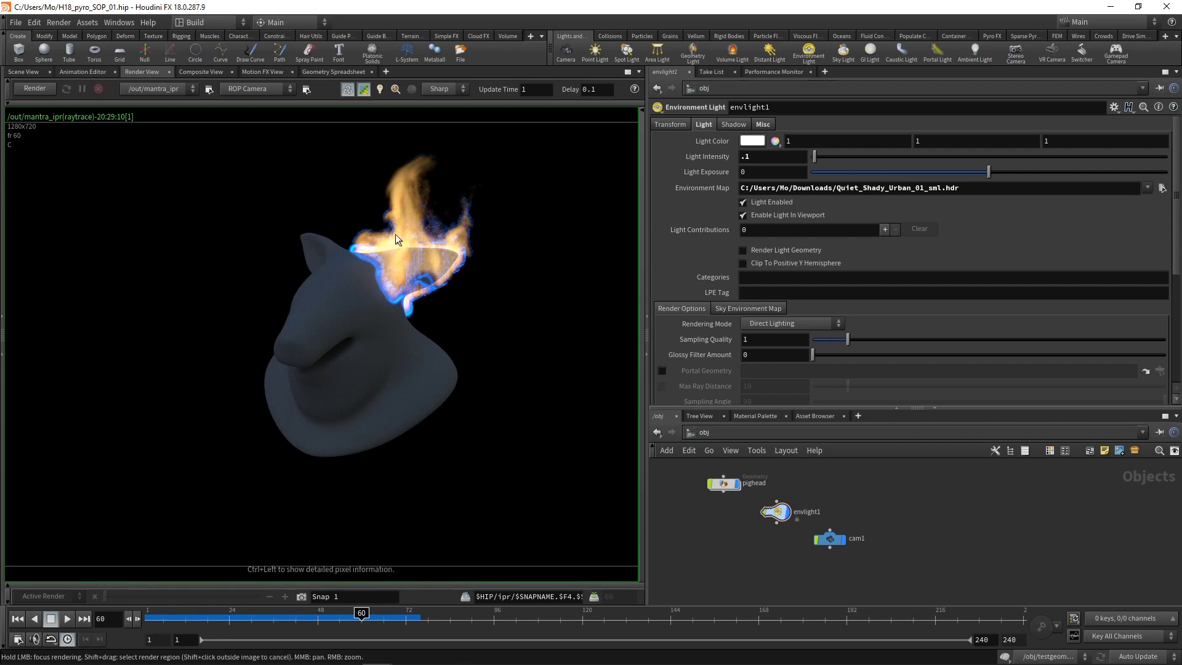
double_click(724, 483)
scroll(893, 517, "down", 3)
left_click(800, 557)
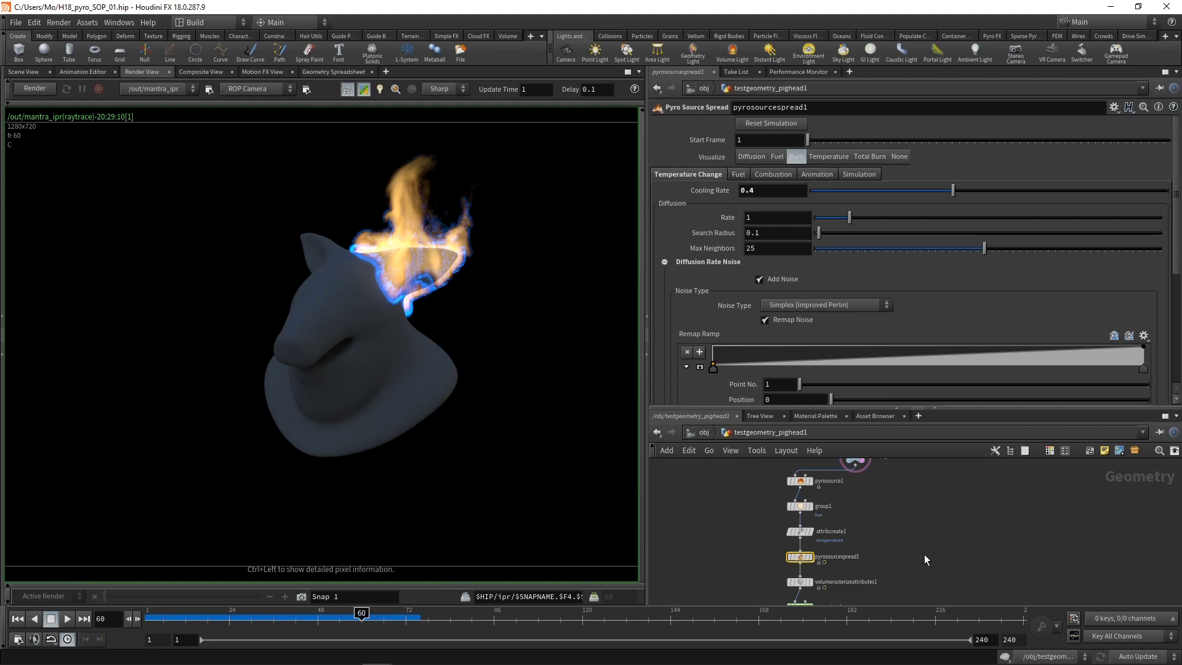
Select pyrosolver1 and dive into its dopnet1/FORCES network
middle_click_drag(924, 554, 913, 494)
left_click(789, 547)
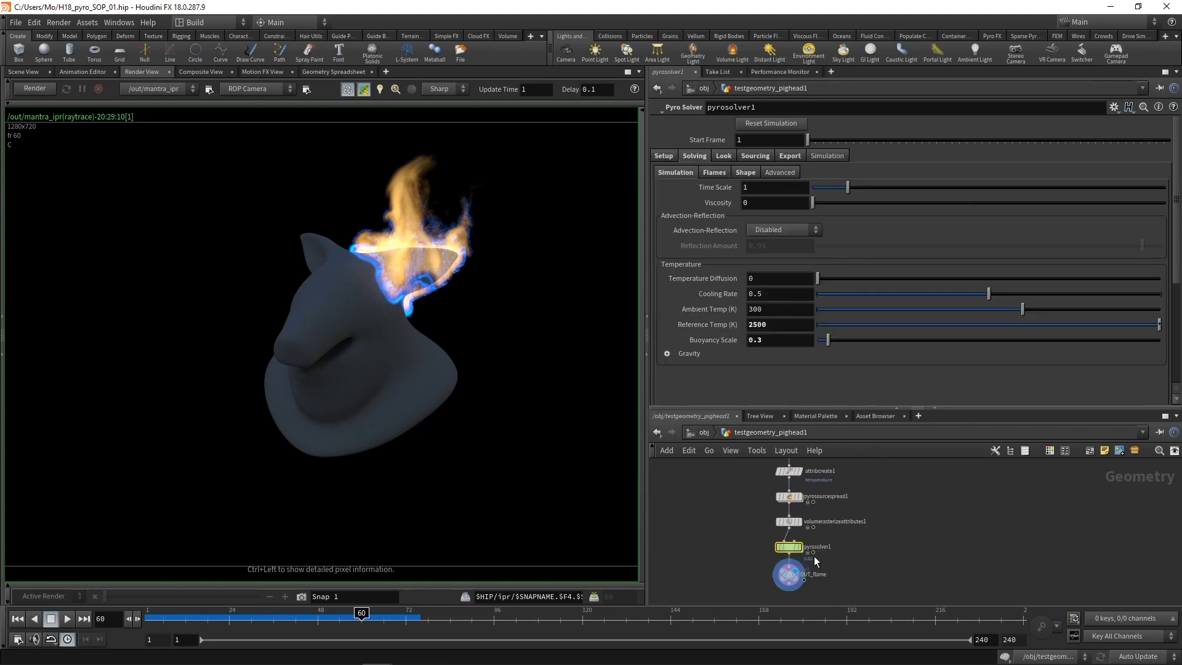
key("Return")
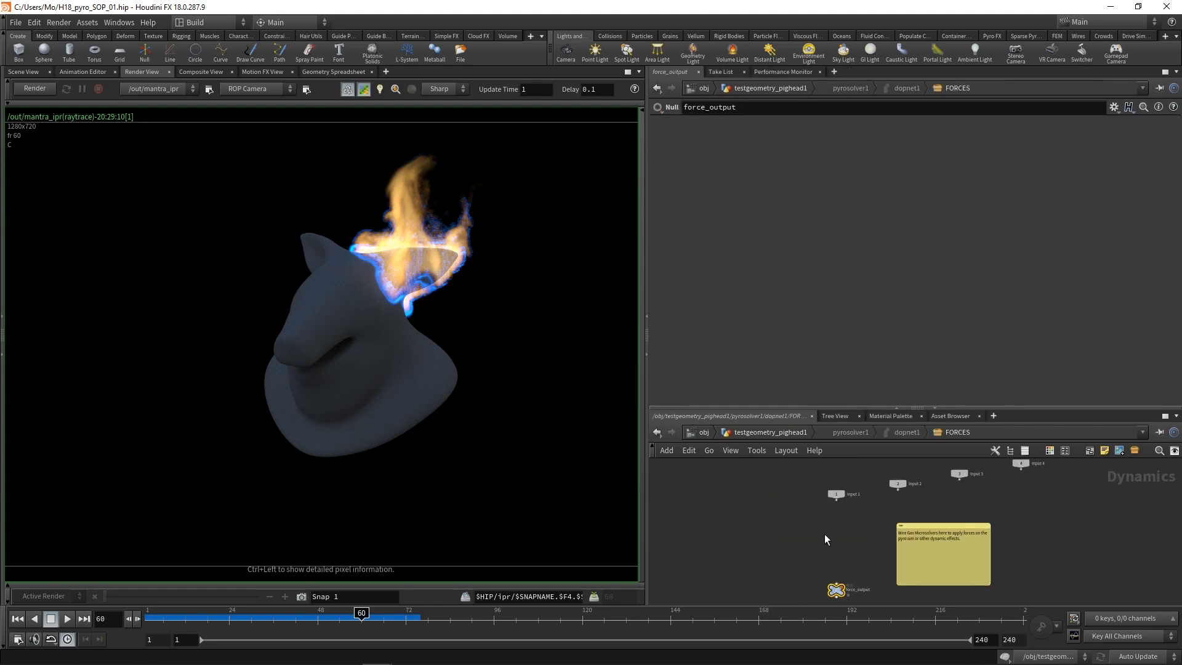